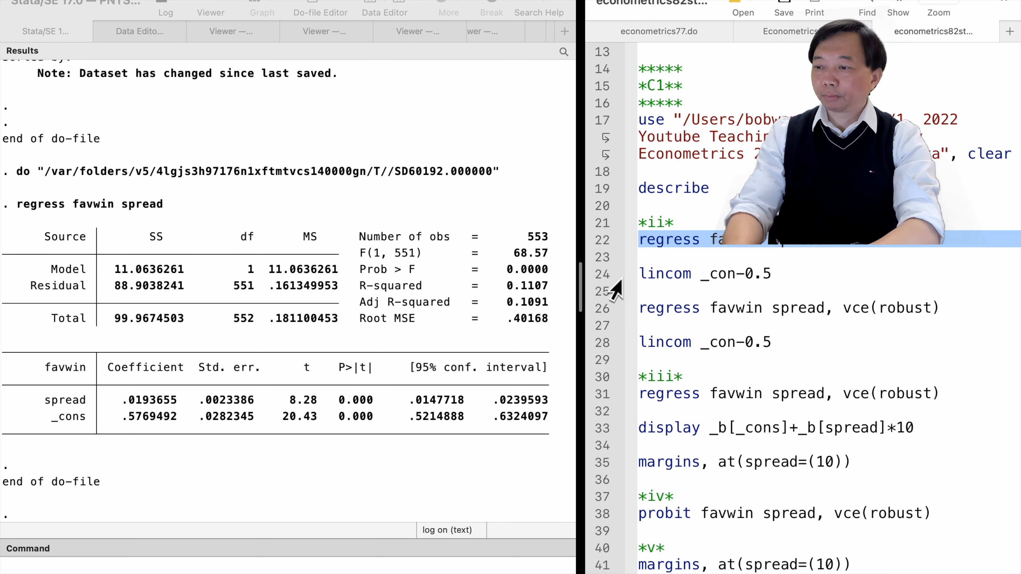
Run the do-file line lincom _con-0.5 to test the constant of the ordinary OLS regression against 0.5
left_click(599, 274)
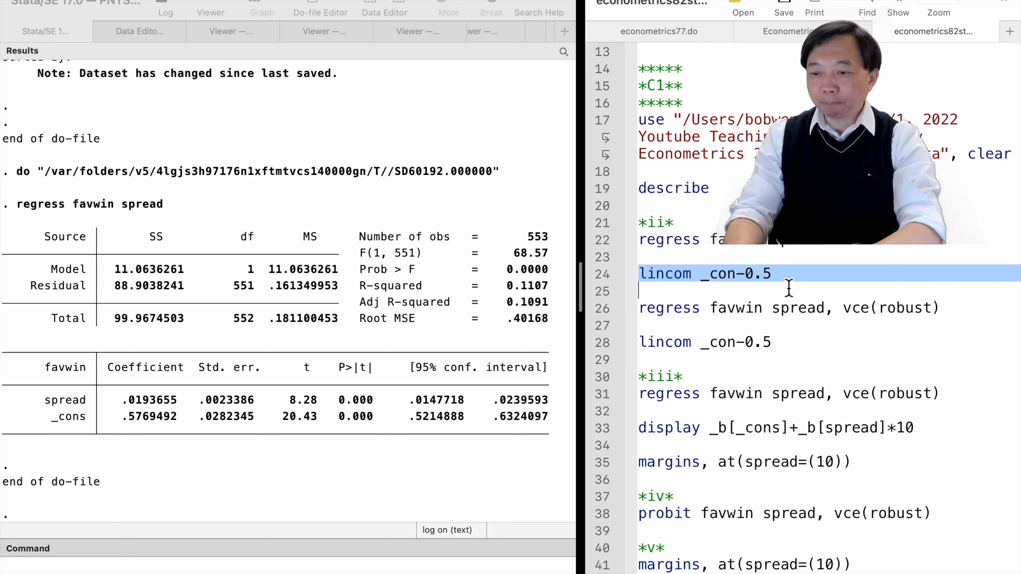
key("super+shift+d")
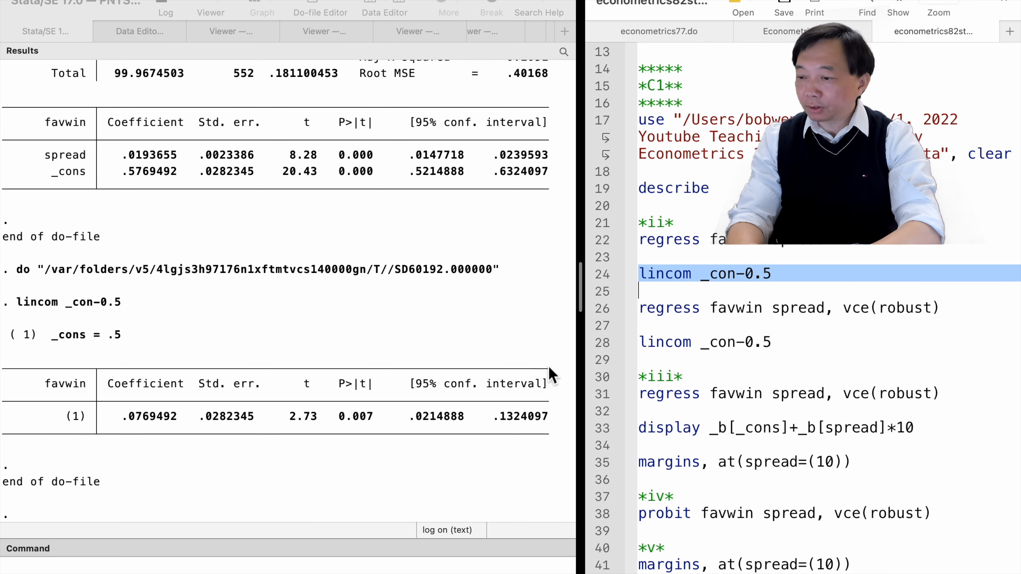
Run the part ii commands regress favwin spread, vce(robust) and lincom _con-0.5 to repeat the constant test with robust standard errors
left_click(605, 309)
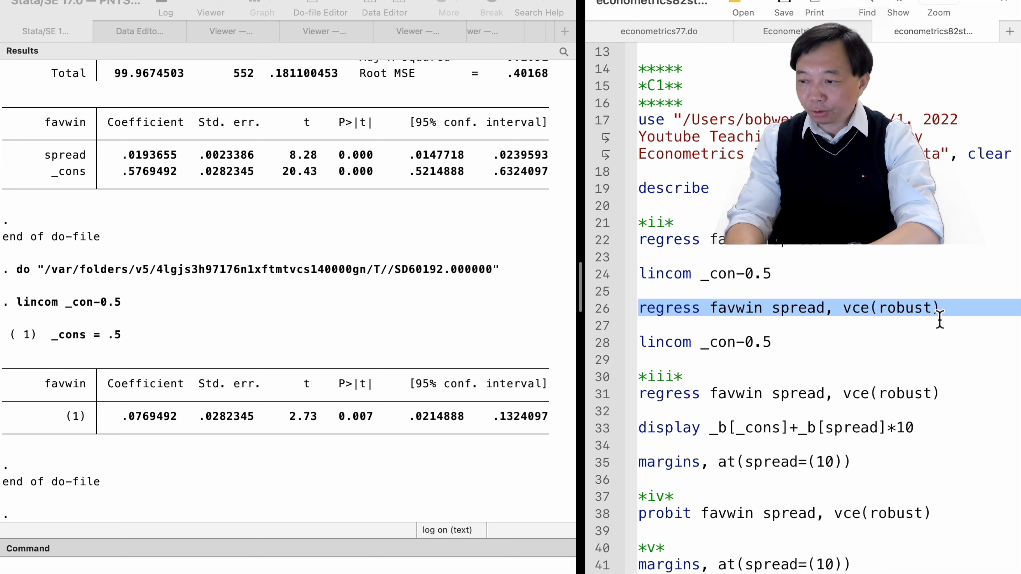
key("super+shift+d")
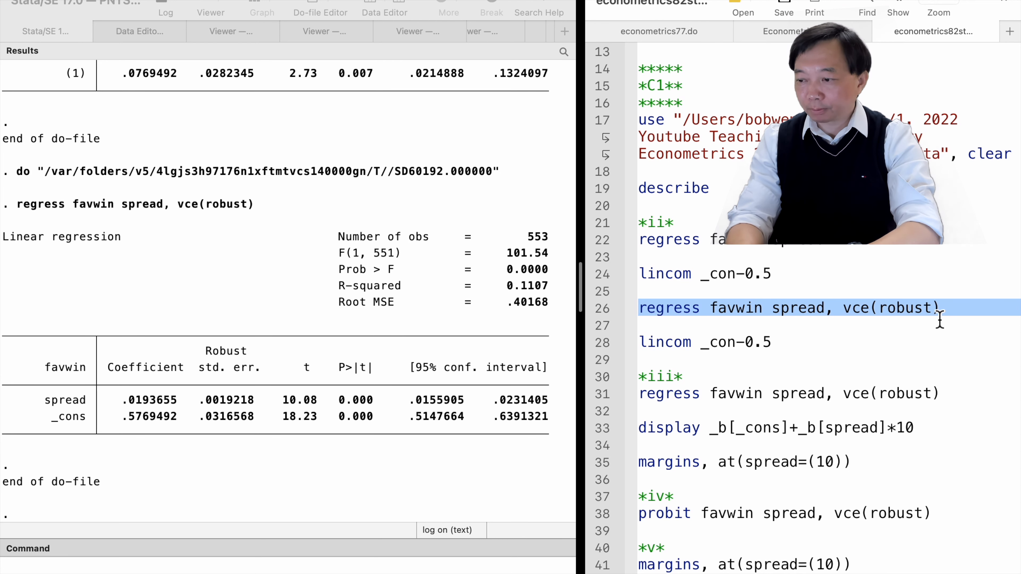
left_click(602, 343)
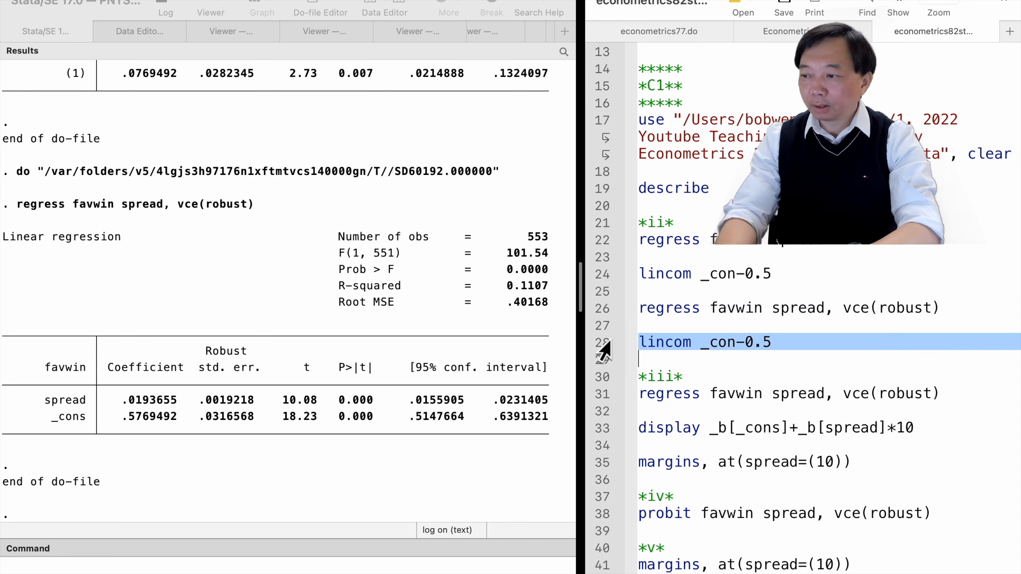
key("super+shift+d")
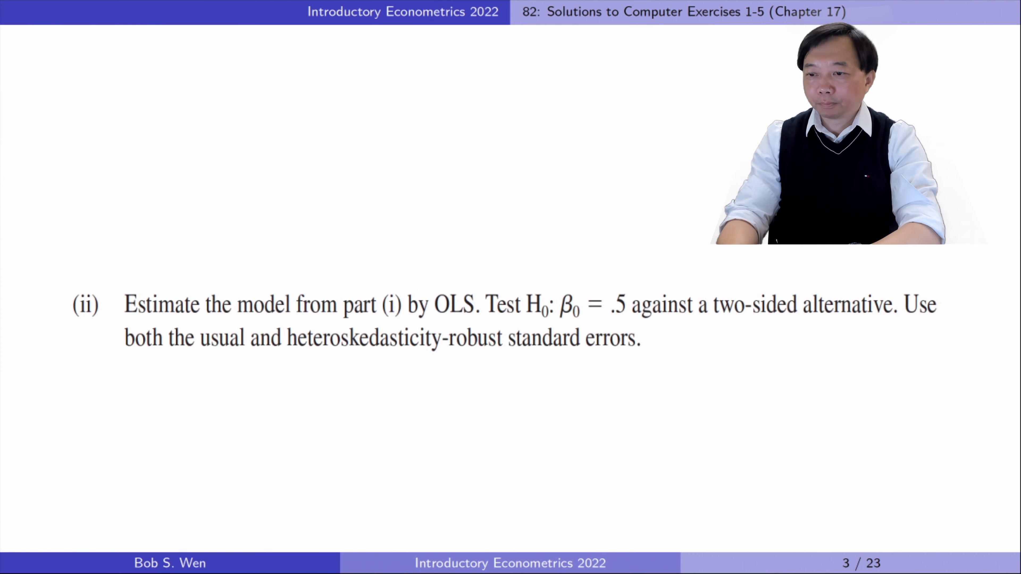
key("Right")
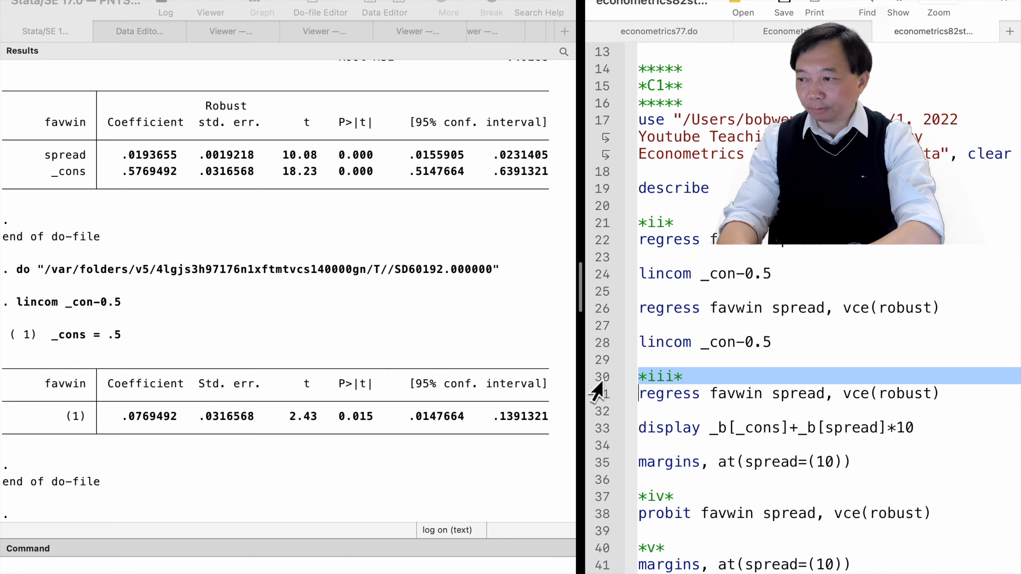
Run part iii's regress favwin spread, vce(robust) and compute the prediction with display _b[_cons]+_b[spread]*10
left_click(601, 395)
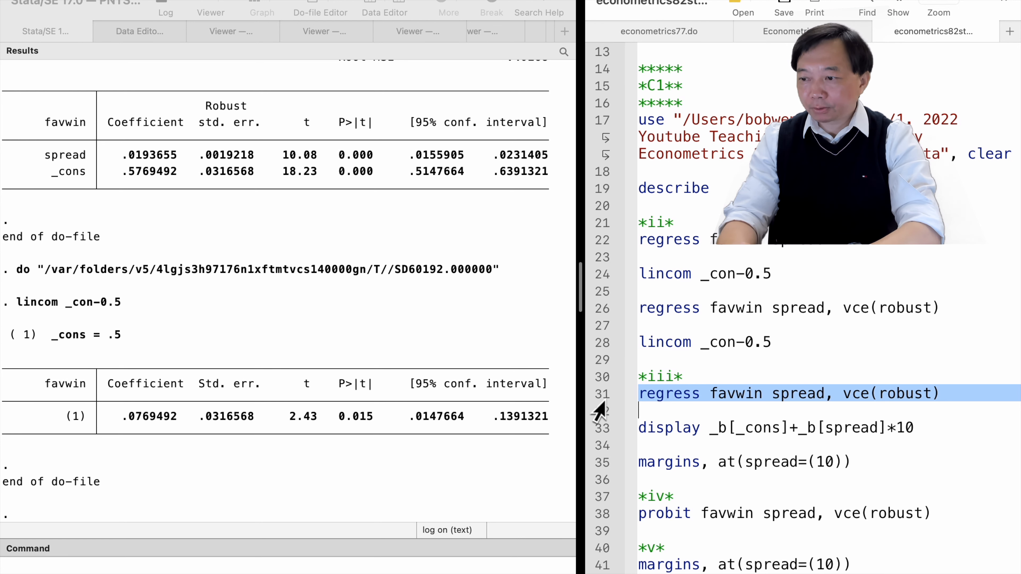
key("super+shift+d")
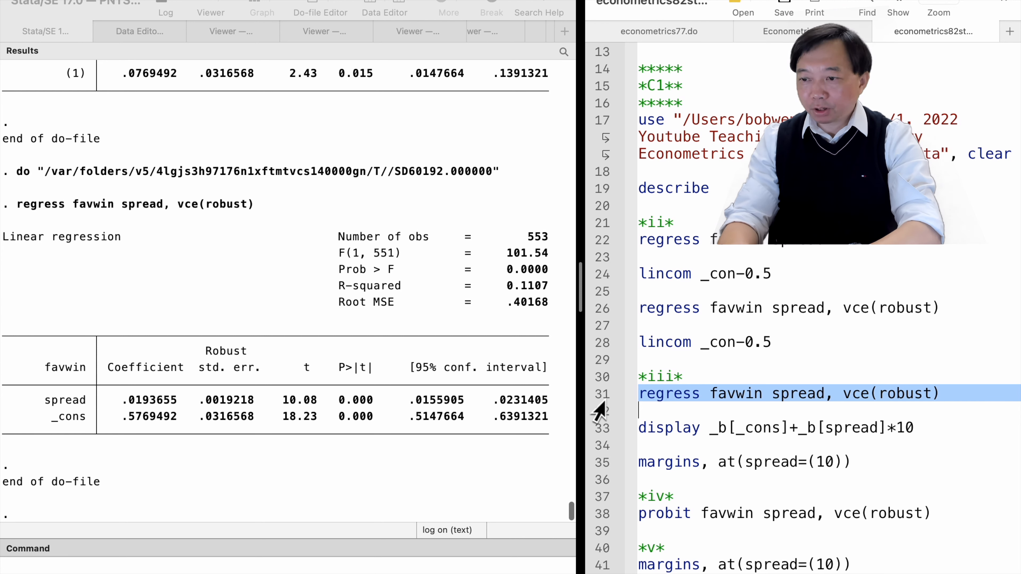
left_click(600, 428)
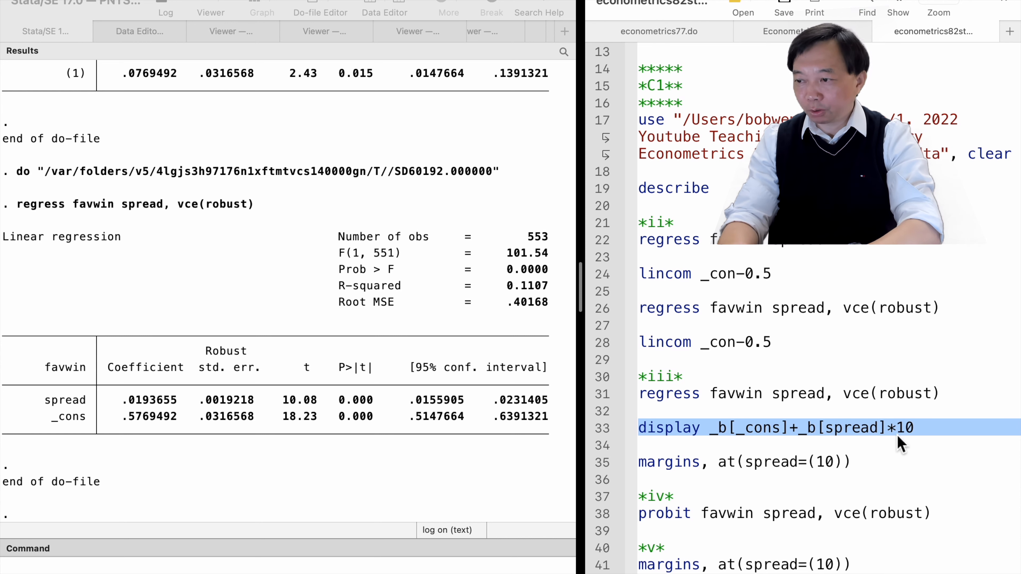
key("super+shift+d")
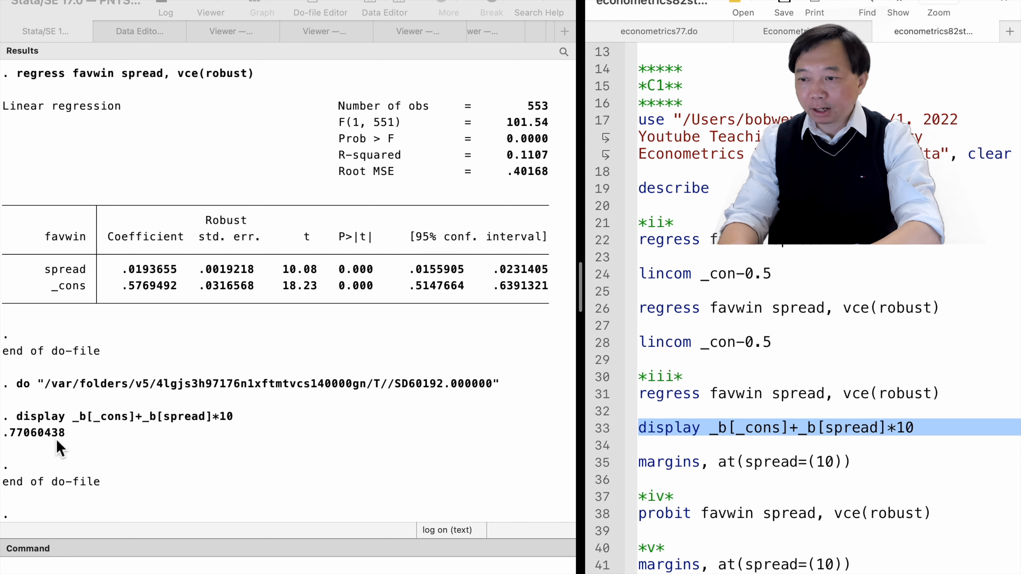
Run margins, at(spread=(10)) in part iii to get the linear model's predicted win probability at a spread of 10
left_click(604, 465)
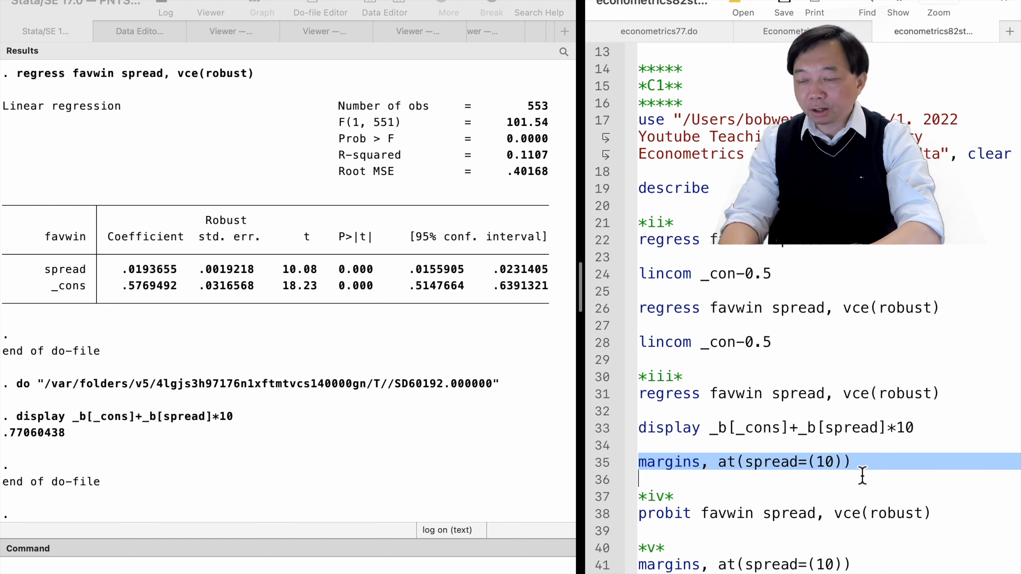
key("super+shift+d")
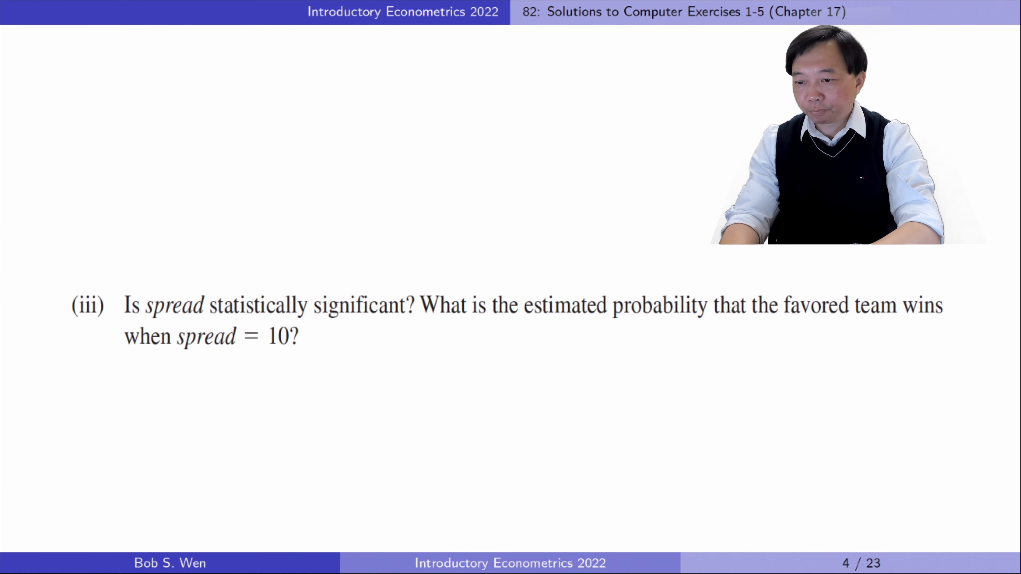
key("Right")
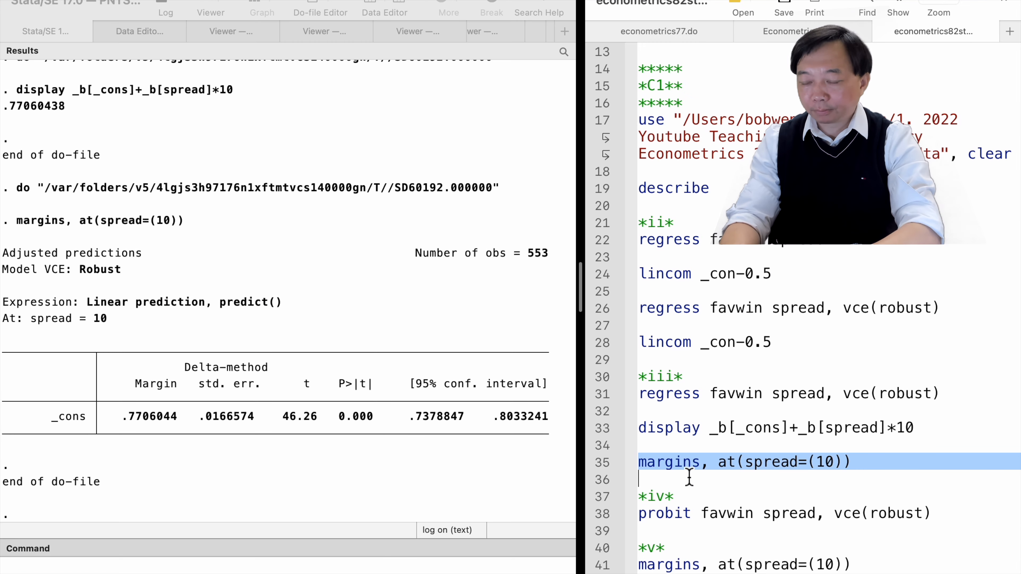
Run the part iv probit model of favwin on spread with vce(robust)
scroll(730, 487, "down", 5)
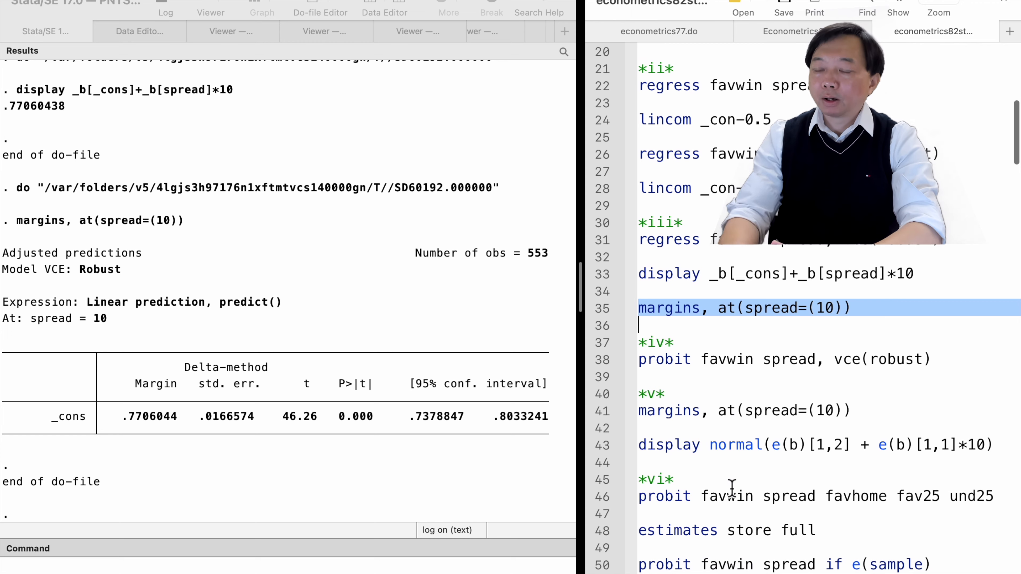
scroll(730, 488, "down", 3)
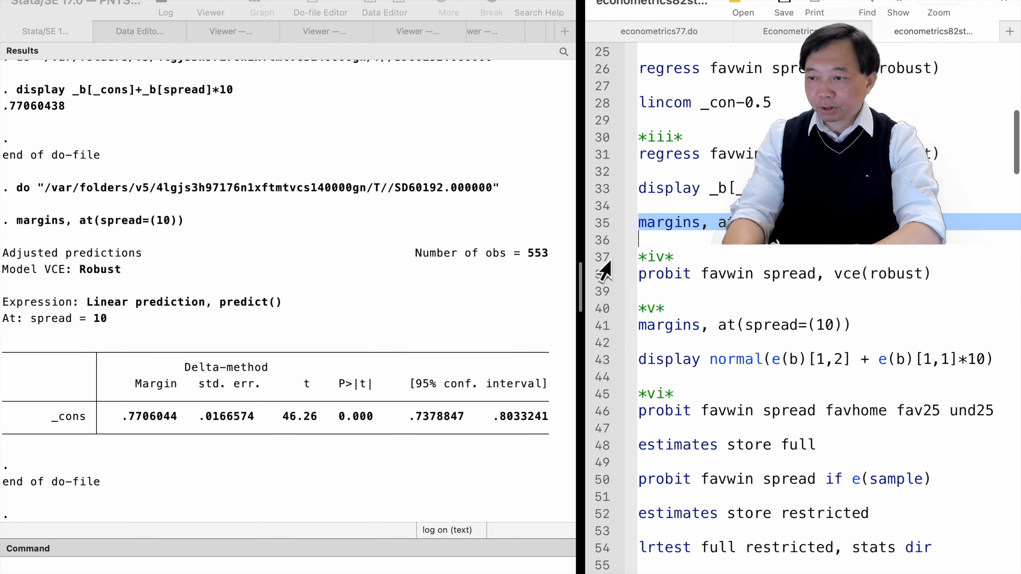
left_click(603, 260)
left_click(598, 275)
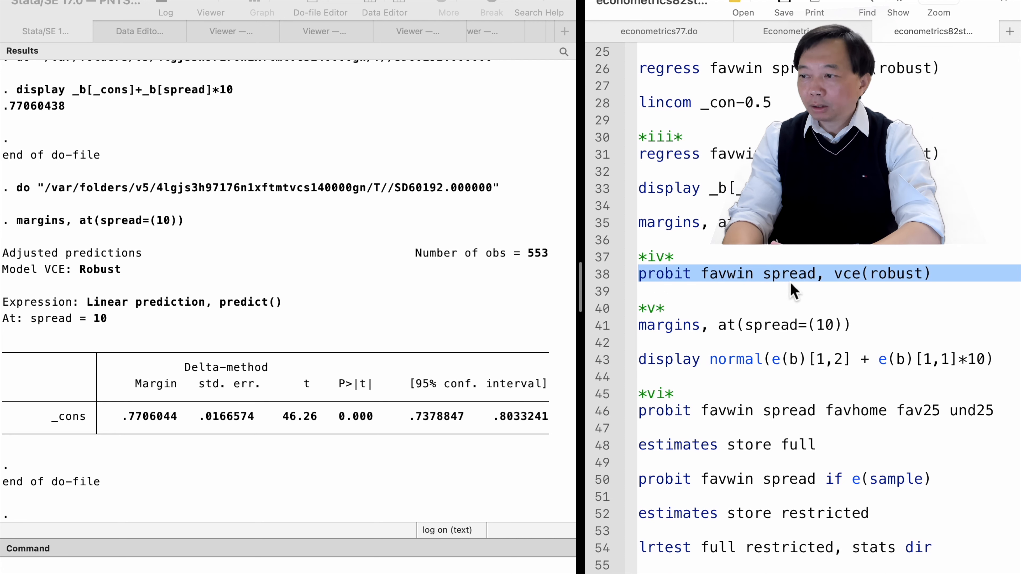
key("super+shift+d")
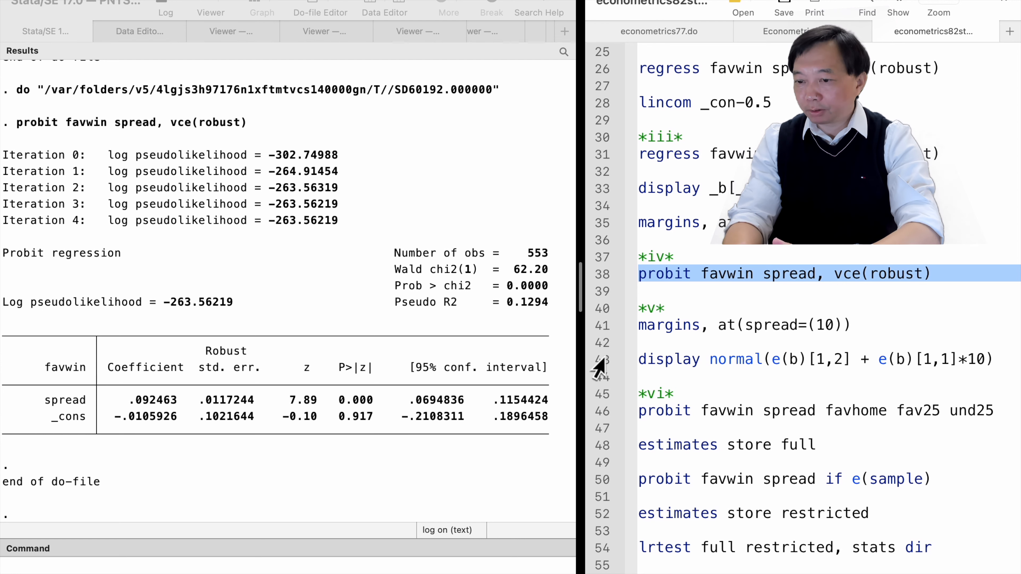
Run part v's margins, at(spread=(10)) and display normal(e(b)[1,2] + e(b)[1,1]*10) for the probit win probability
left_click(599, 312)
left_click(598, 331)
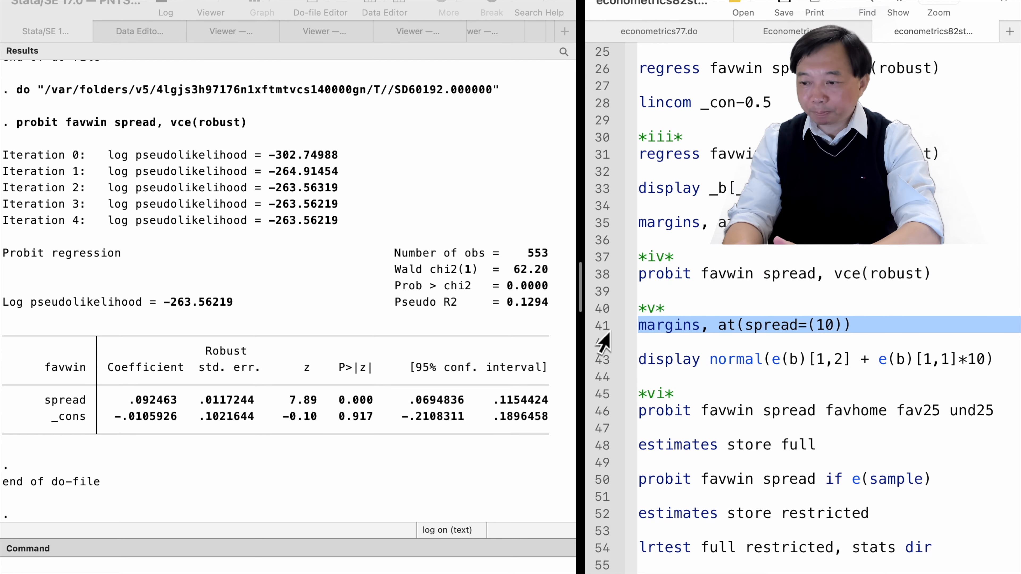
key("super+shift+d")
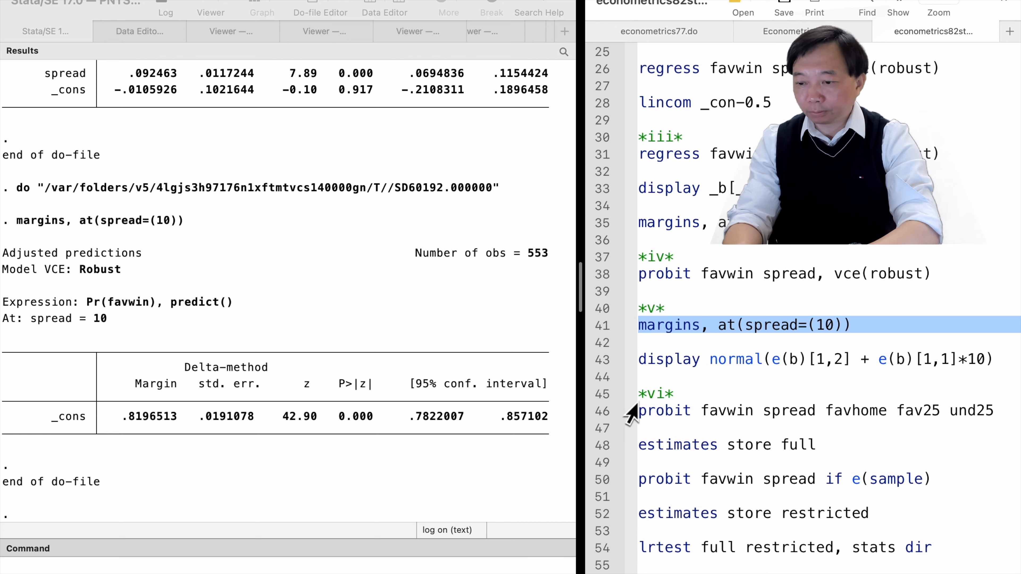
left_click(605, 363)
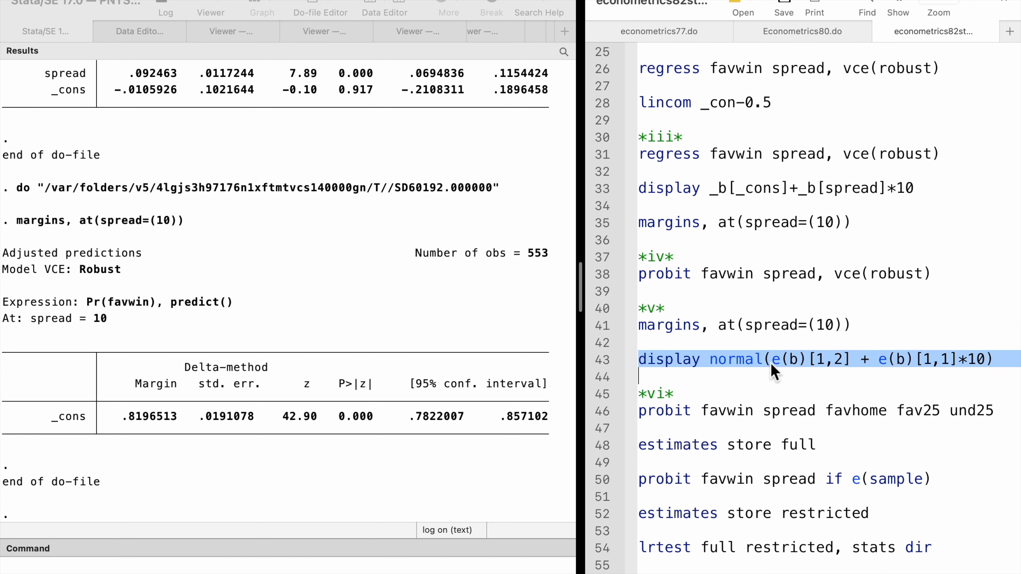
key("super+shift+d")
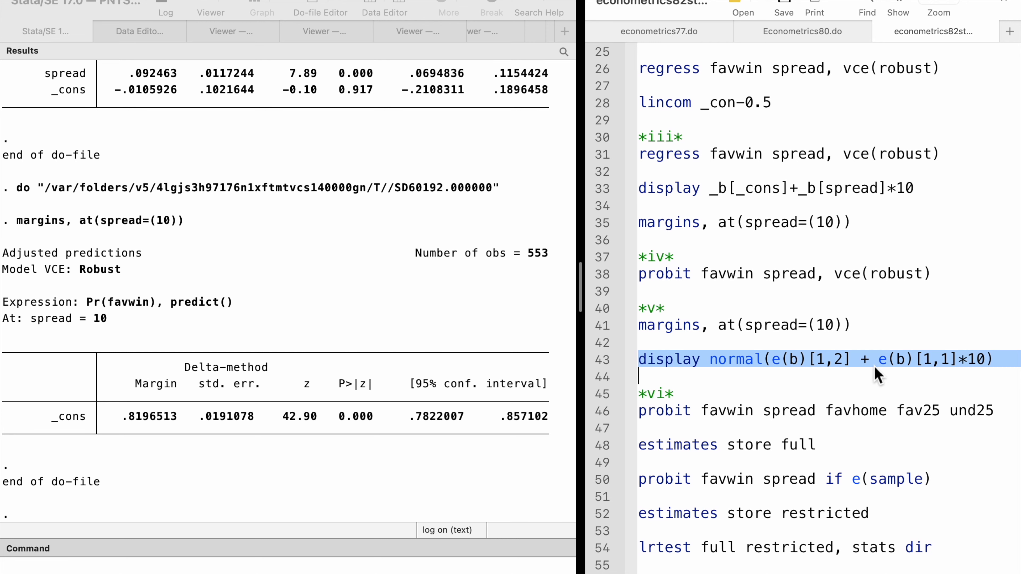
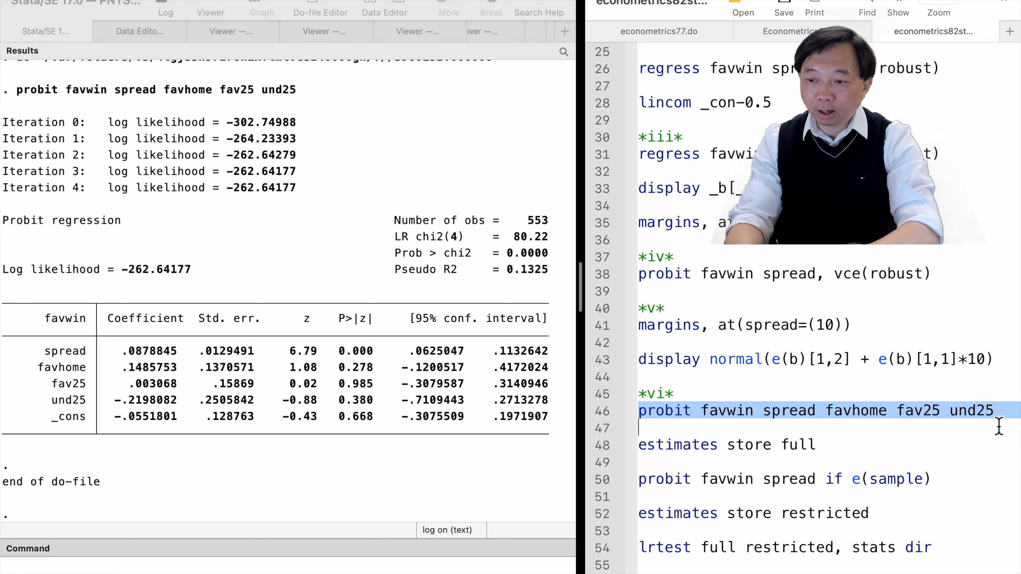
Store the four-regressor probit results of part vi with estimates store full
left_click(603, 445)
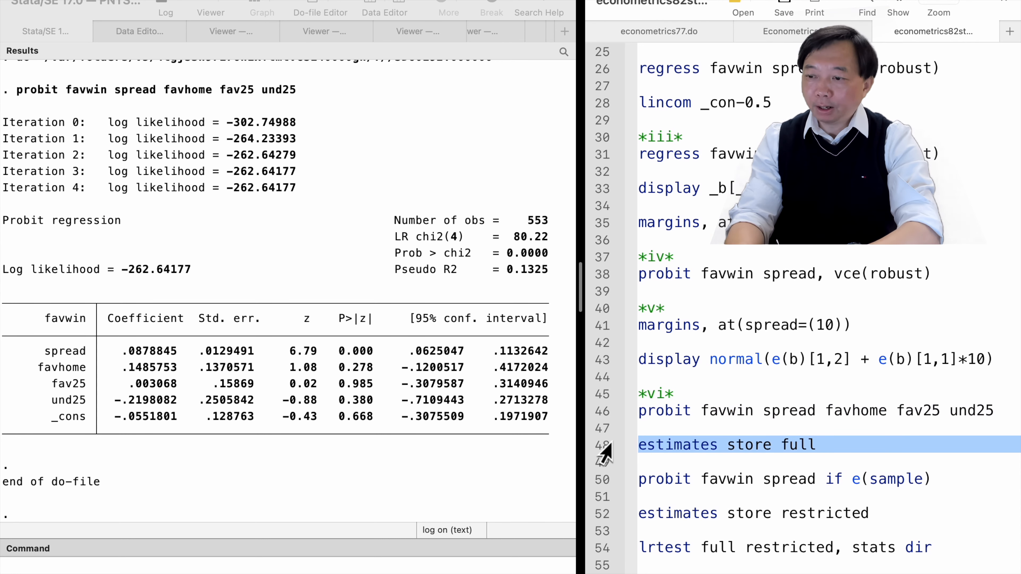
key("super+shift+d")
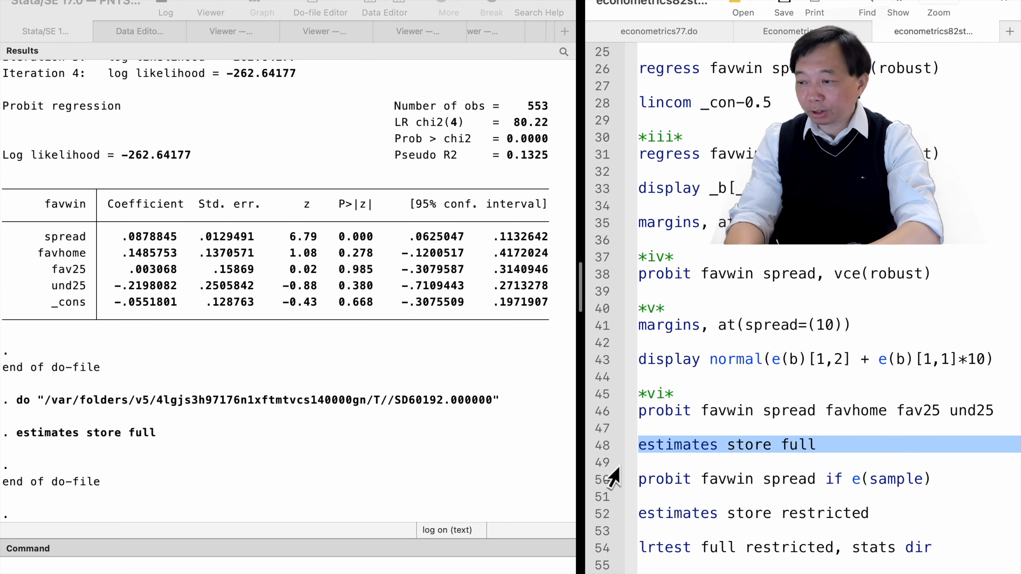
Run the restricted model probit favwin spread if e(sample) and store its results as restricted
left_click(600, 480)
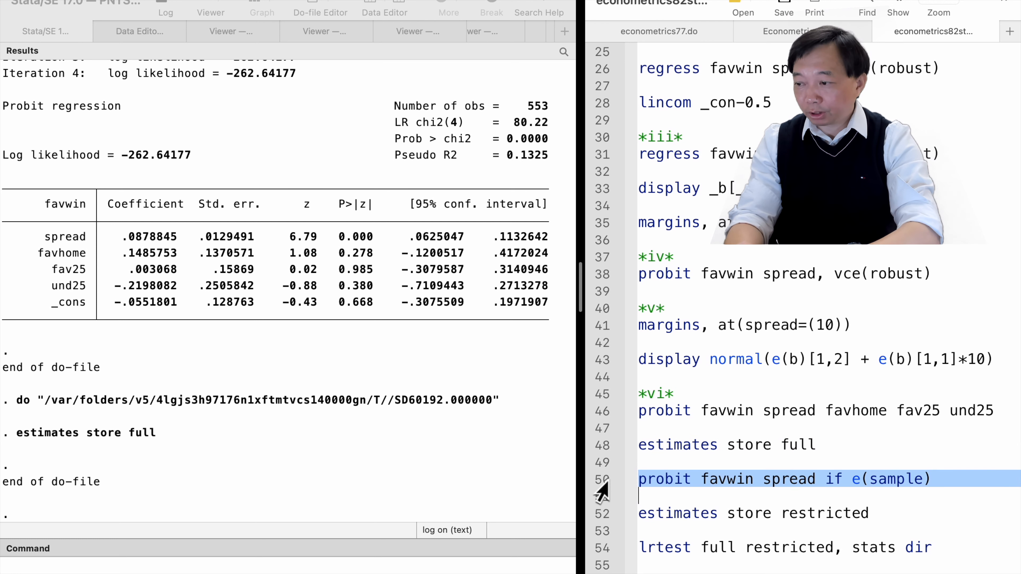
key("super+shift+d")
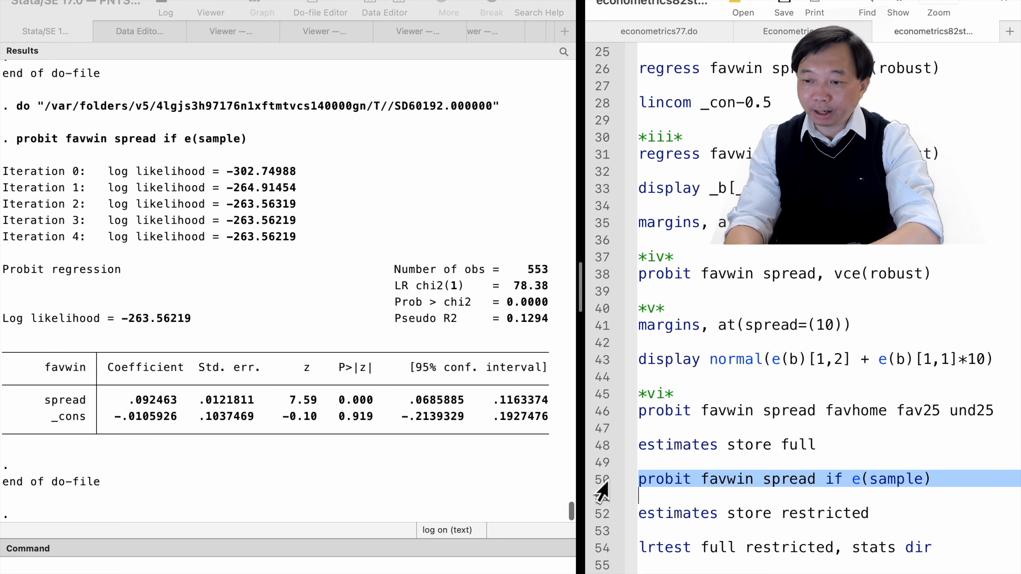
left_click(602, 515)
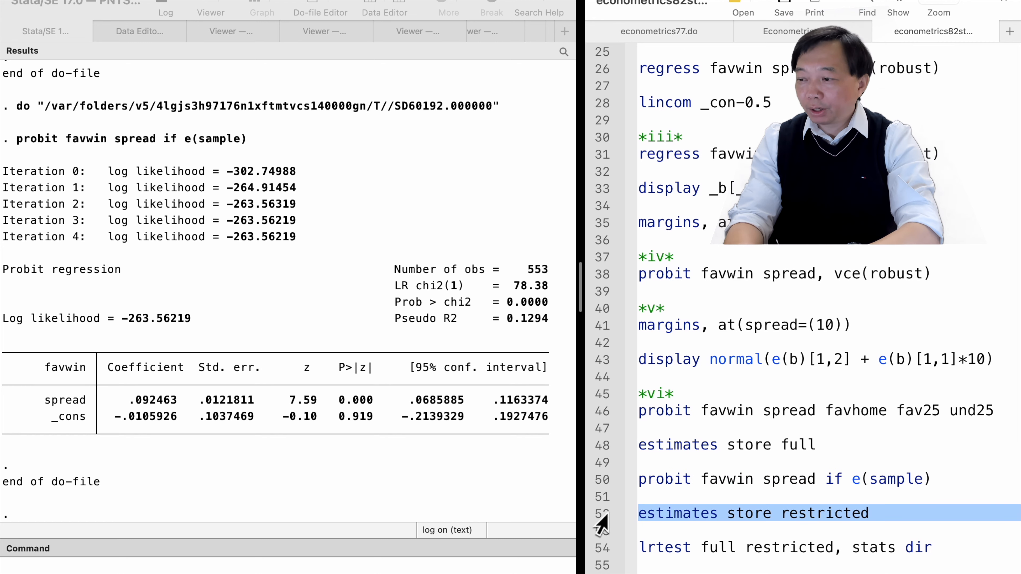
key("super+shift+d")
Run lrtest full restricted, stats dir to compare the two stored probit models and review the test output
scroll(607, 503, "down", 5)
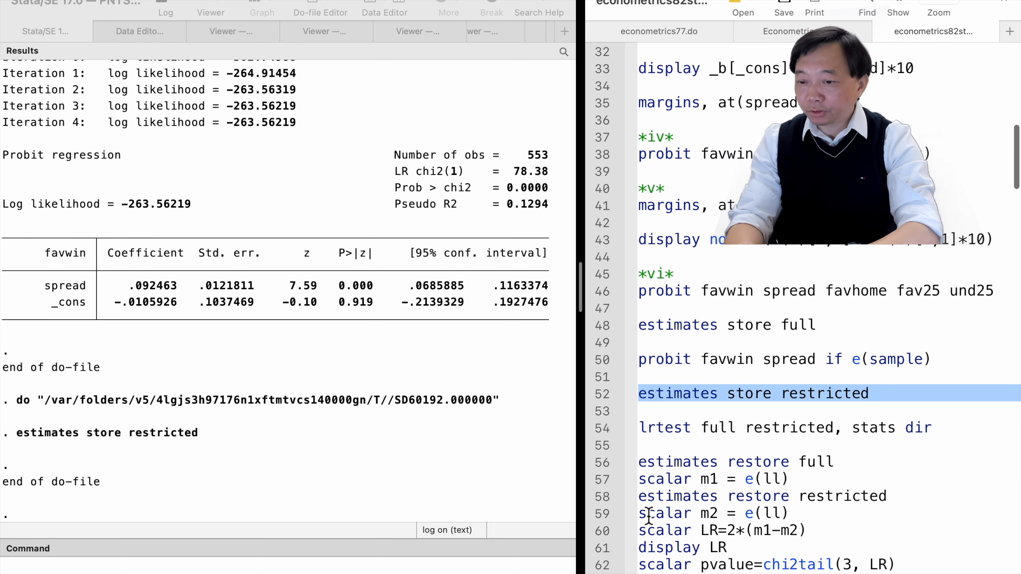
left_click(611, 427)
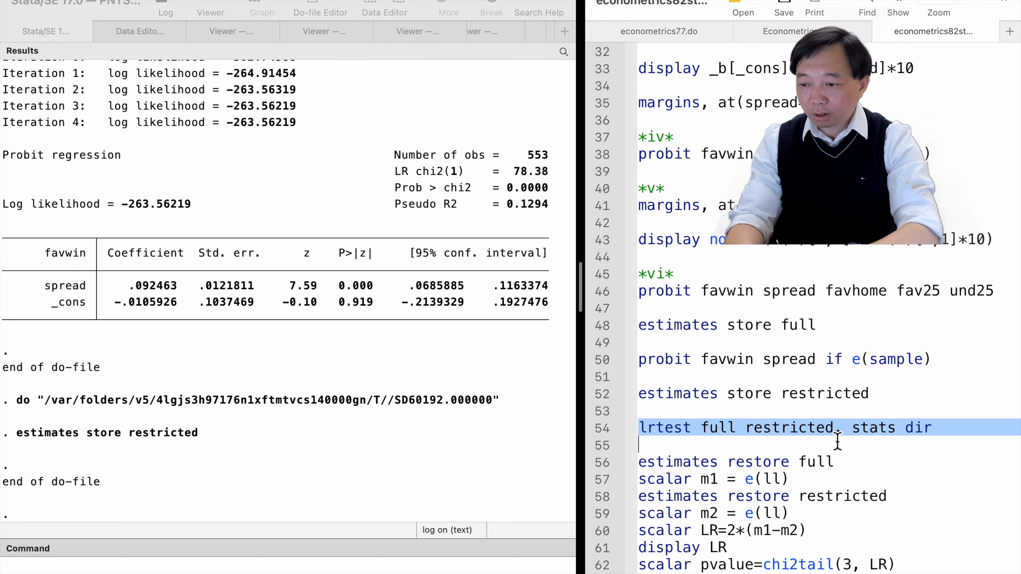
key("super+shift+d")
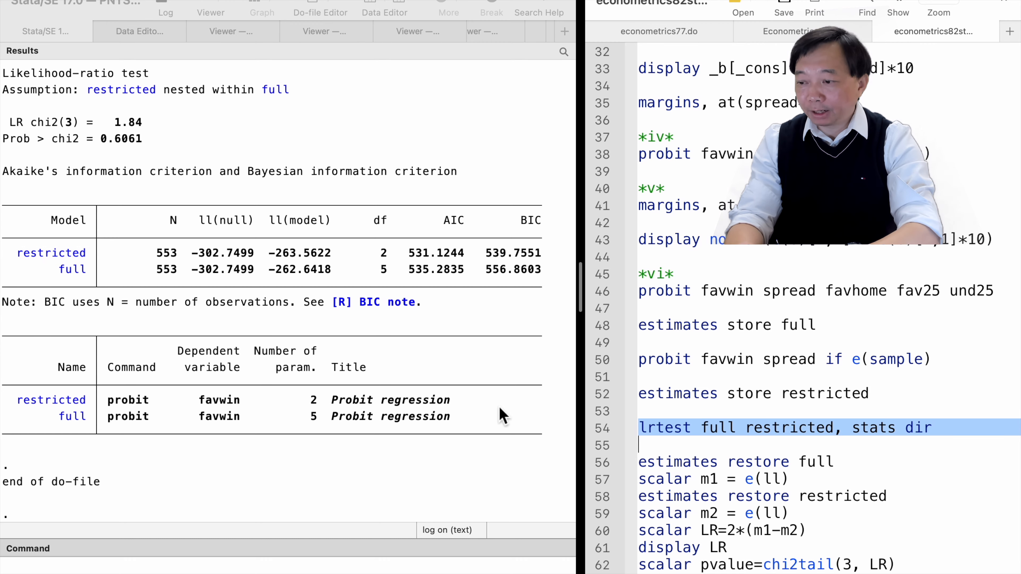
scroll(463, 397, "up", 2)
scroll(463, 397, "up", 3)
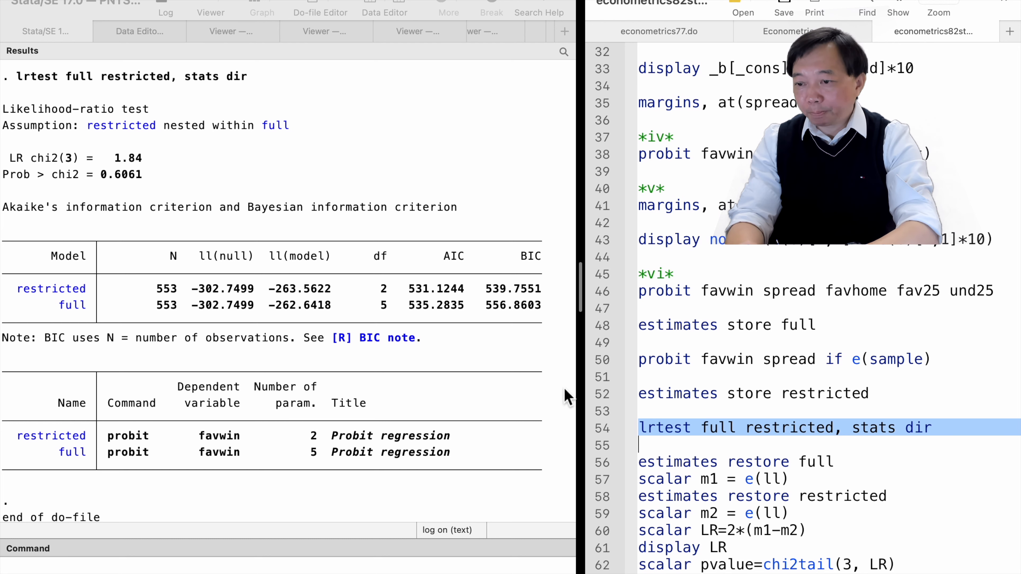
Run estimates restore full to make the full probit results active for the manual likelihood-ratio calculation
scroll(654, 441, "down", 5)
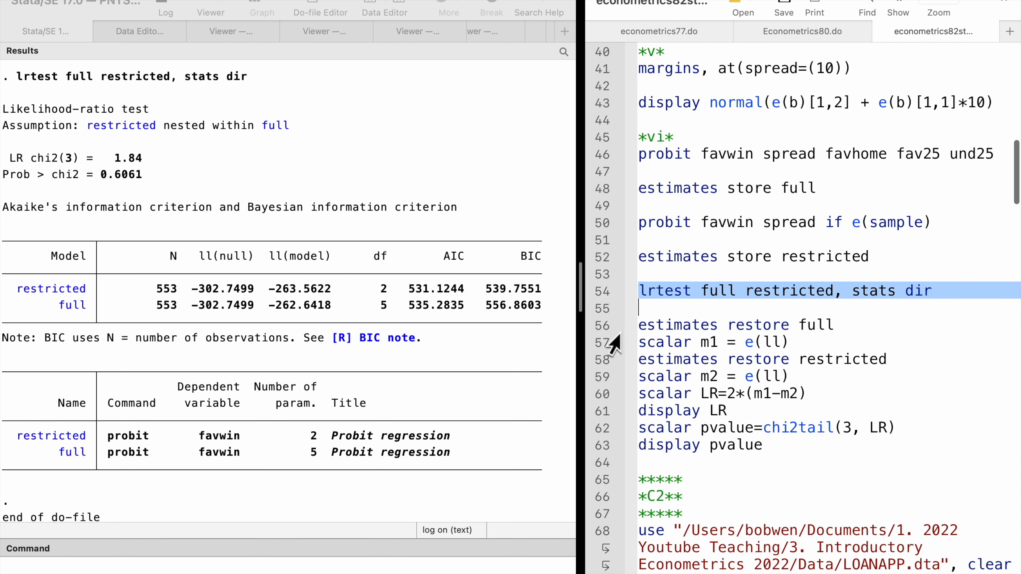
left_click(605, 327)
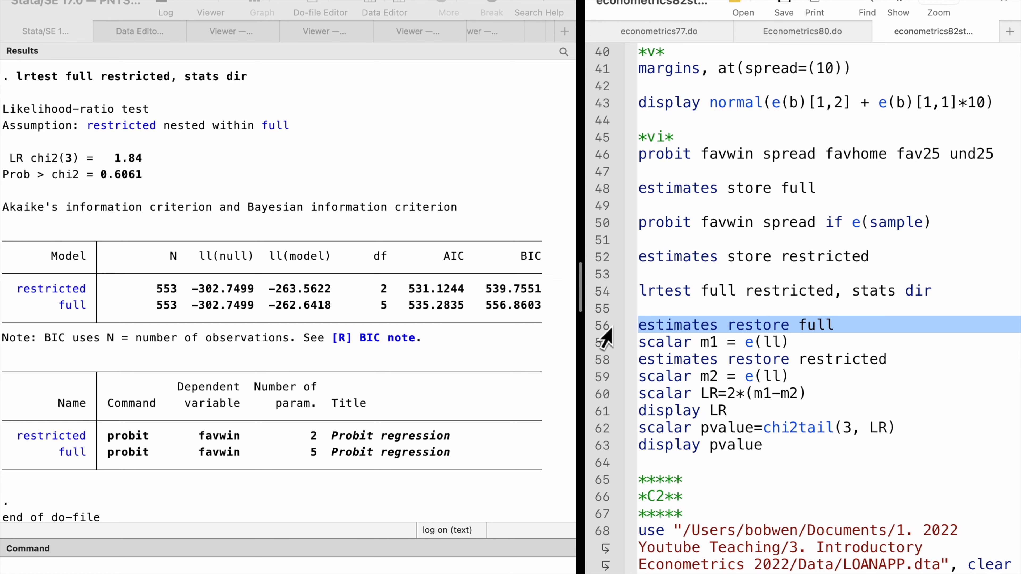
key("super+shift+d")
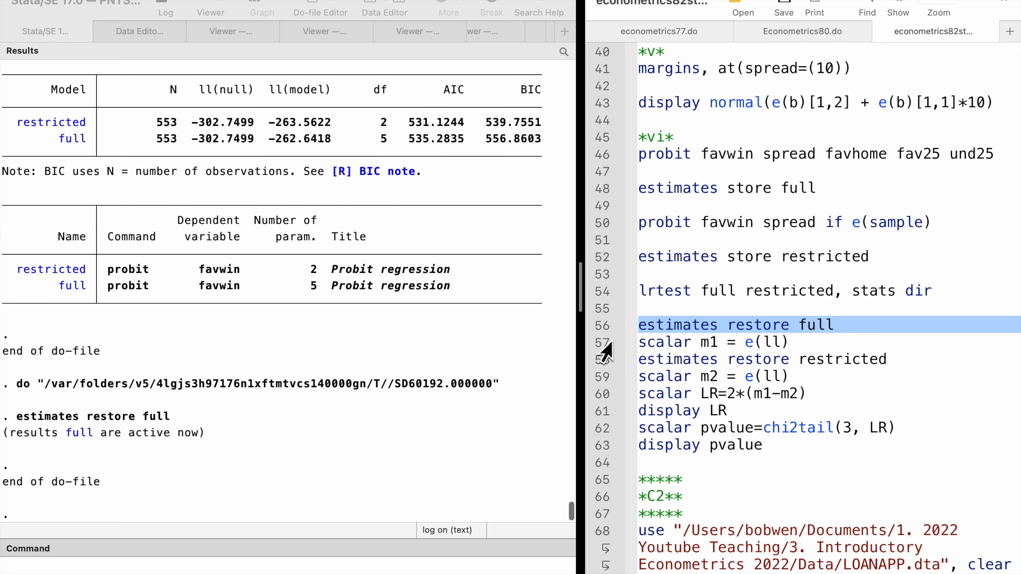
Save the full model's log likelihood as scalar m1, restore the restricted estimates and save their log likelihood as scalar m2
left_click(605, 343)
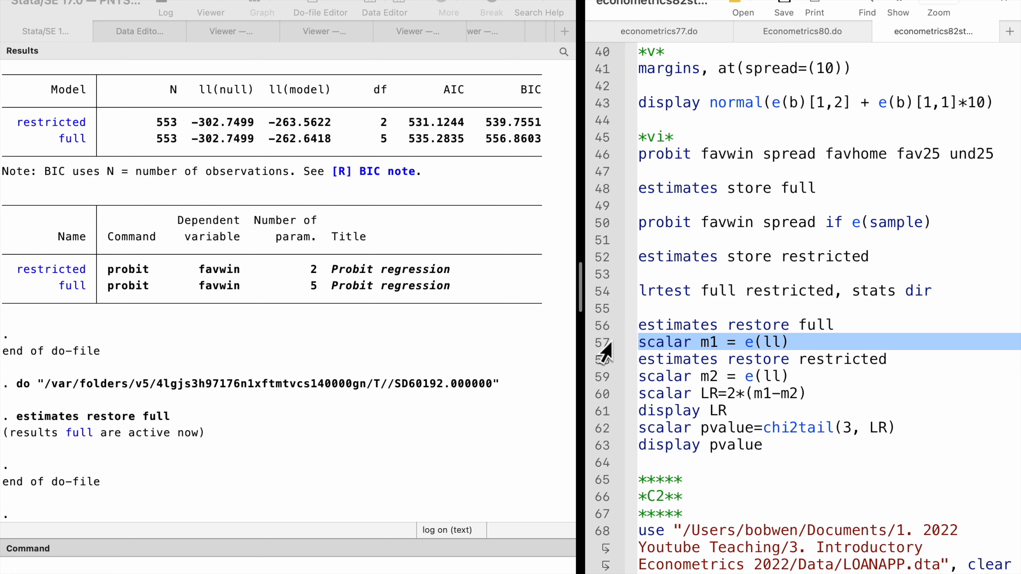
key("super+shift+d")
left_click(603, 360)
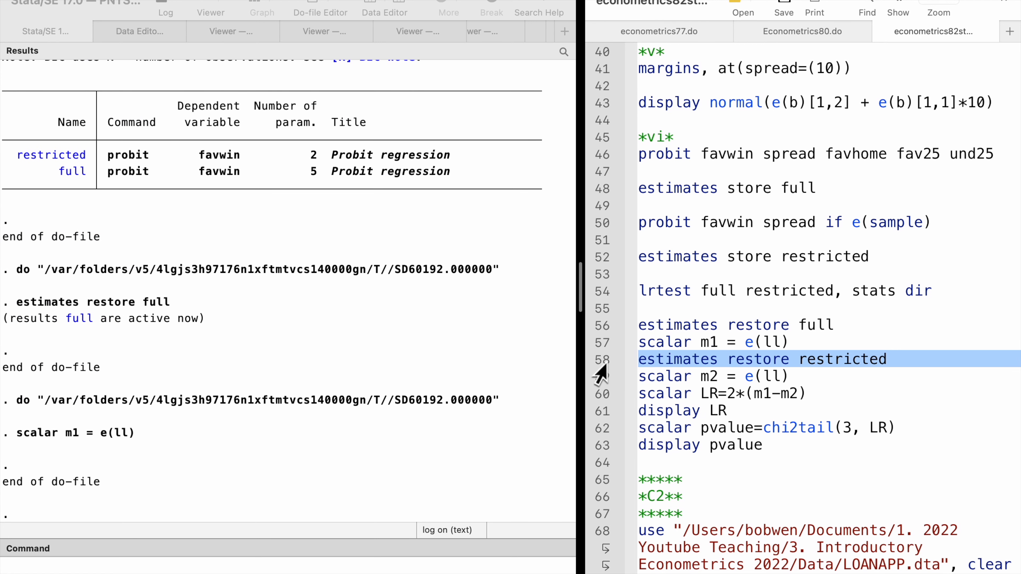
key("super+shift+d")
left_click(603, 378)
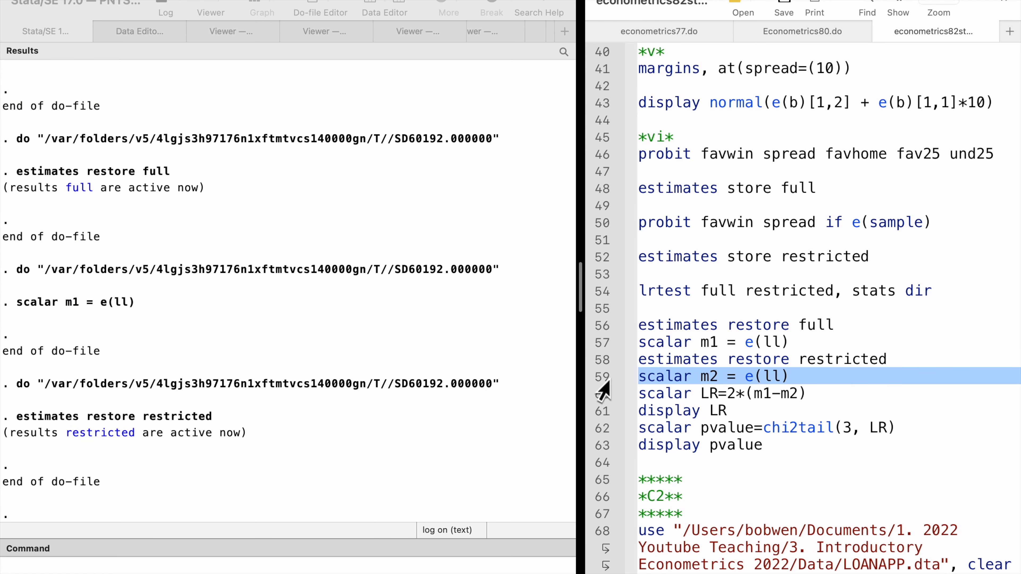
key("super+shift+d")
Compute the likelihood-ratio statistic with scalar LR=2*(m1-m2) and display LR
left_click(602, 394)
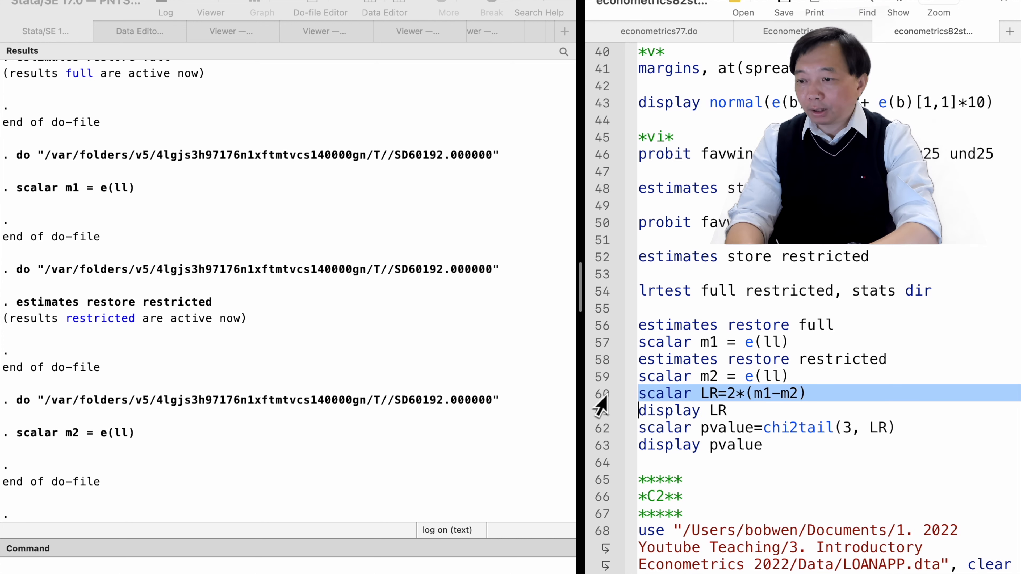
key("super+shift+d")
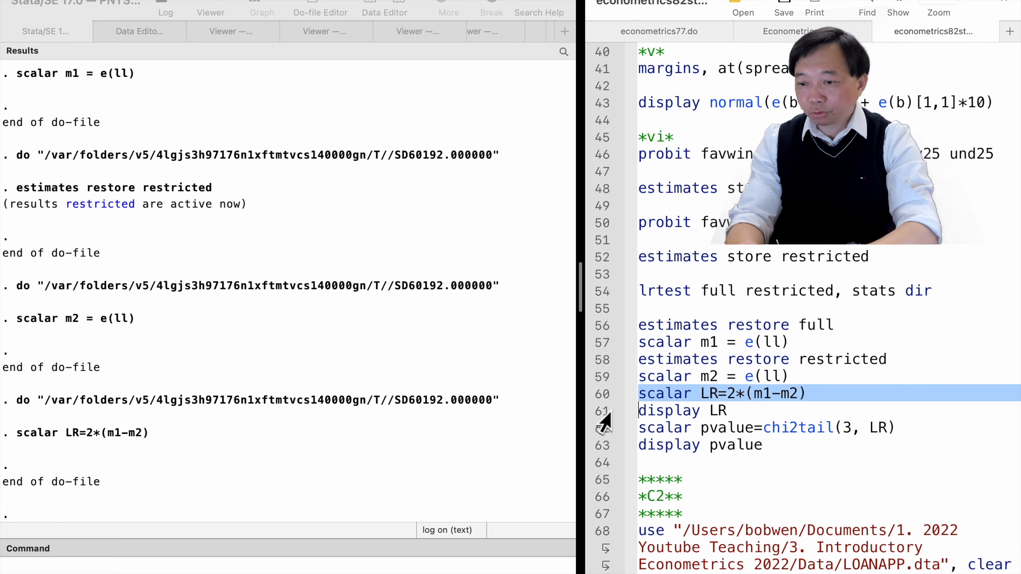
left_click(602, 412)
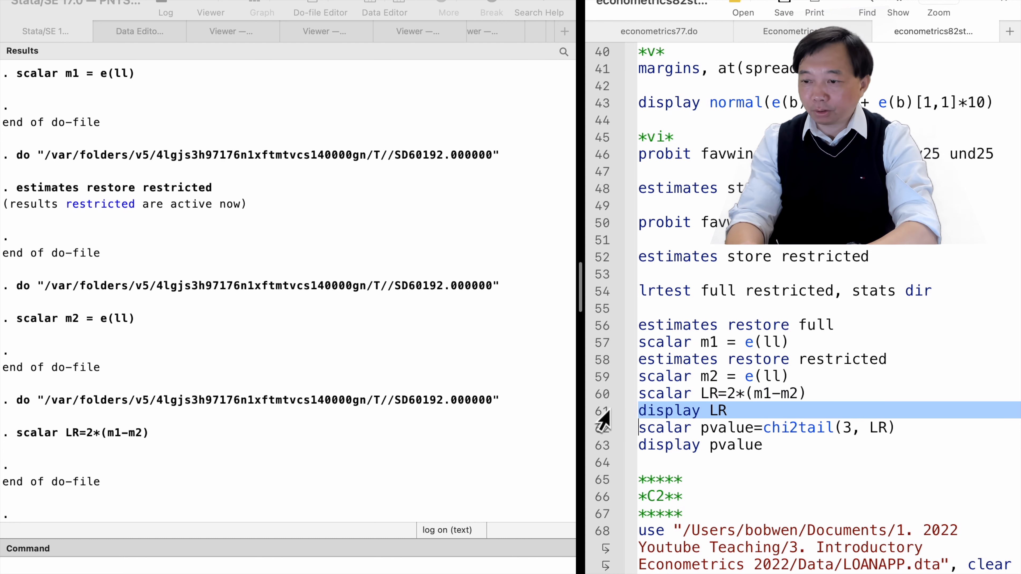
key("super+shift+d")
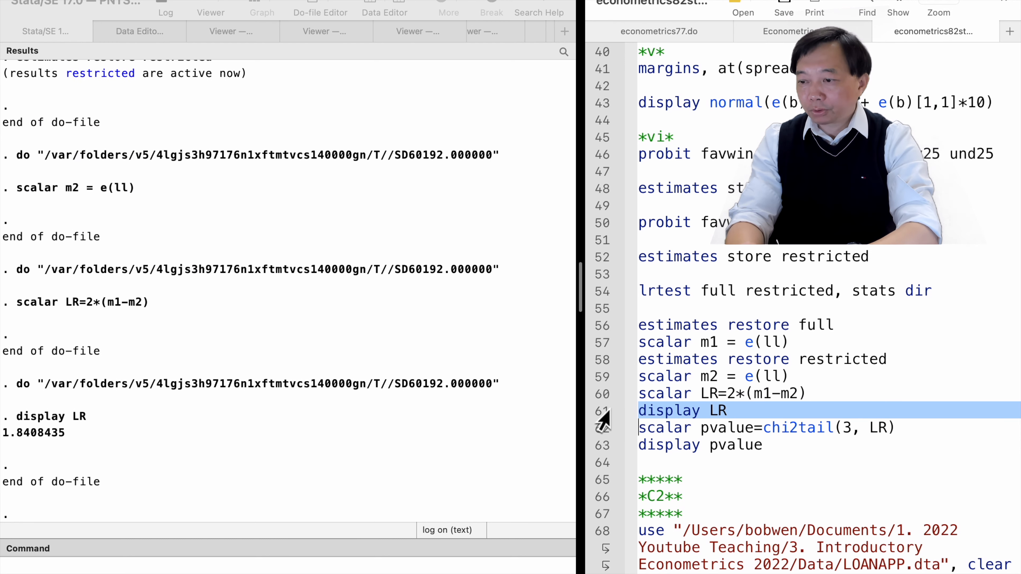
Compute the test's p-value with scalar pvalue=chi2tail(3, LR) and display pvalue
left_click(606, 428)
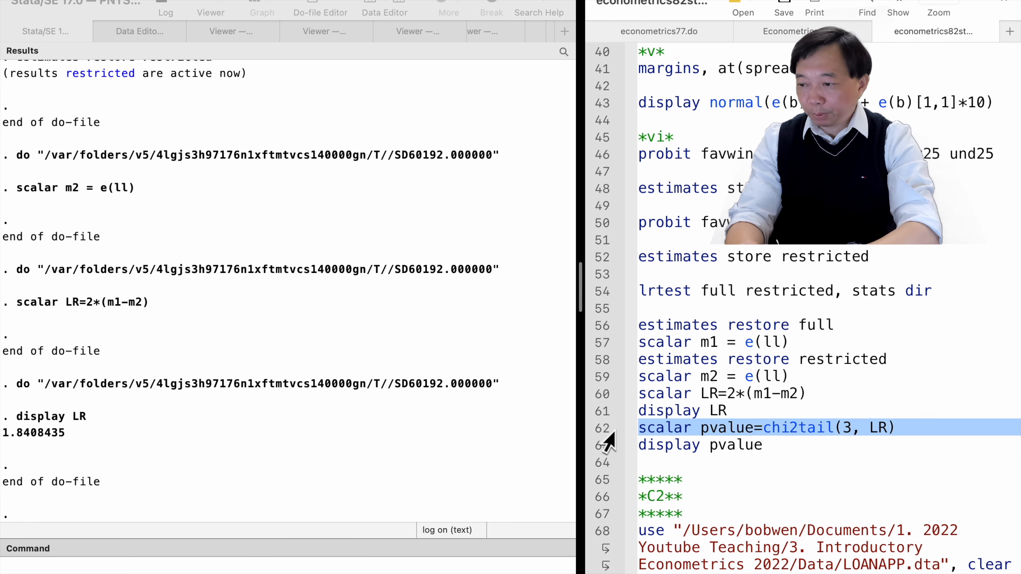
key("super+shift+d")
left_click(601, 447)
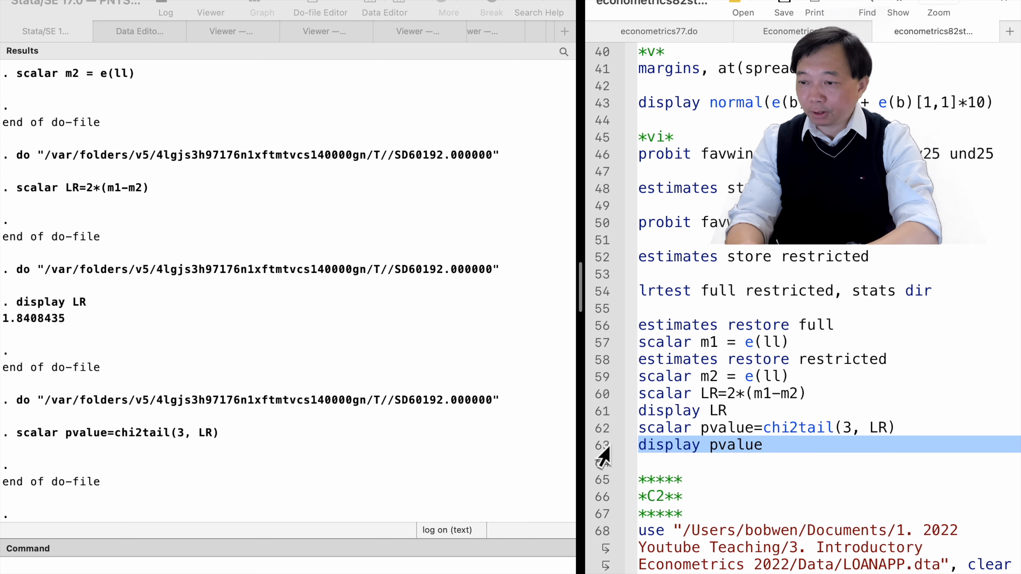
key("super+shift+d")
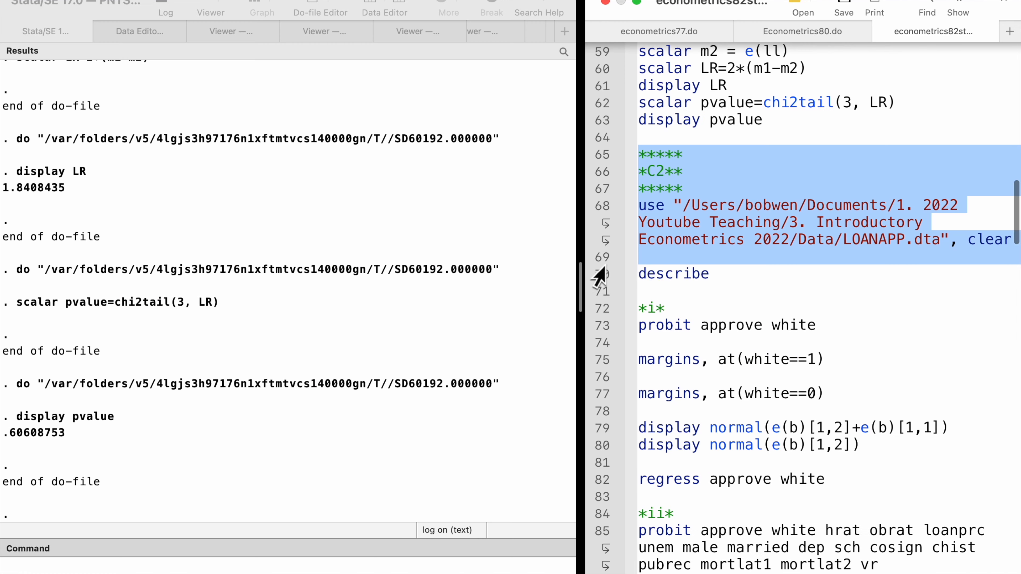
Run the C2 opening block of the do-file to load LOANAPP.dta with clear and describe its variables
left_click_drag(593, 269, 600, 288)
key("super+shift+d")
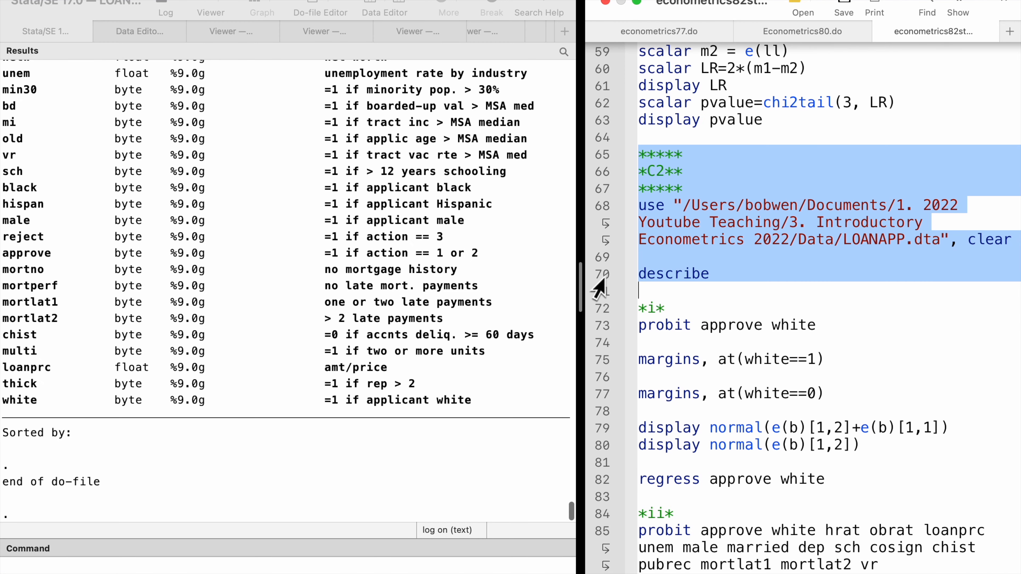
Run probit approve white for part i of exercise C2
left_click(600, 309)
left_click(597, 336)
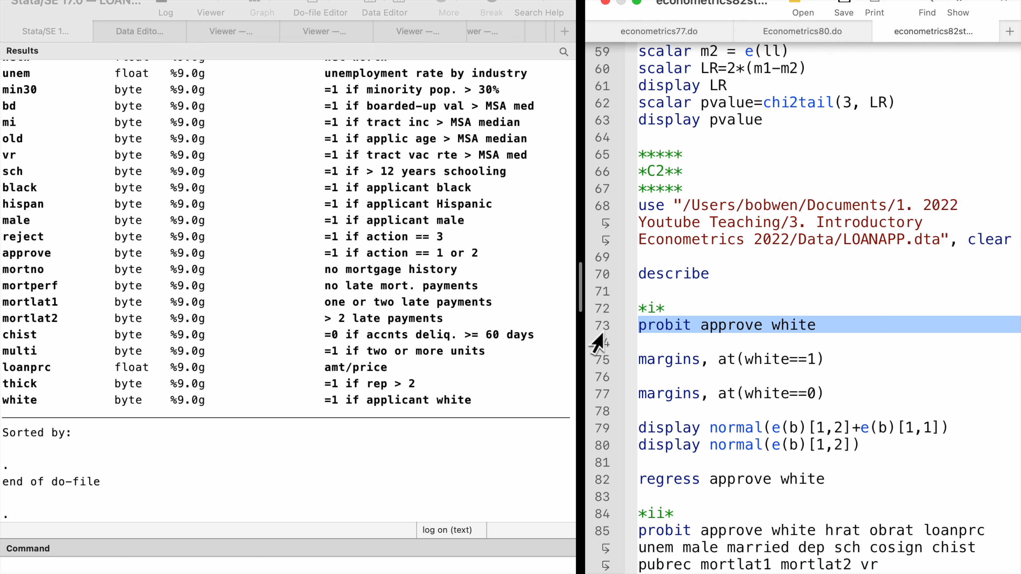
key("super+shift+d")
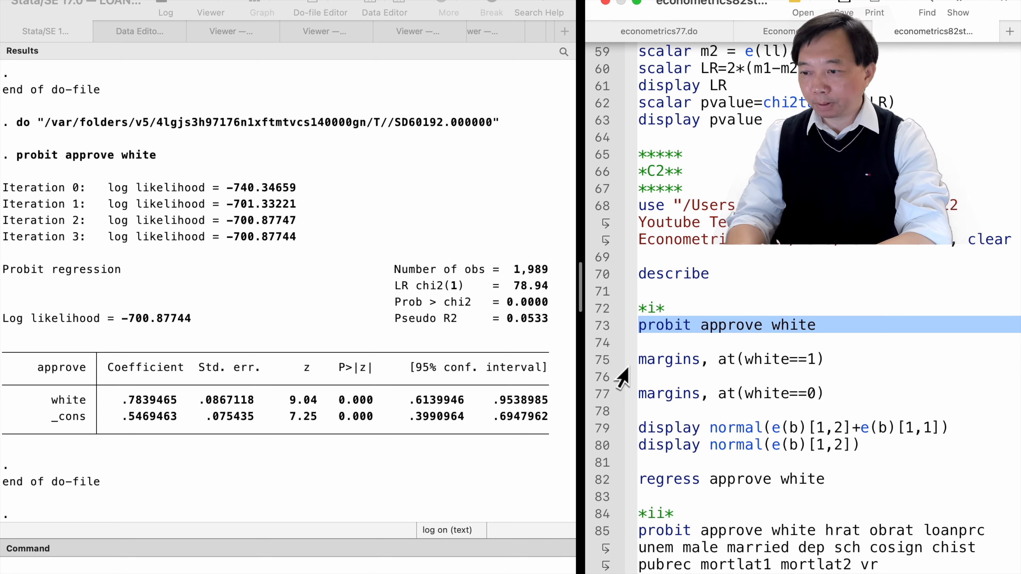
Estimate the predicted approval probabilities for whites and nonwhites with margins, at(white==1) and margins, at(white==0)
left_click(606, 360)
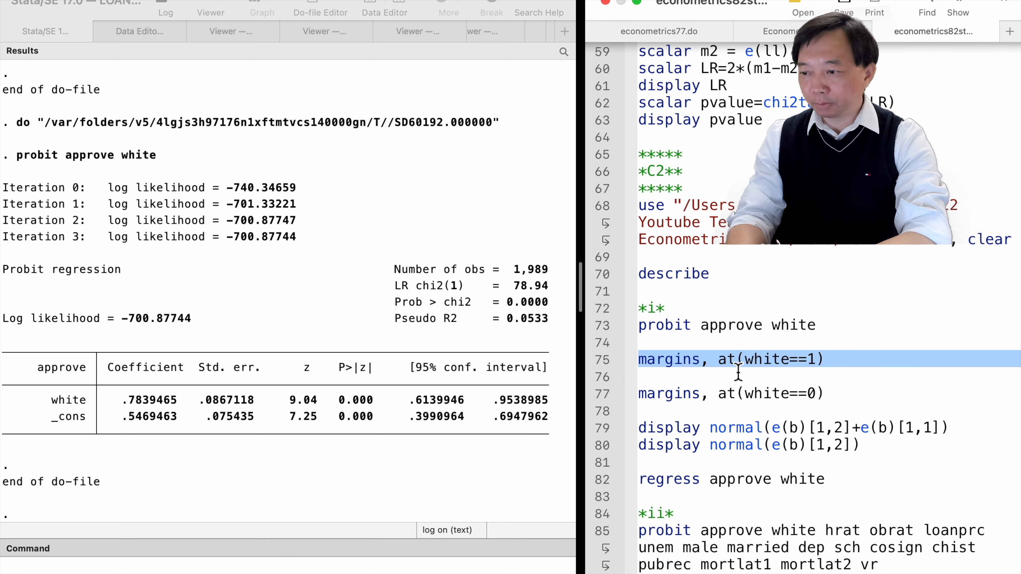
key("super+shift+d")
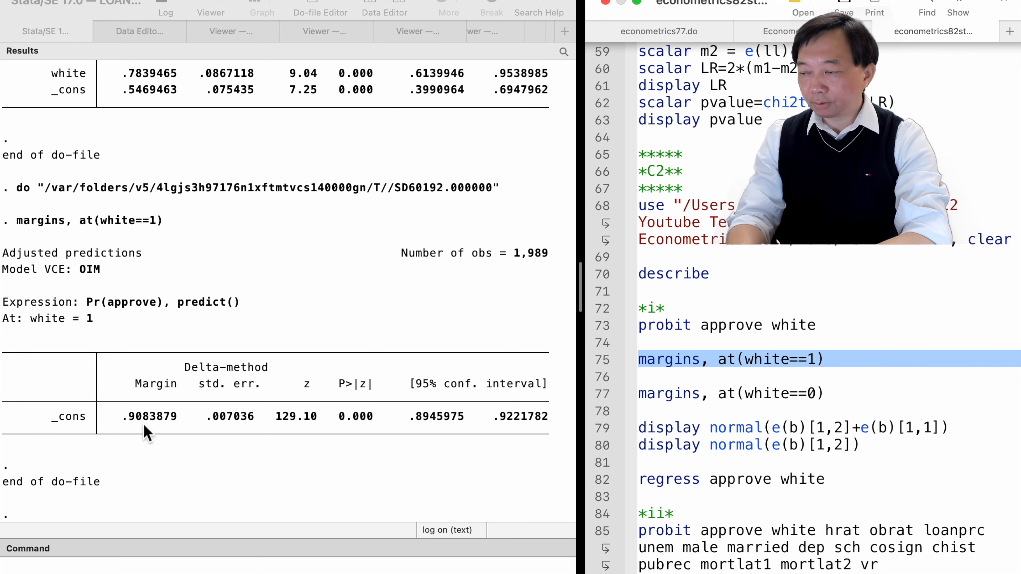
left_click(603, 394)
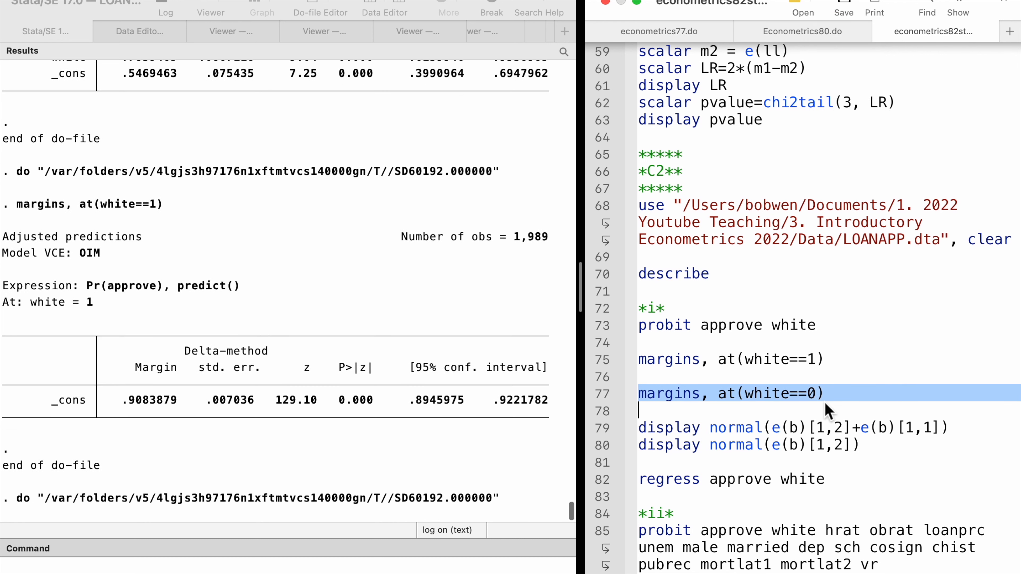
key("super+shift+d")
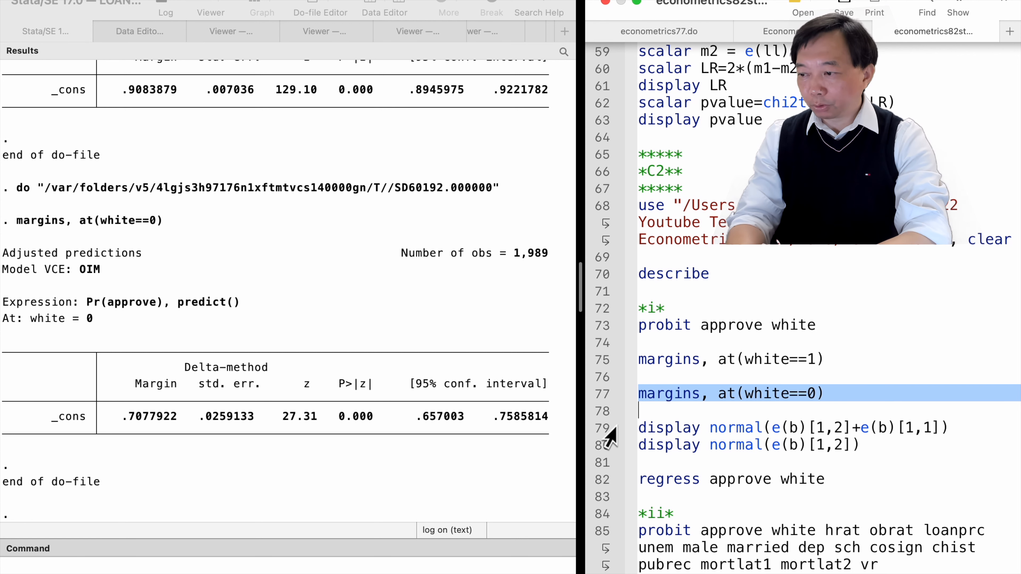
Calculate both approval probabilities manually with display normal(e(b)[1,2]+e(b)[1,1]) and display normal(e(b)[1,2])
left_click(607, 428)
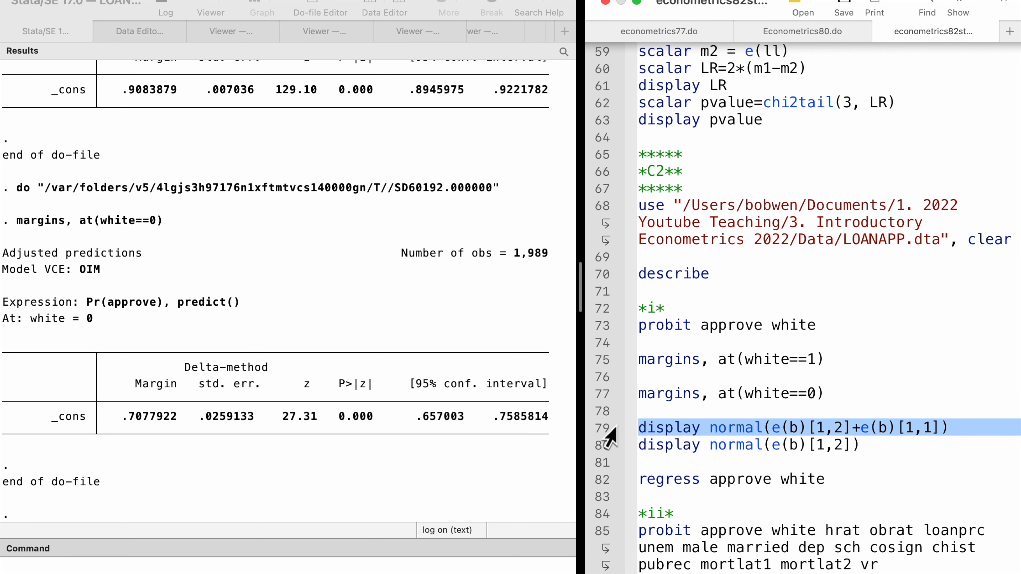
key("super+shift+d")
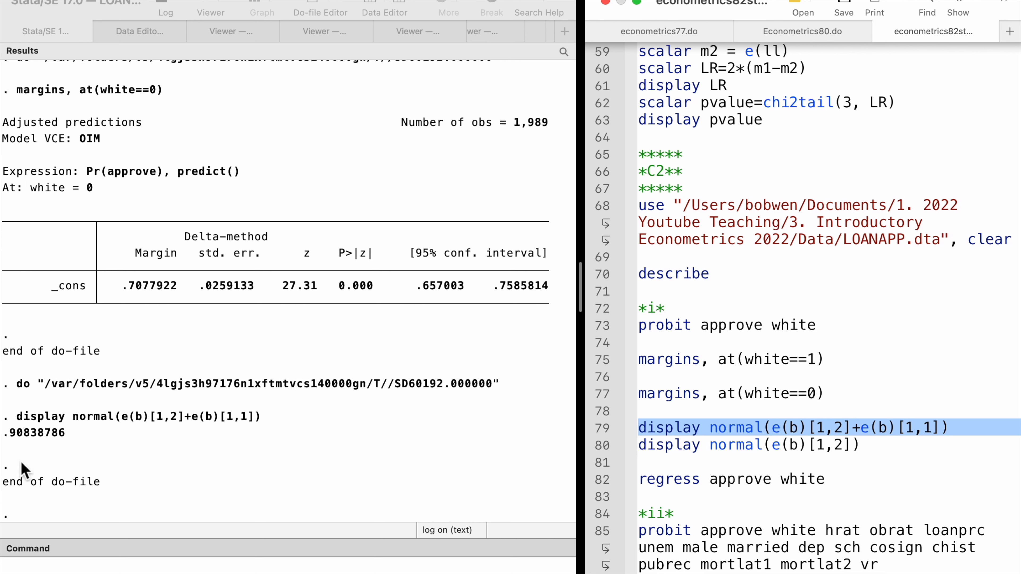
left_click(604, 446)
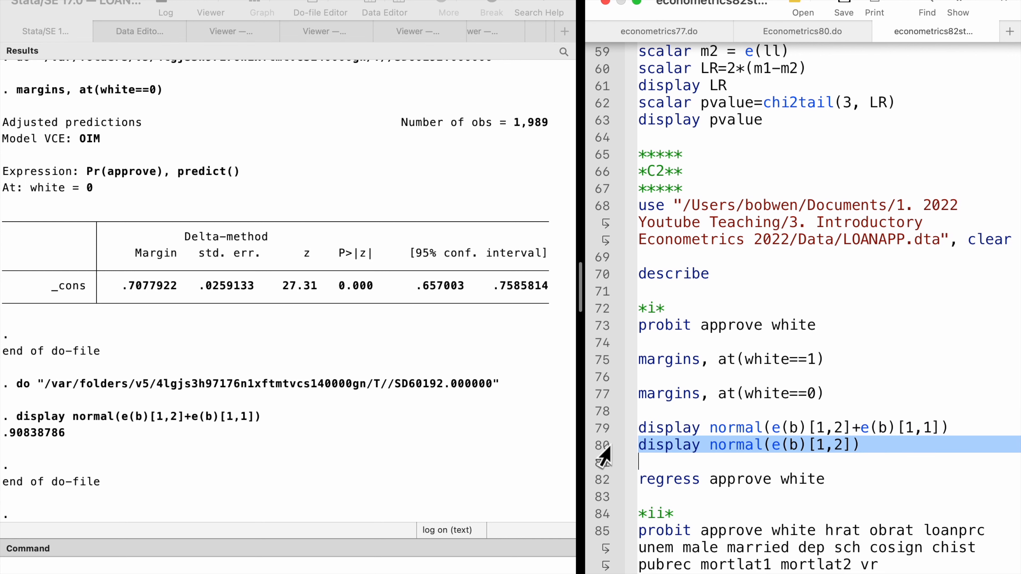
key("super+shift+d")
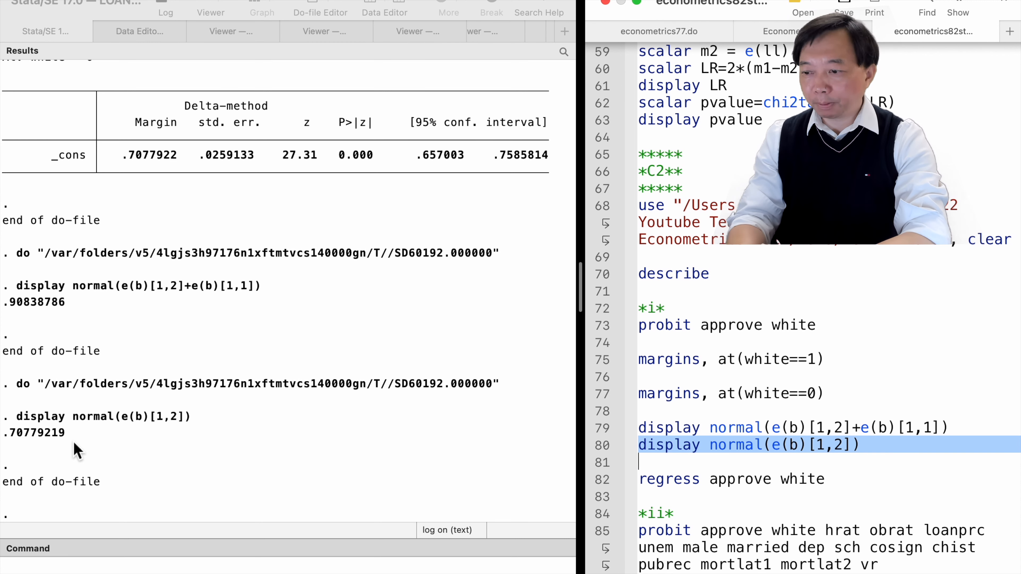
Run the linear probability model regress approve white to compare with the probit estimates
left_click(601, 480)
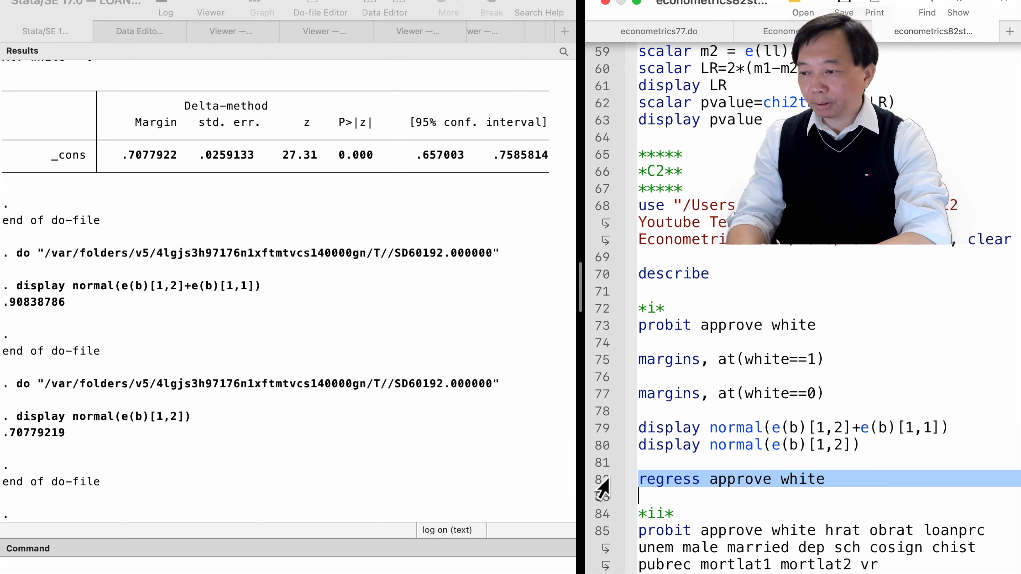
key("super+shift+d")
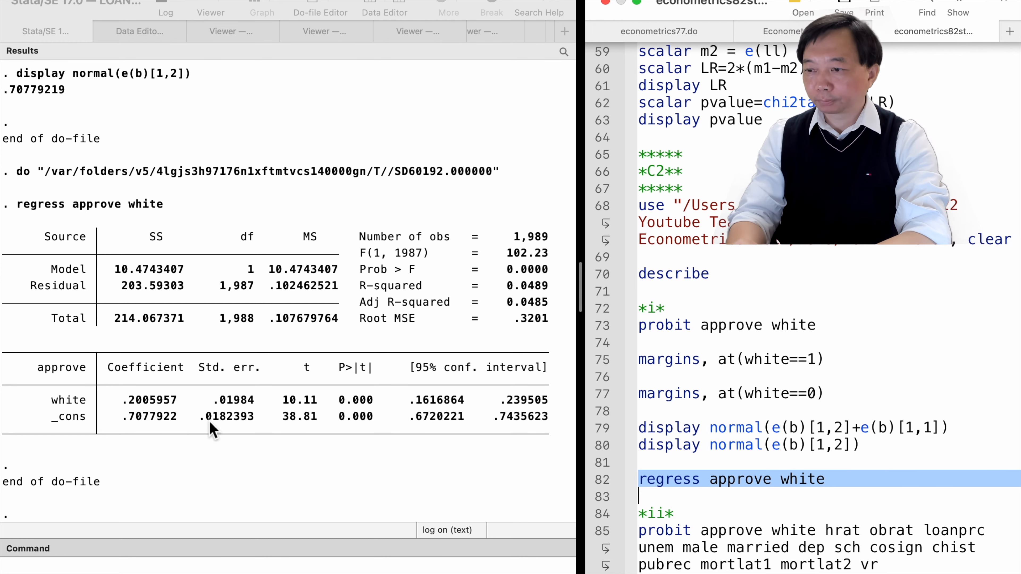
Run the part ii probit of approve on white and the controls hrat through vr, and compute margins, dydx(white)
scroll(718, 528, "down", 1)
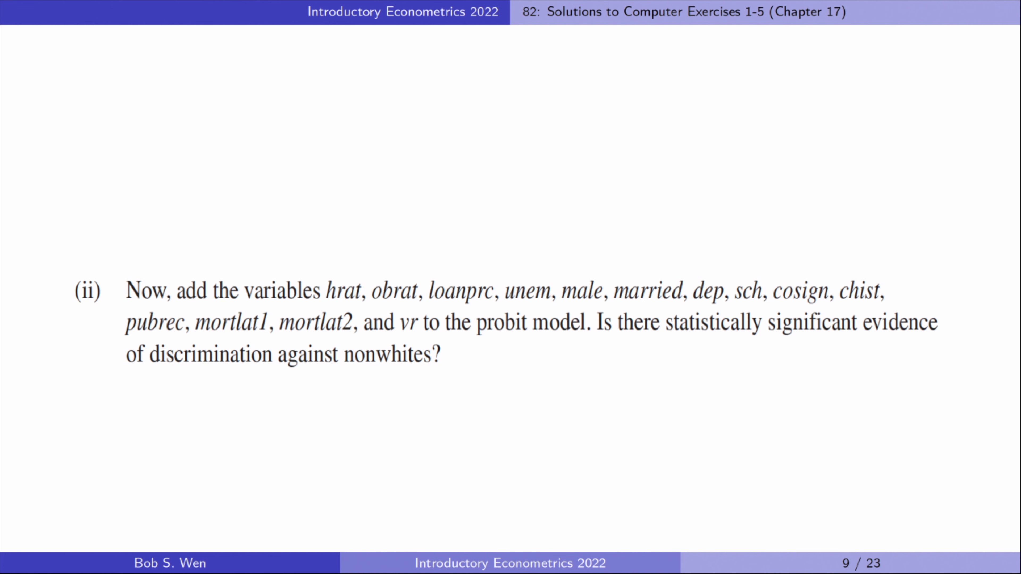
scroll(664, 530, "down", 5)
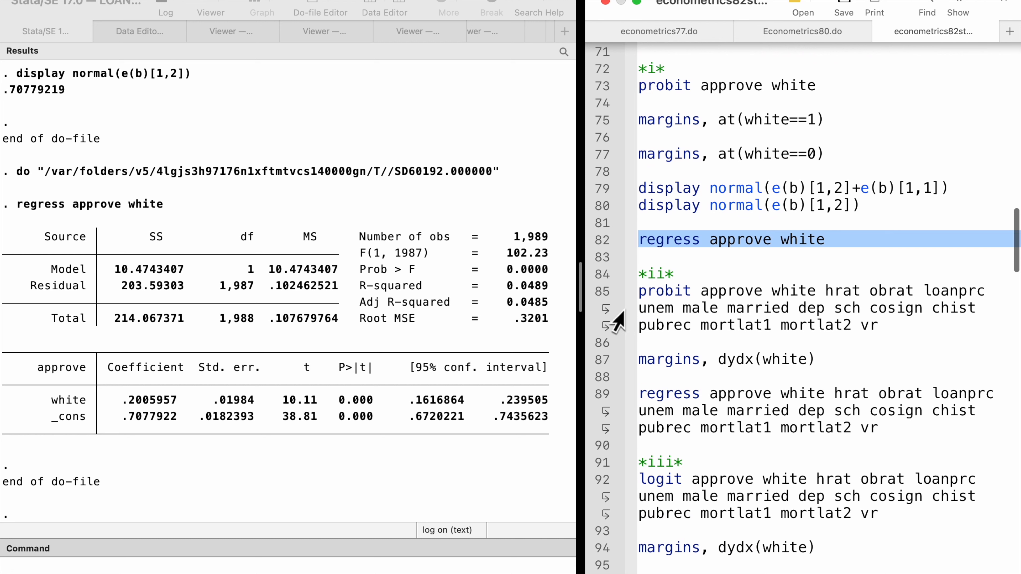
left_click(596, 277)
left_click(604, 298)
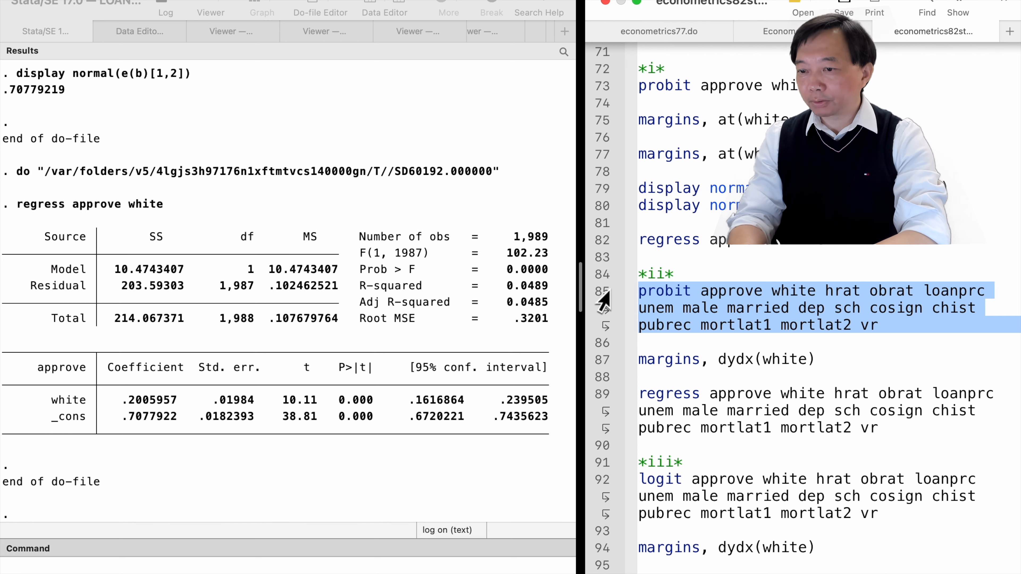
key("super+shift+d")
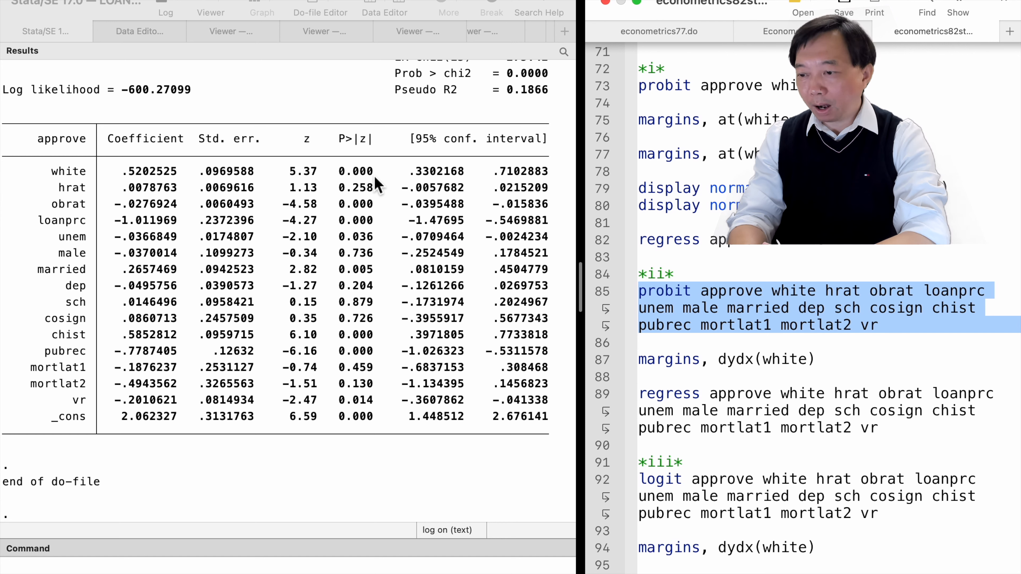
left_click(603, 360)
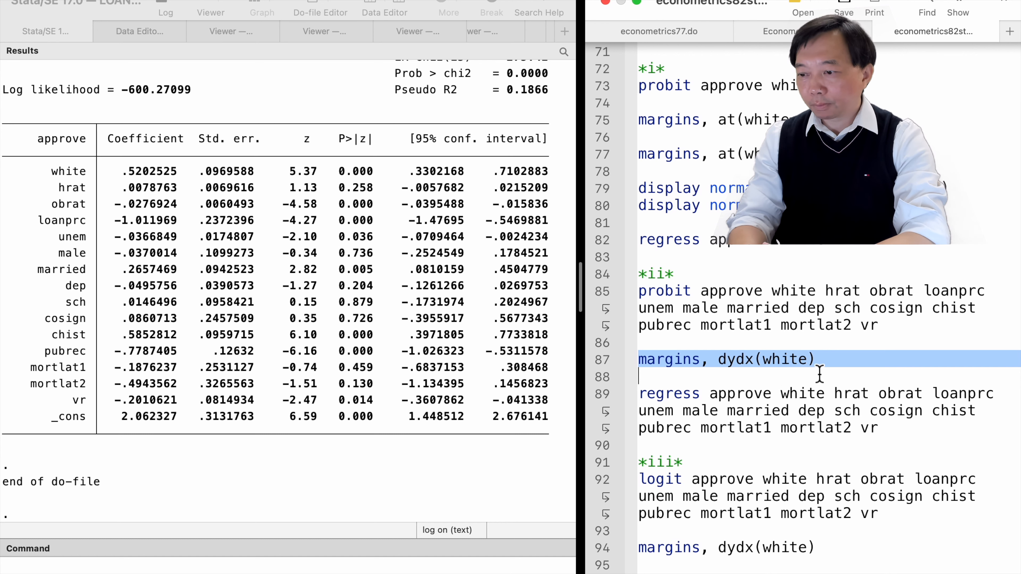
key("super+shift+d")
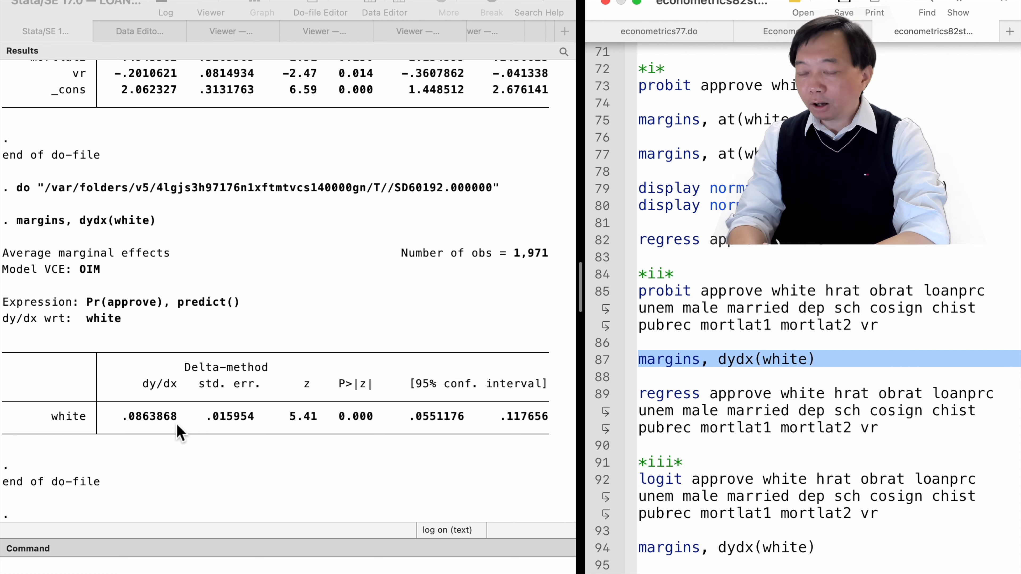
Run the part ii OLS regression of approve on white and the controls hrat through vr
left_click(598, 399)
key("super+shift+d")
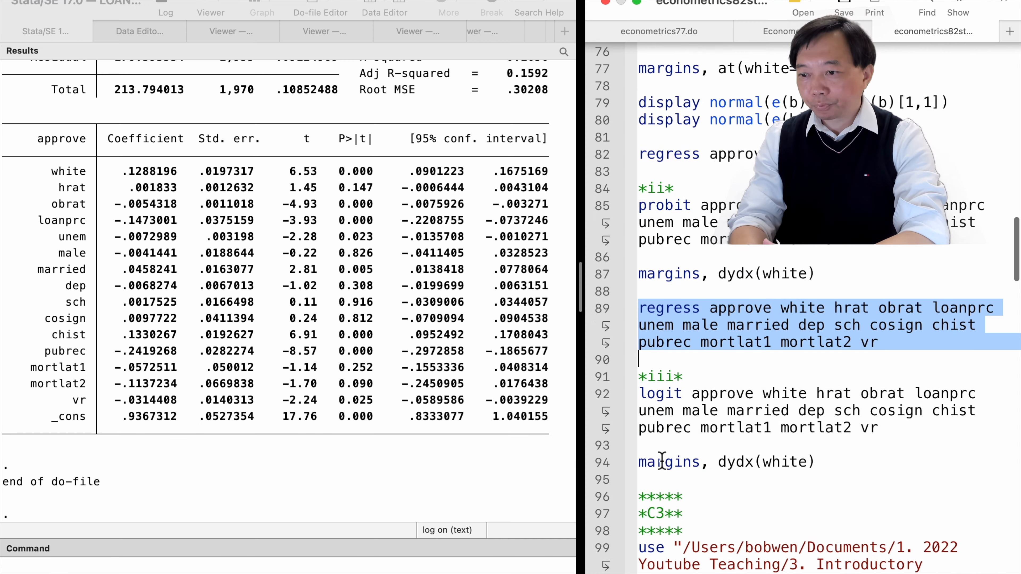
scroll(636, 391, "down", 3)
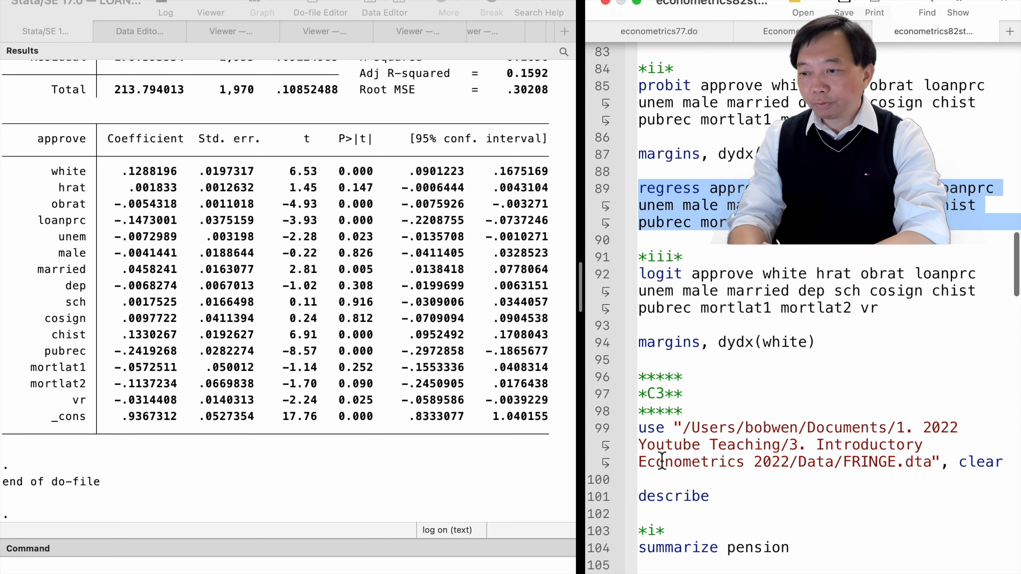
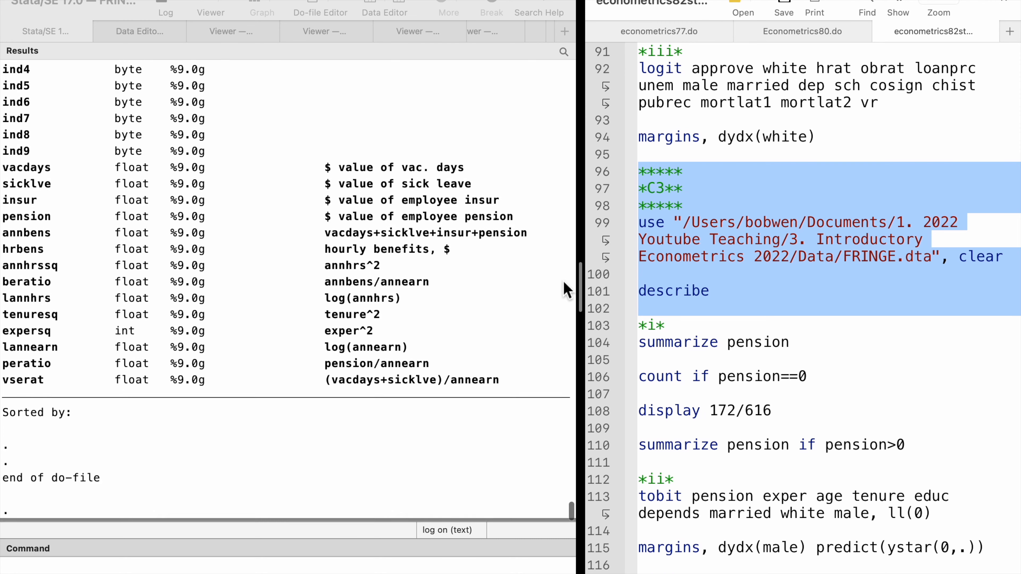
Run summarize pension on the FRINGE data for part i of exercise C3
left_click(599, 327)
left_click(598, 343)
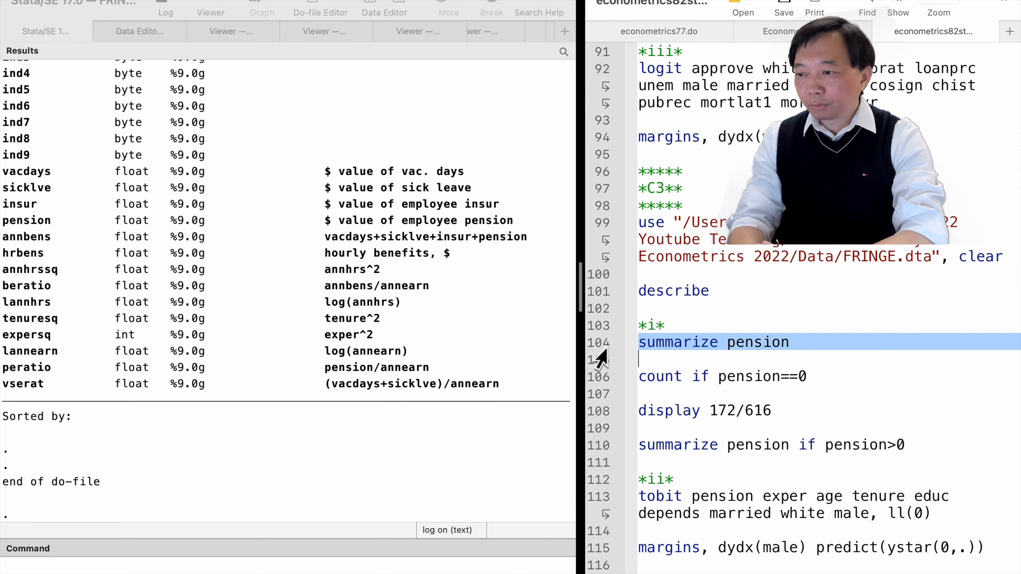
key("super+shift+d")
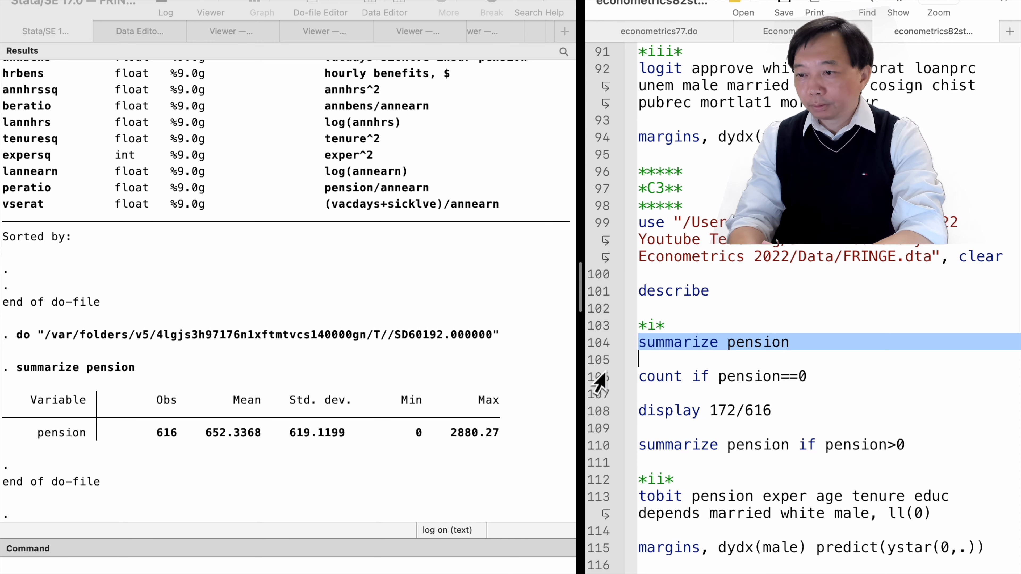
Run count if pension==0 on the FRINGE data and compute the zero-pension share with display 172/616
left_click(598, 380)
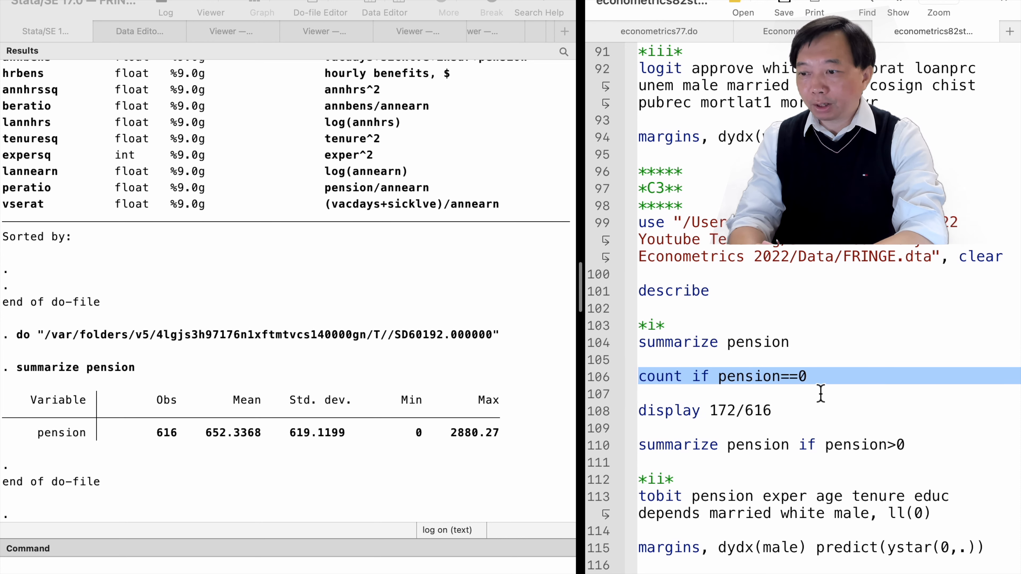
key("super+shift+d")
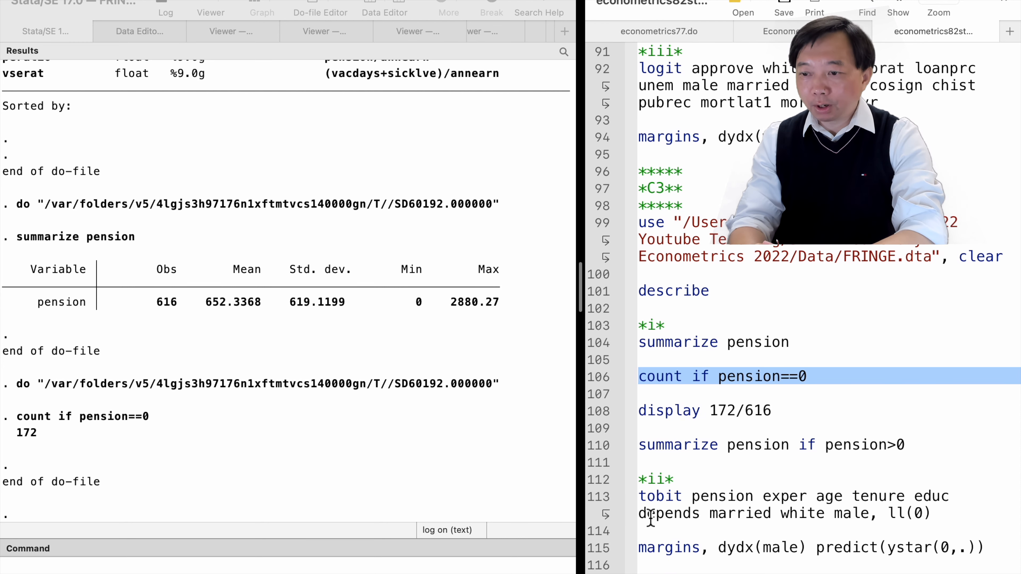
left_click(597, 410)
key("super+shift+d")
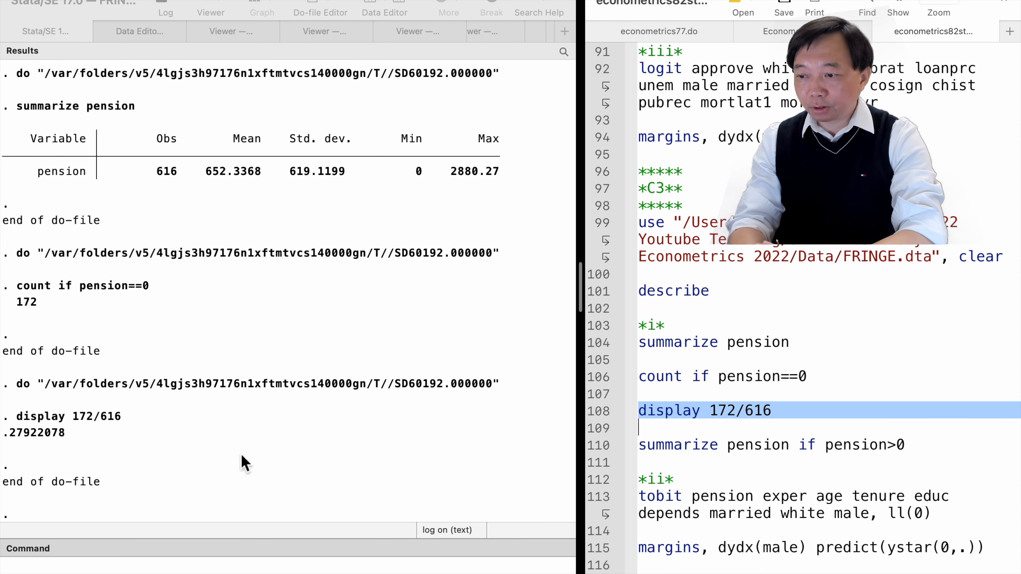
Run summarize pension if pension>0 to describe the positive pension benefits
left_click(600, 446)
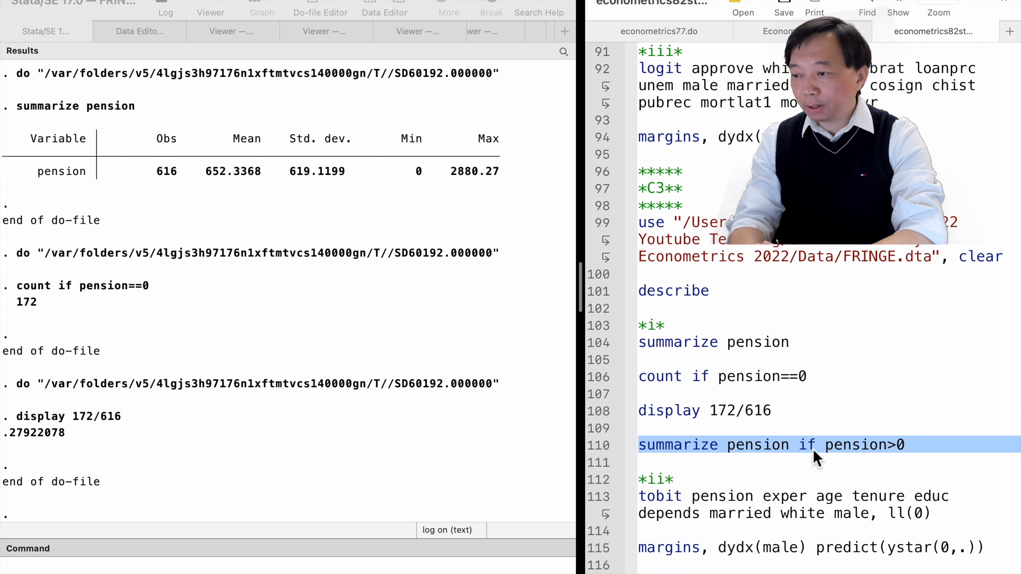
key("super+shift+d")
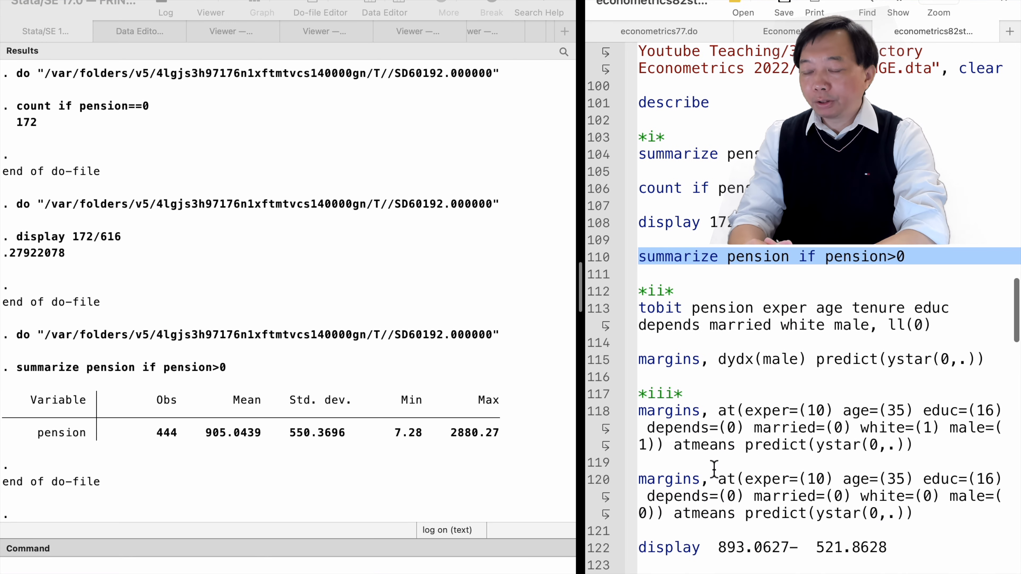
Run the part ii tobit of pension on exper through male with ll(0), and compute margins, dydx(male) predict(ystar(0,.))
left_click(603, 298)
left_click(607, 331)
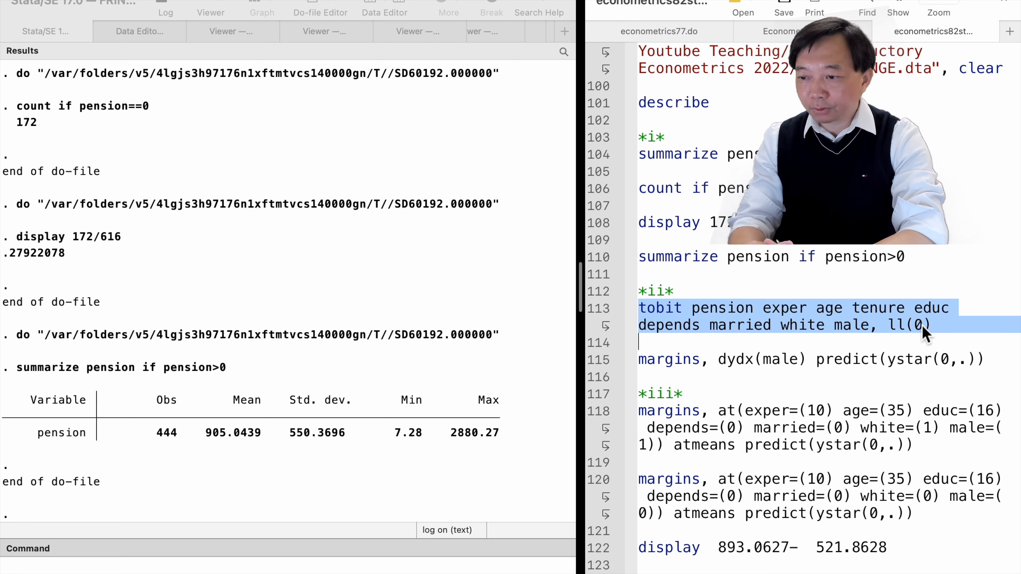
key("super+shift+d")
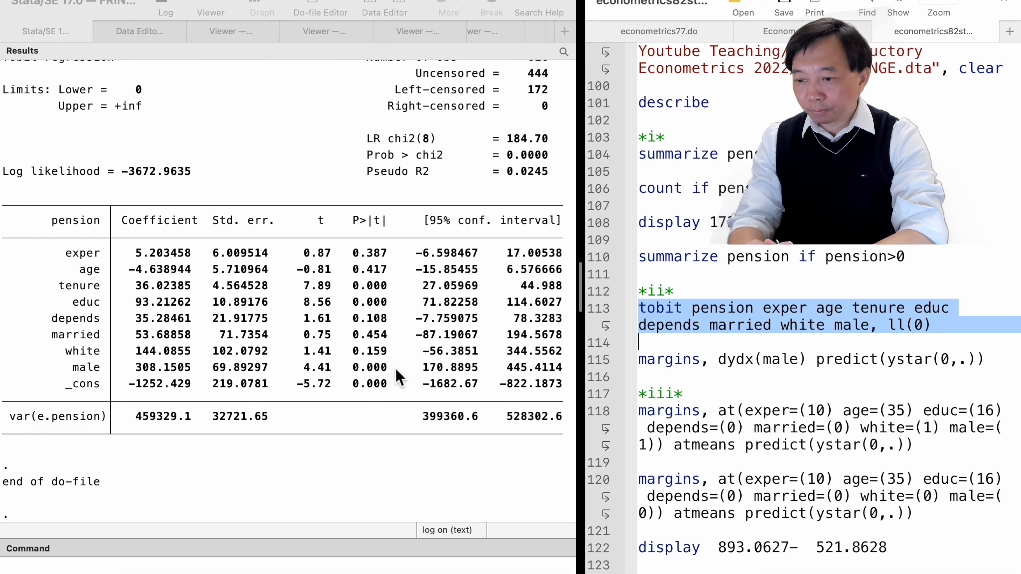
left_click(600, 361)
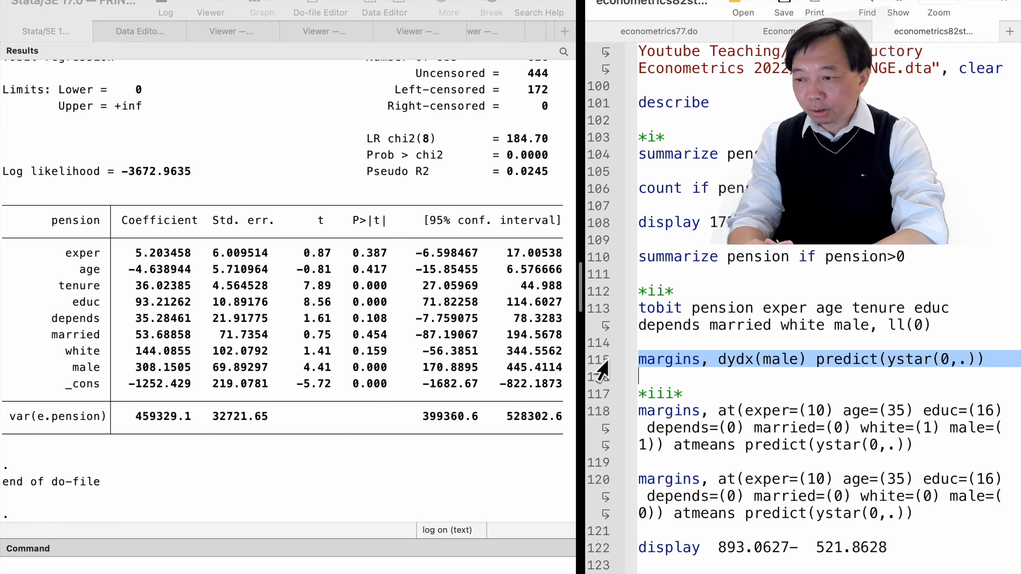
key("super+shift+d")
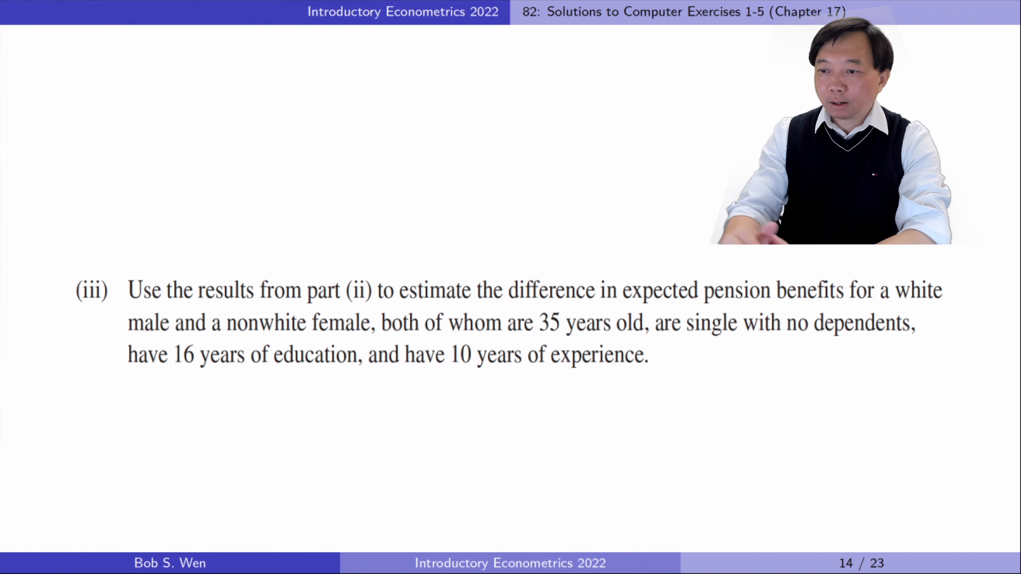
key("Right")
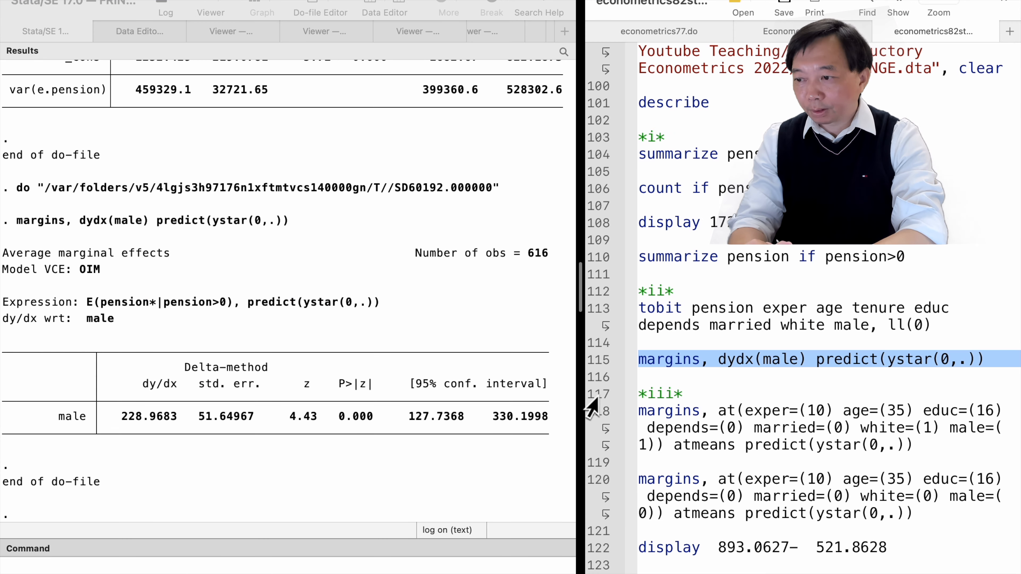
Run the two part iii margins commands at exper 10, age 35, educ 16, depends 0 and married 0, for a white male and a nonwhite female
left_click(602, 397)
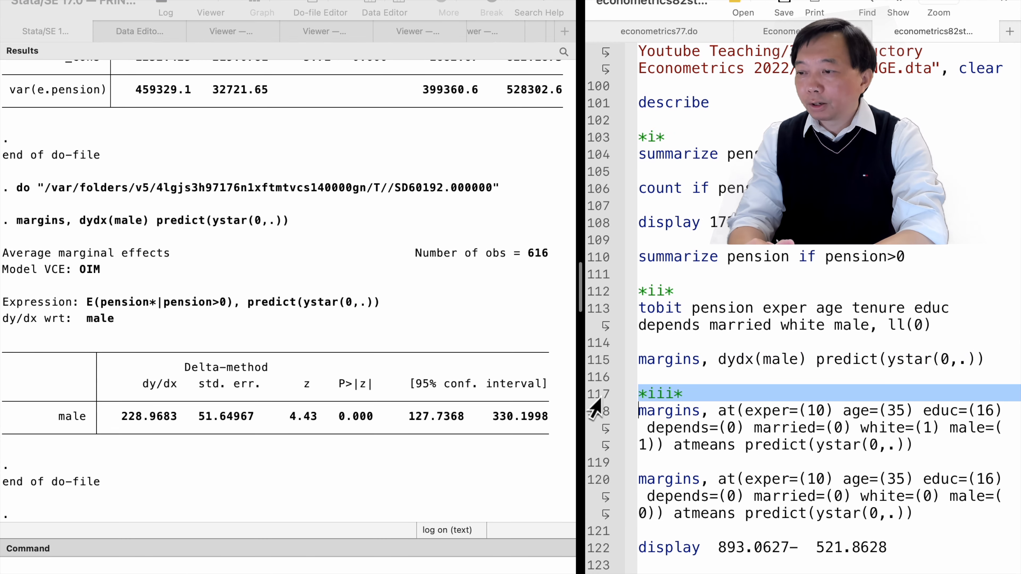
left_click(612, 415)
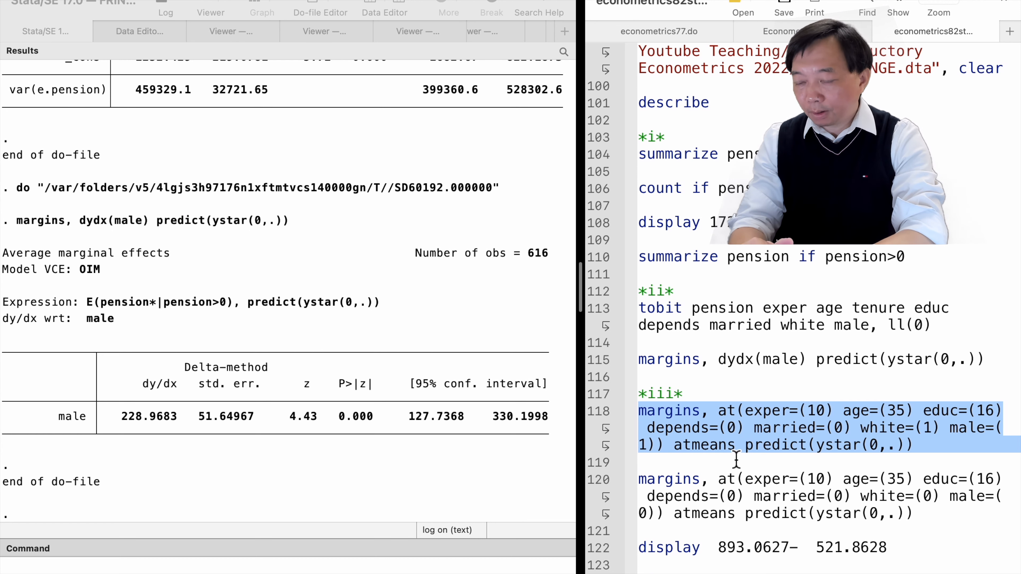
key("super+shift+d")
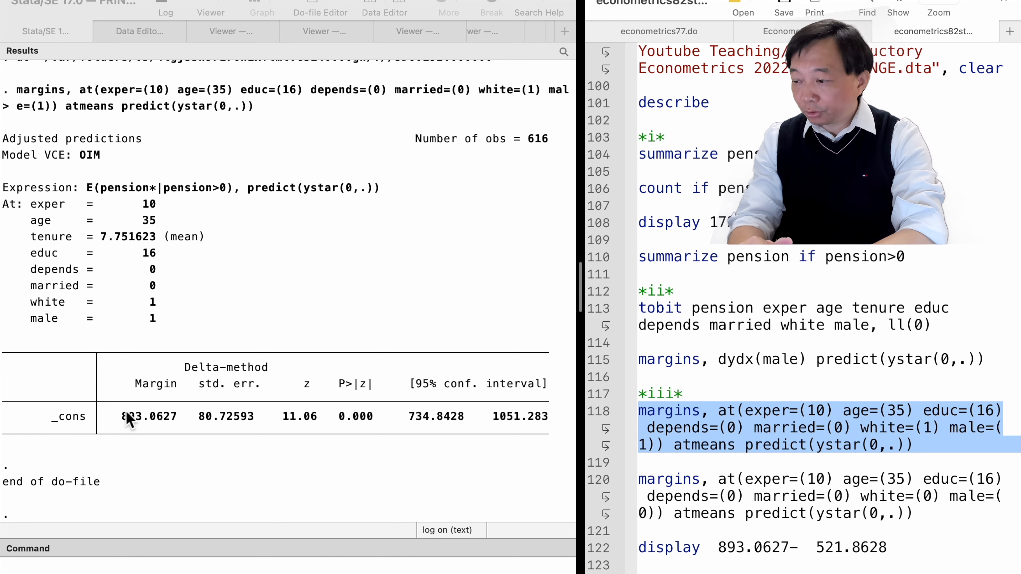
left_click(590, 486)
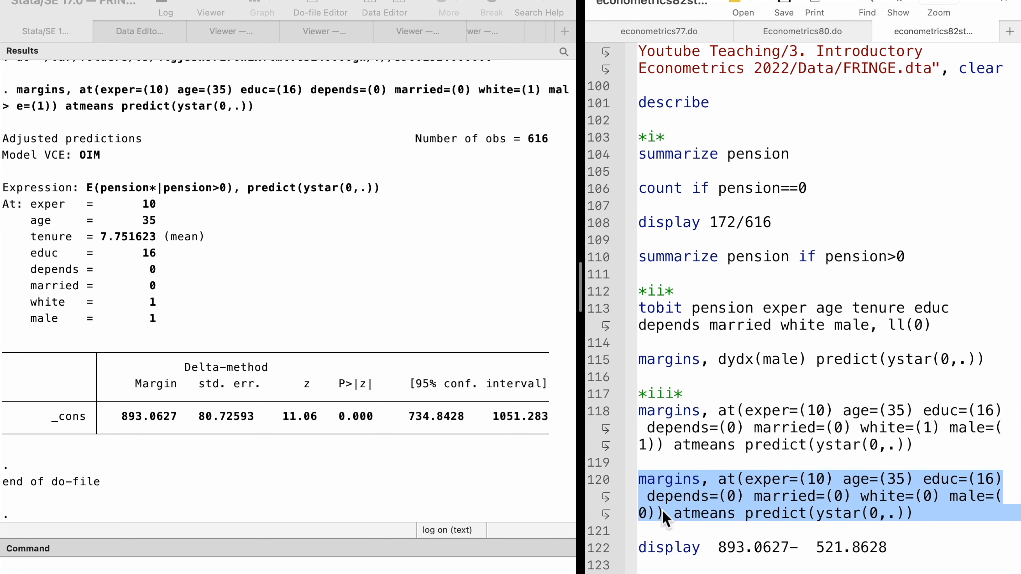
key("super+shift+d")
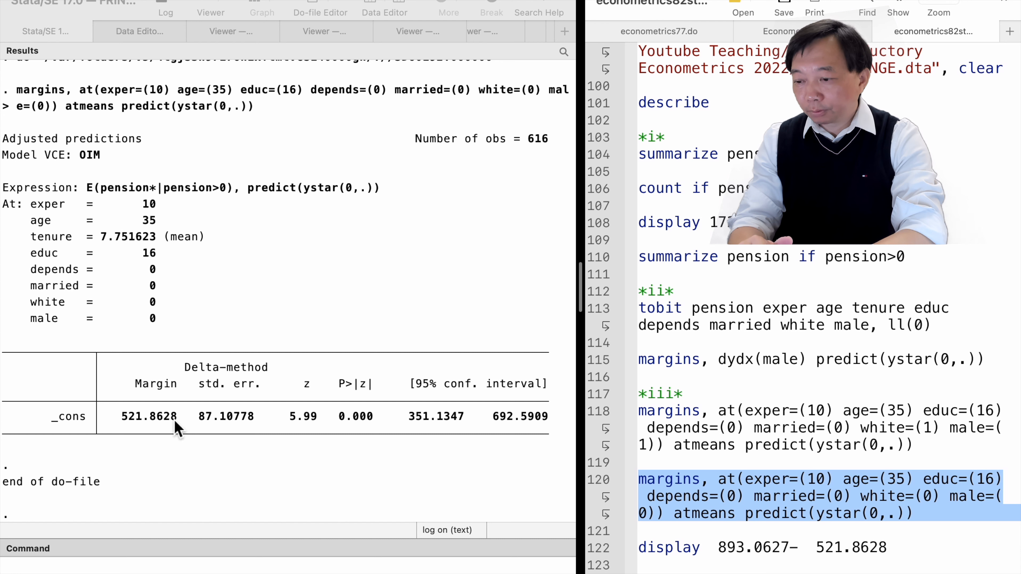
Compute the difference in expected pension benefits with display 893.0627- 521.8628
left_click(597, 551)
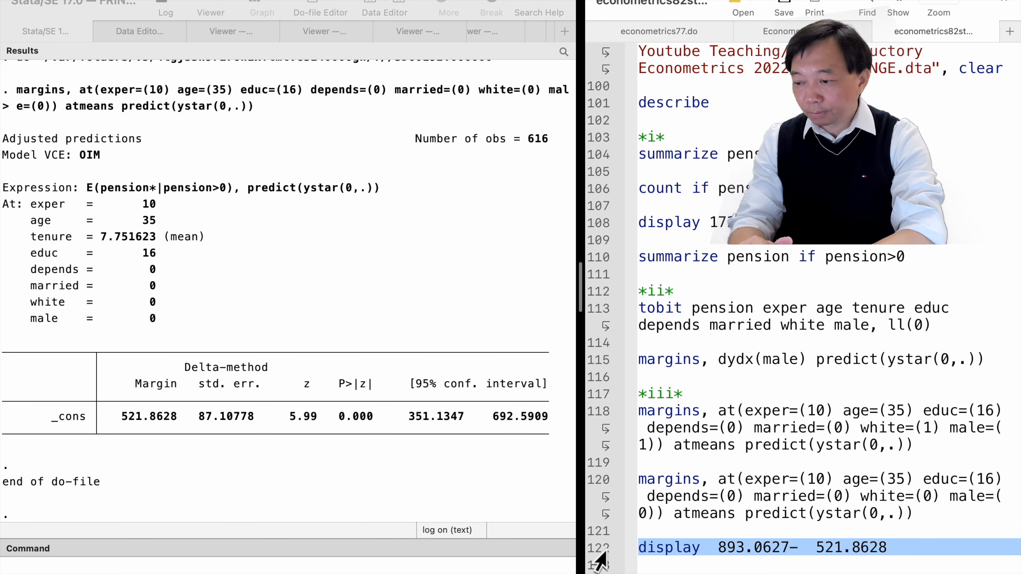
scroll(463, 395, "up", 5)
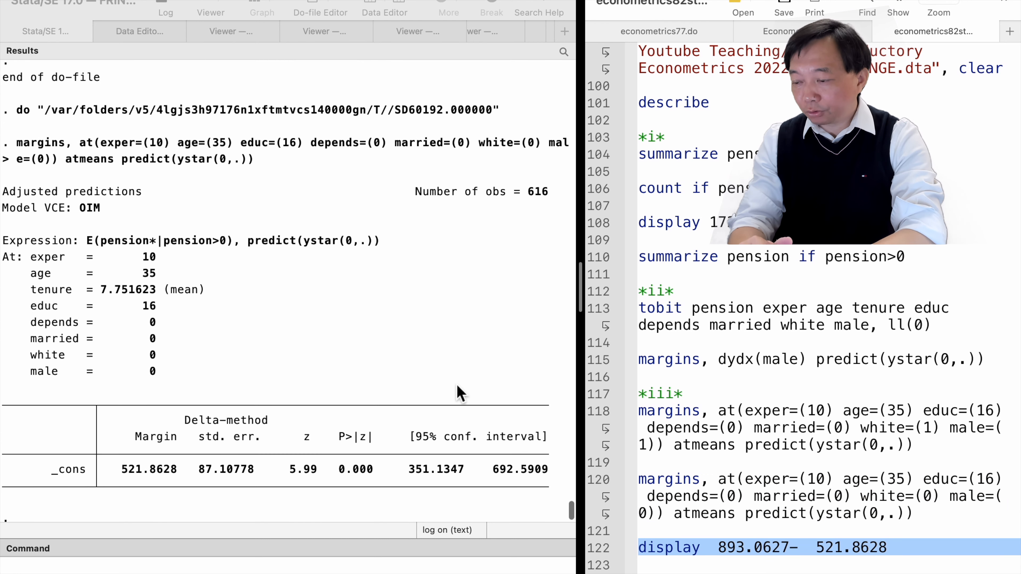
scroll(464, 395, "down", 4)
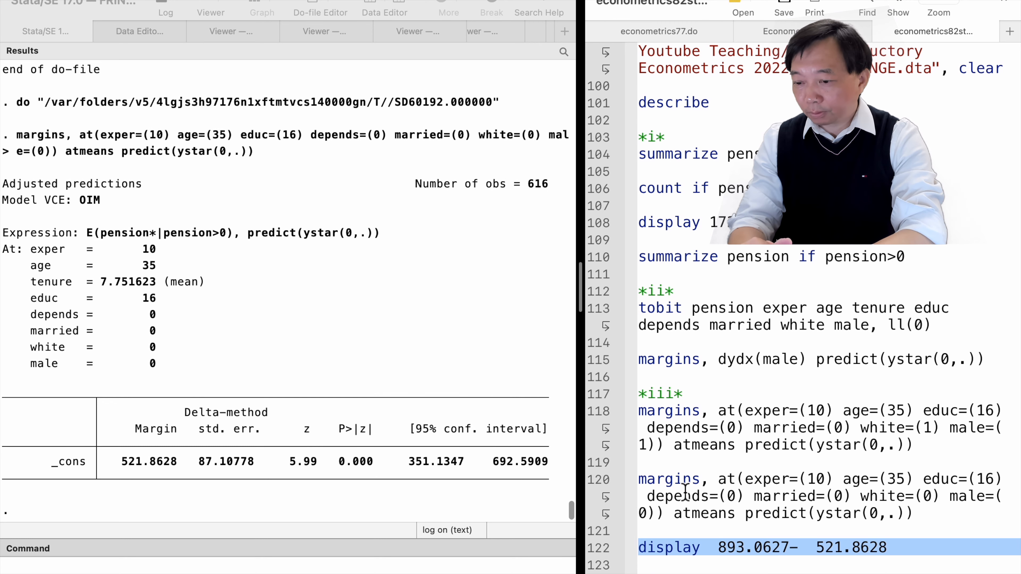
key("super+shift+d")
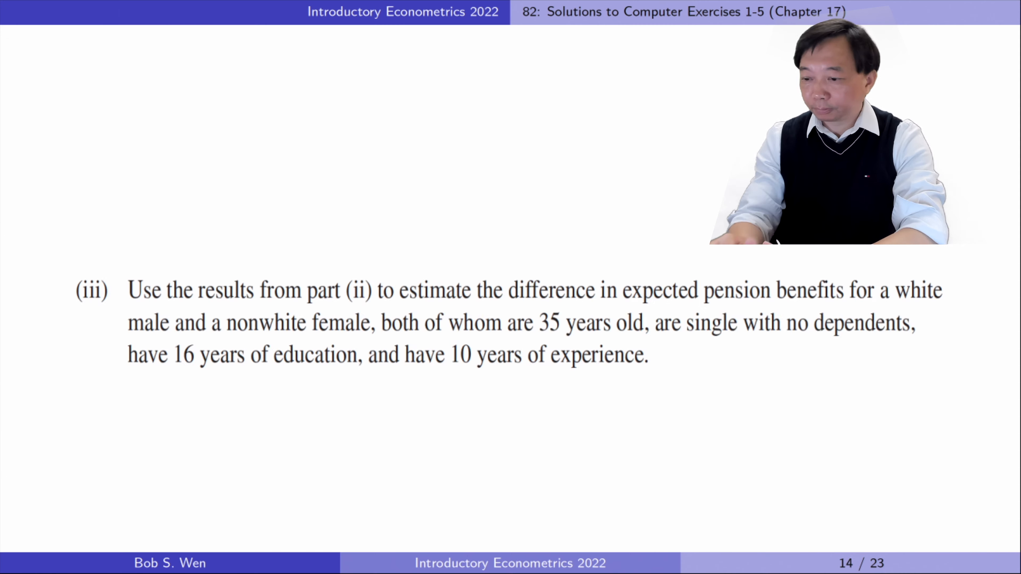
key("Right")
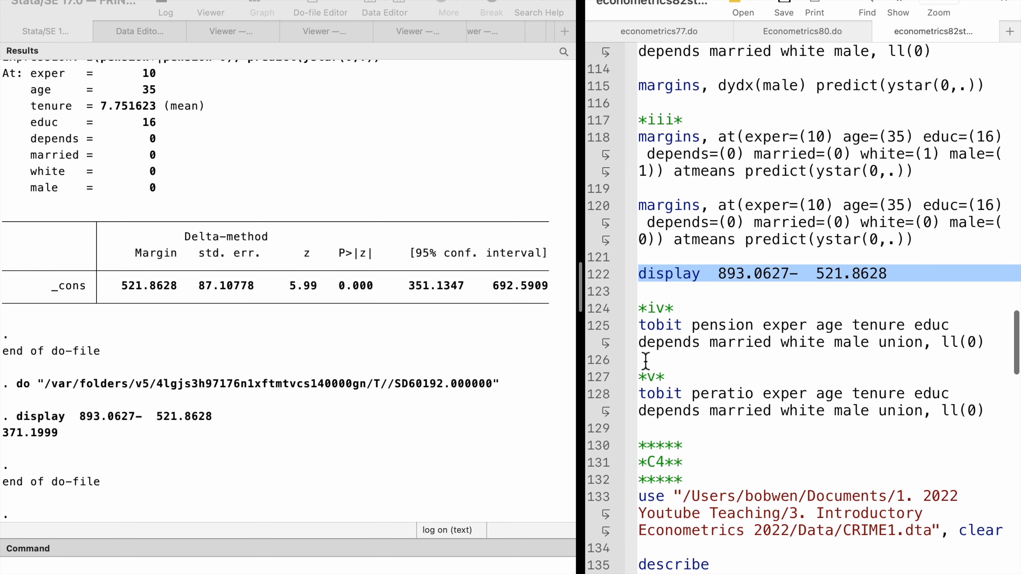
Run the part iv tobit of pension with union added to the explanatory variables and ll(0)
left_click(599, 309)
left_click(601, 332)
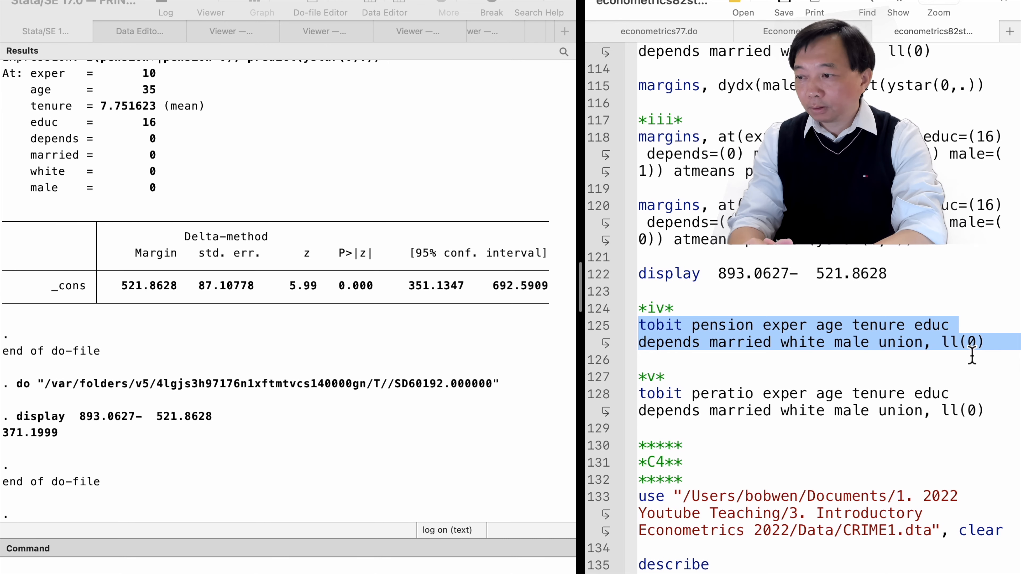
key("super+shift+d")
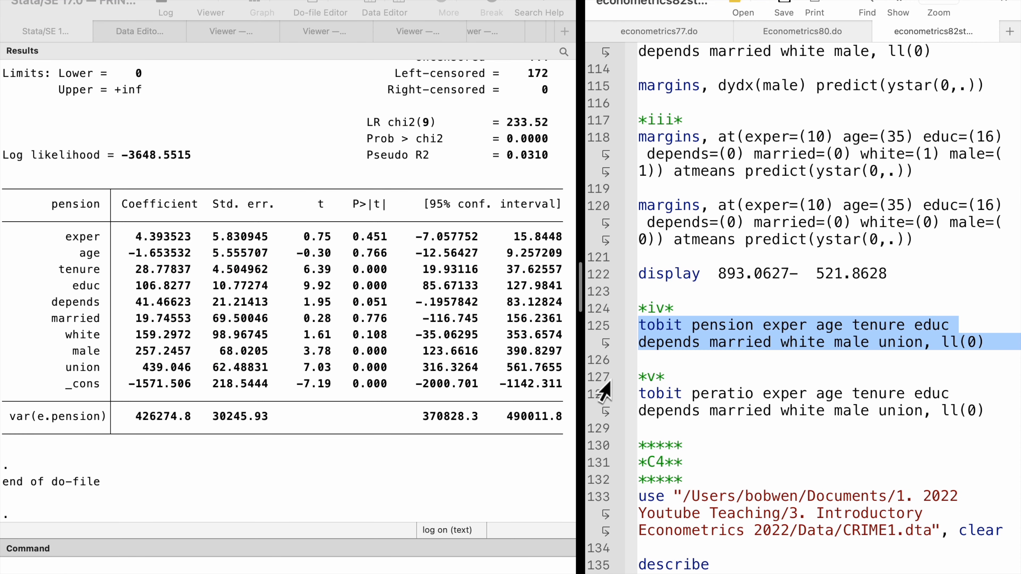
Run the part v tobit of peratio on exper through male and union, with ll(0)
left_click(602, 382)
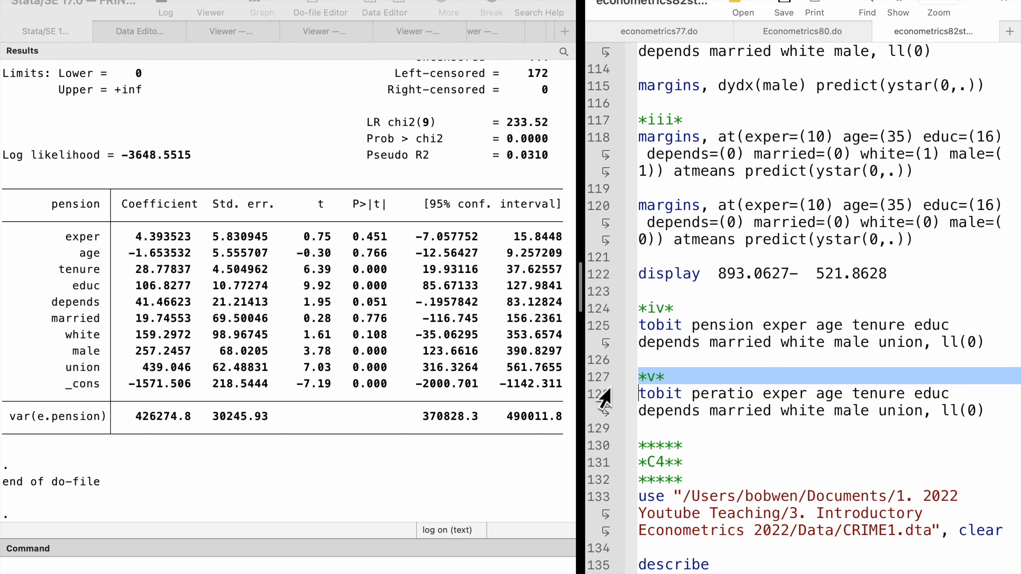
left_click(607, 412)
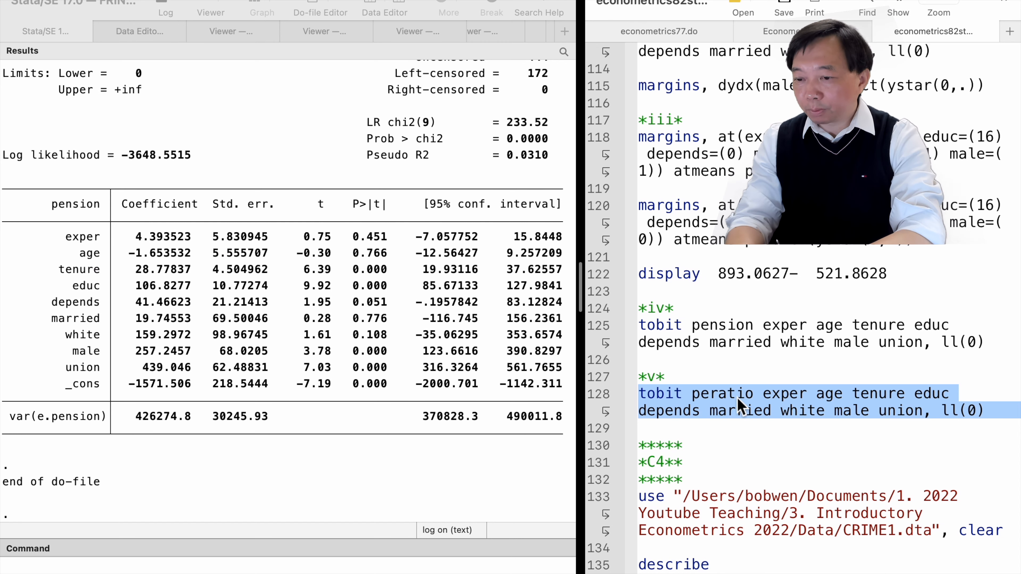
key("super+shift+d")
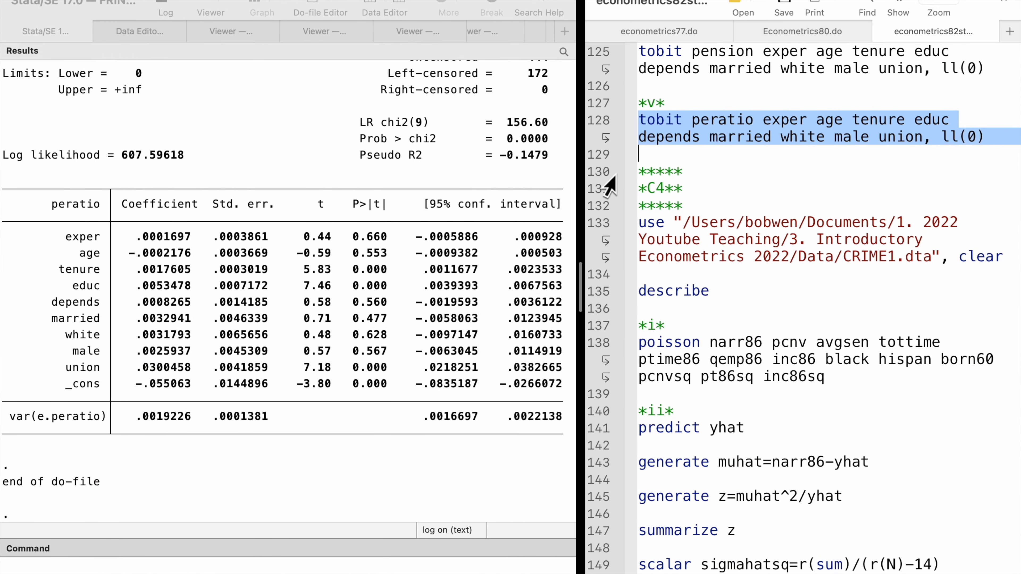
Load CRIME1.dta for exercise C4, clearing the current data, and describe its variables
left_click(597, 174)
left_click_drag(596, 175, 588, 288)
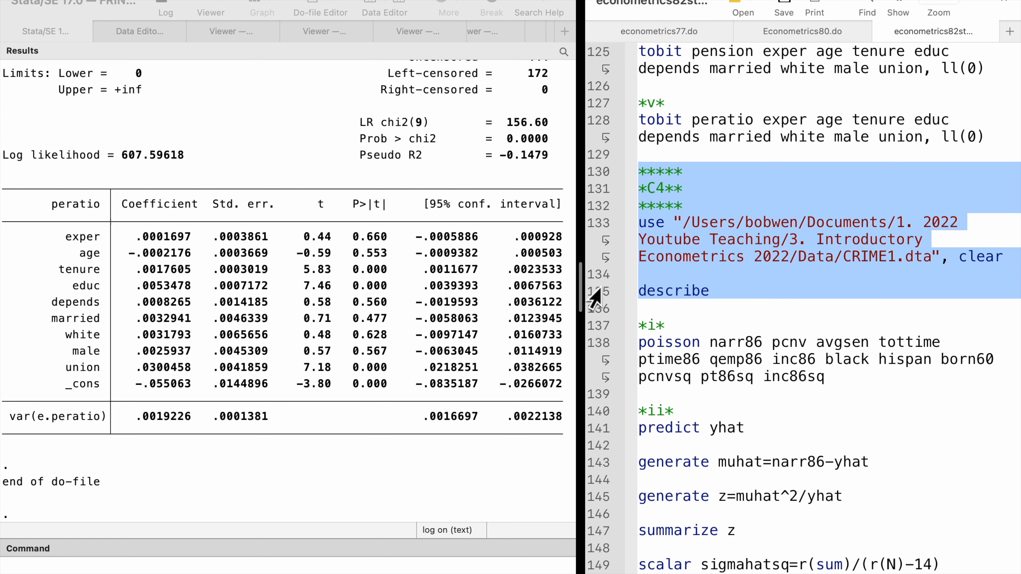
key("super+shift+d")
Run the part i Poisson regression of narr86 on pcnv through born60 plus pcnvsq, pt86sq and inc86sq
left_click_drag(598, 338, 603, 353)
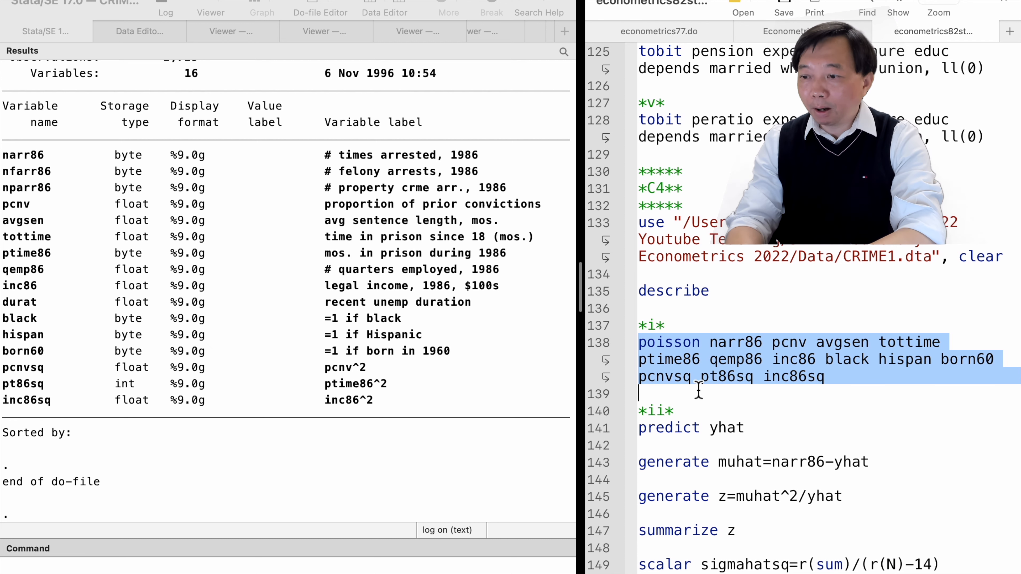
key("super+shift+d")
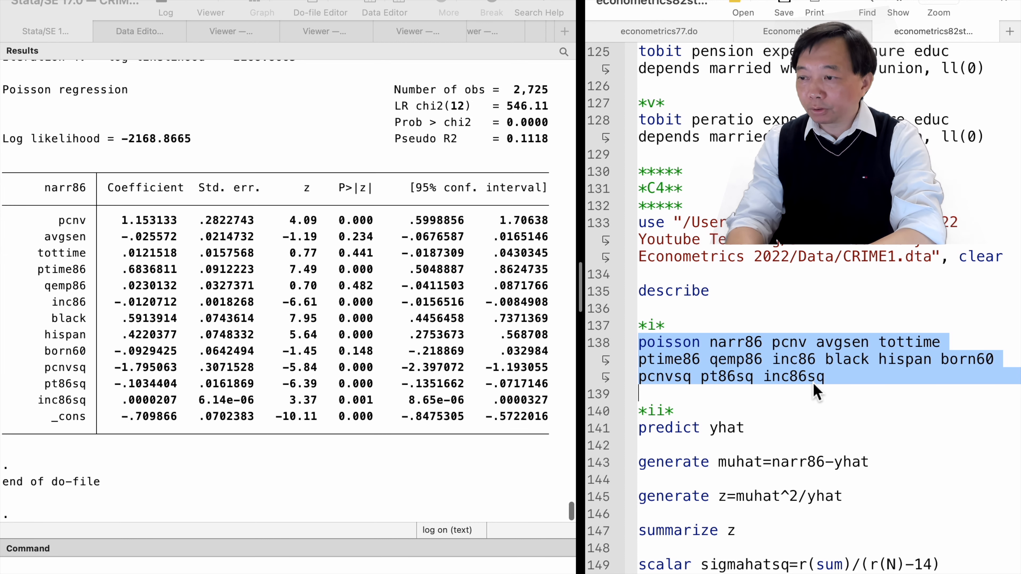
scroll(447, 324, "up", 5)
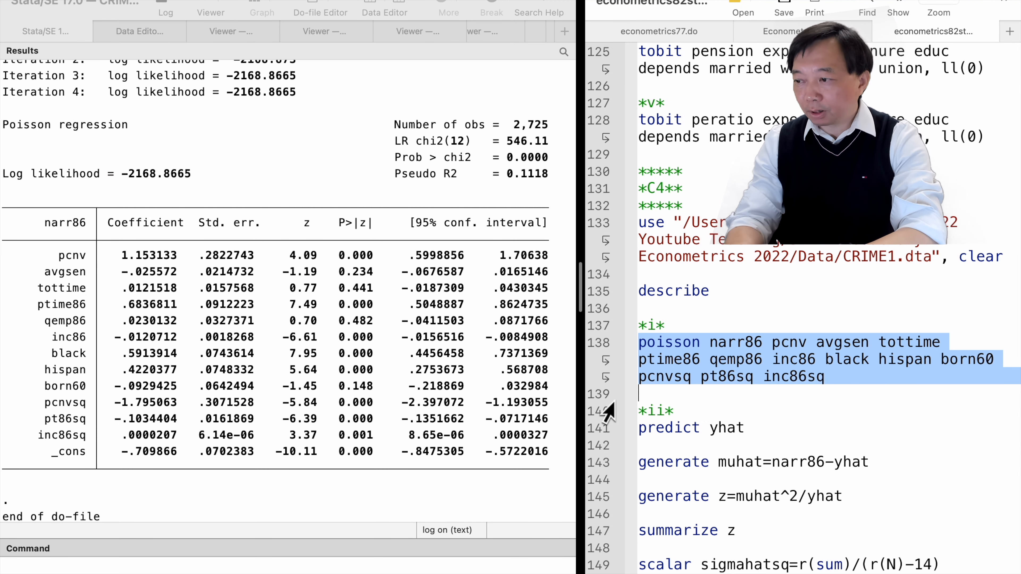
Run predict yhat for part ii of C4 to store the fitted values of the Poisson model
left_click(601, 410)
left_click(598, 428)
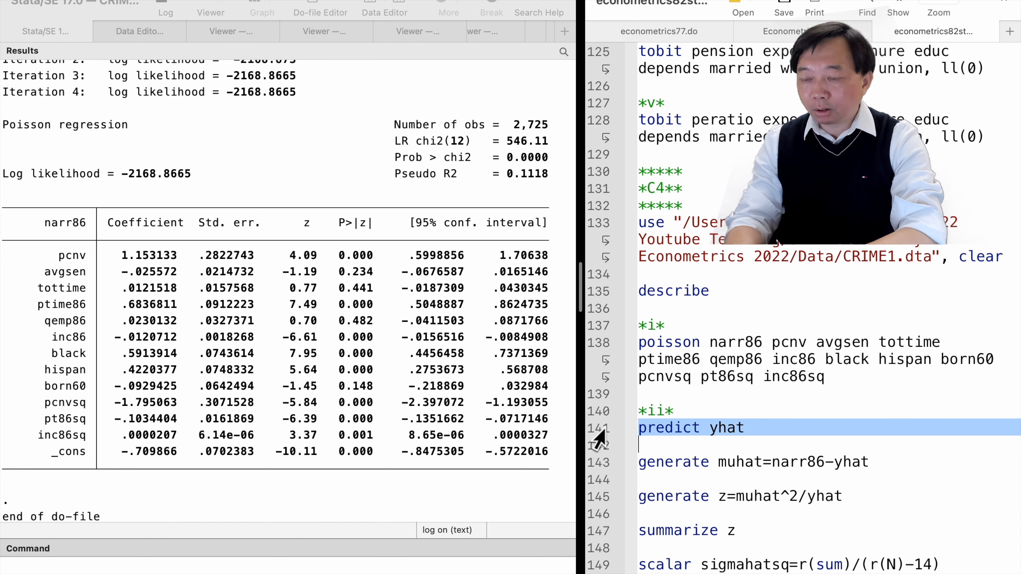
key("super+shift+d")
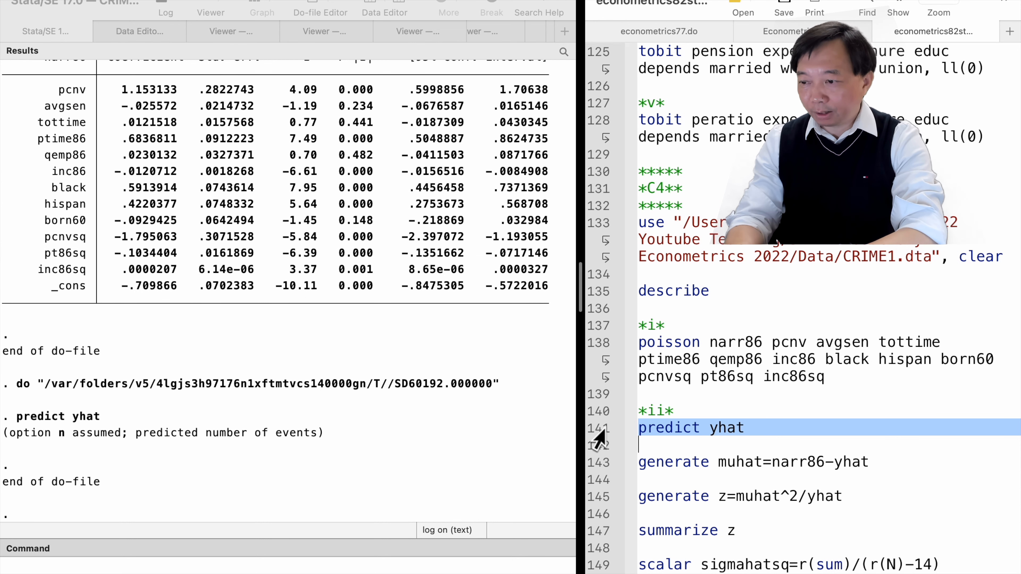
Generate the residuals muhat=narr86-yhat and the scaled squared residuals z=muhat^2/yhat
left_click(598, 464)
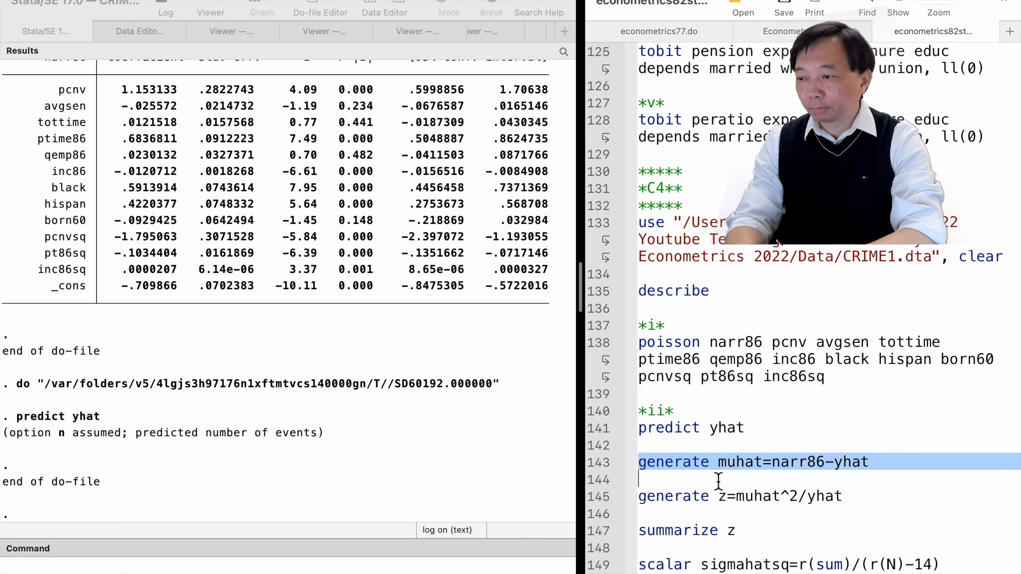
key("super+shift+d")
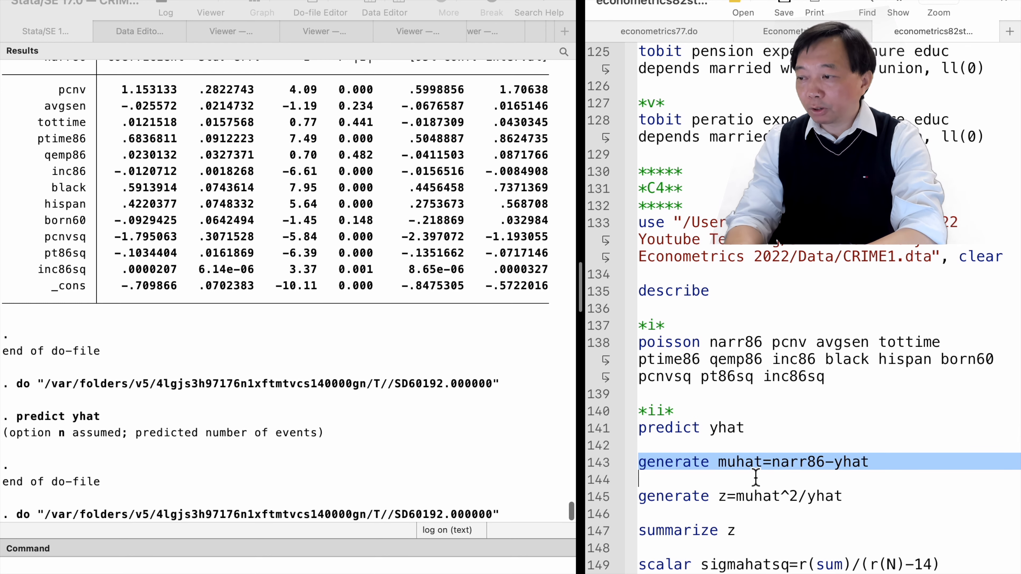
left_click(606, 499)
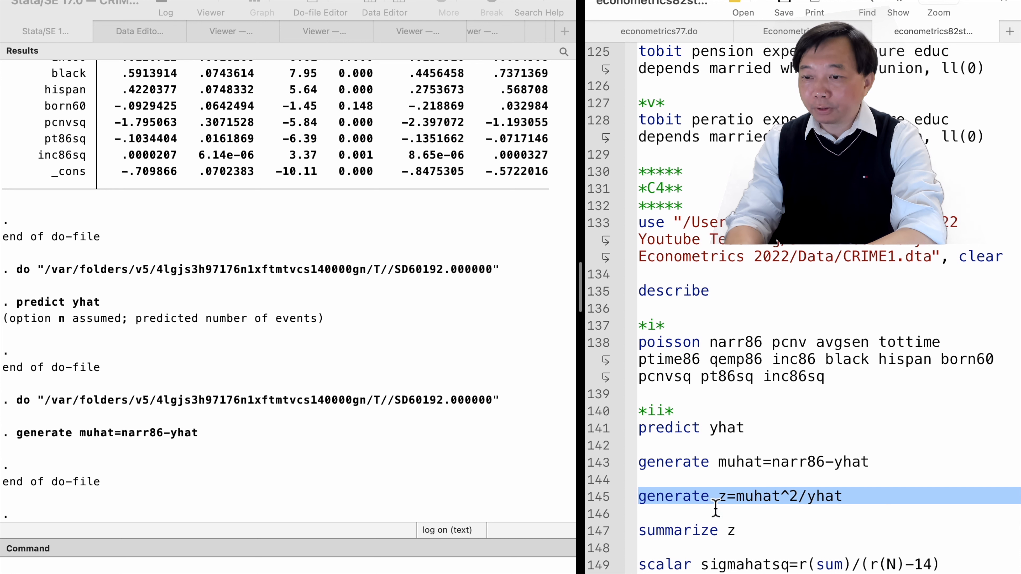
key("super+shift+d")
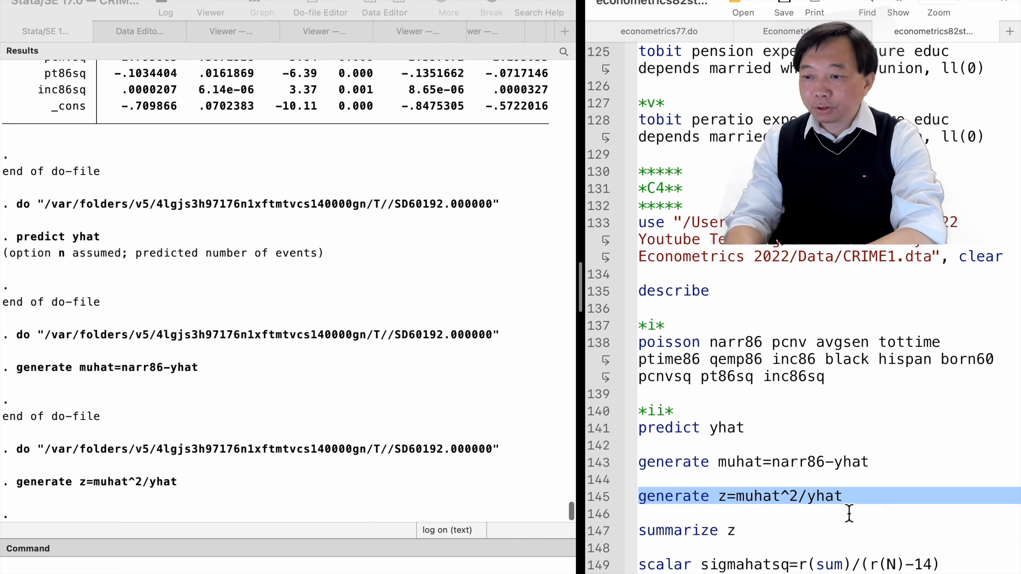
Summarize z, then compute the scalar sigmahatsq=r(sum)/(r(N)-14) from its stored results and display it
left_click(589, 537)
key("super+shift+d")
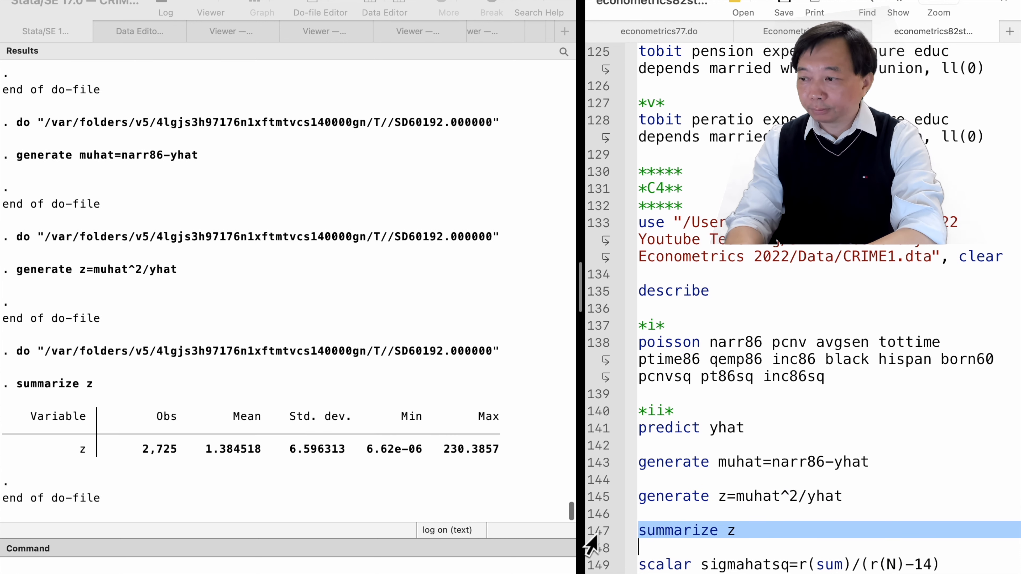
scroll(712, 451, "down", 5)
scroll(713, 455, "down", 3)
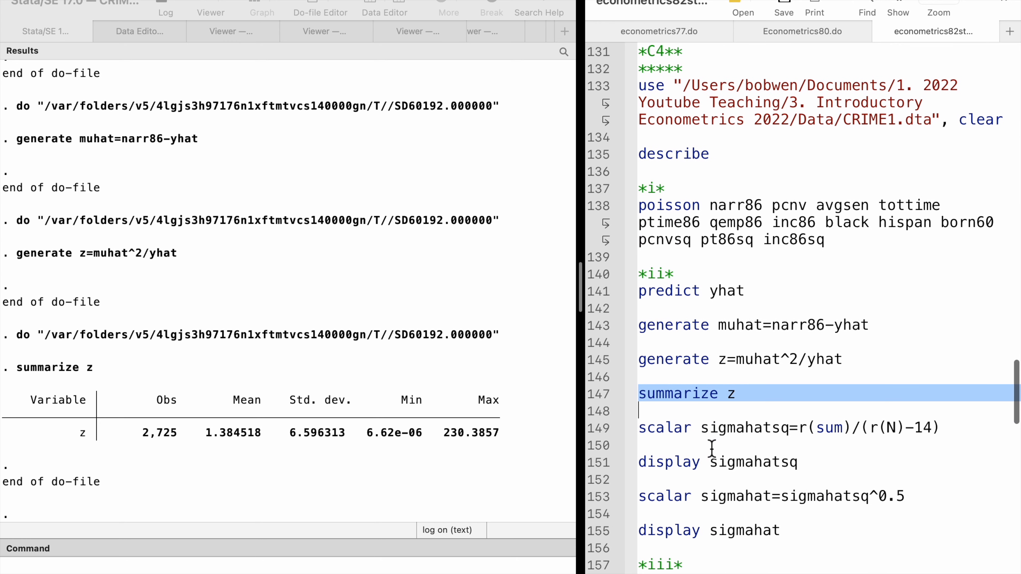
left_click(599, 428)
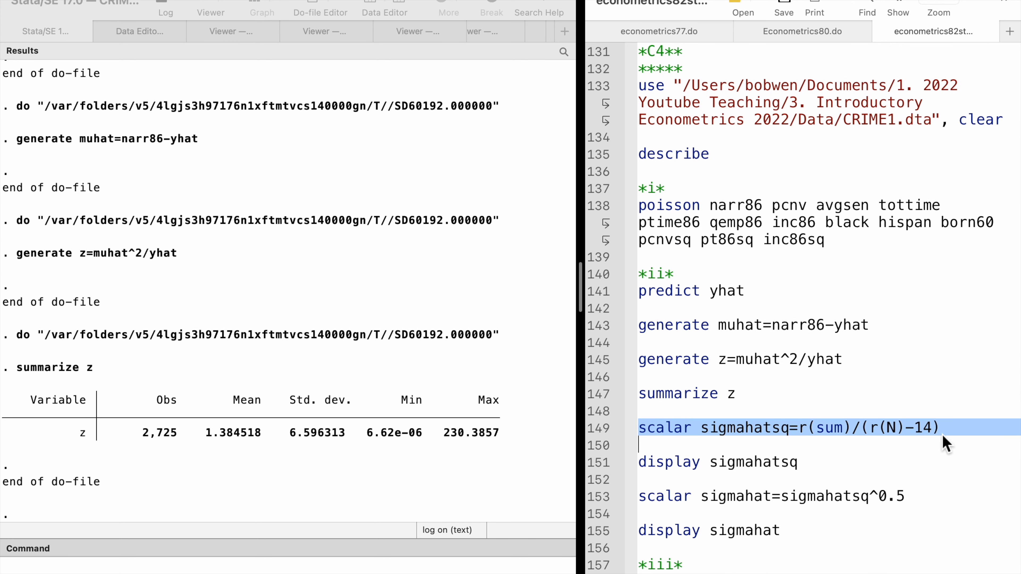
key("super+shift+d")
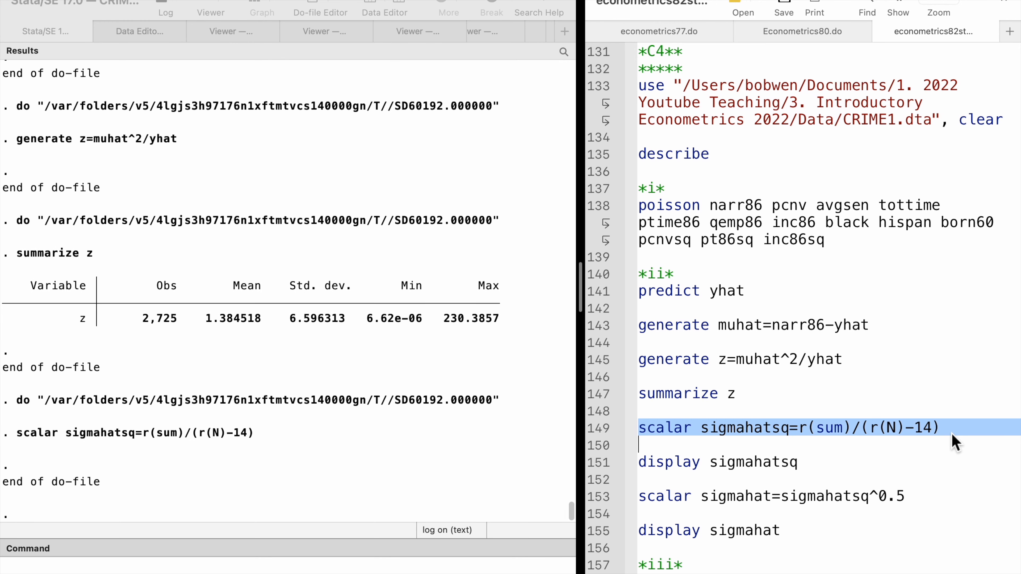
left_click(596, 464)
key("super+shift+d")
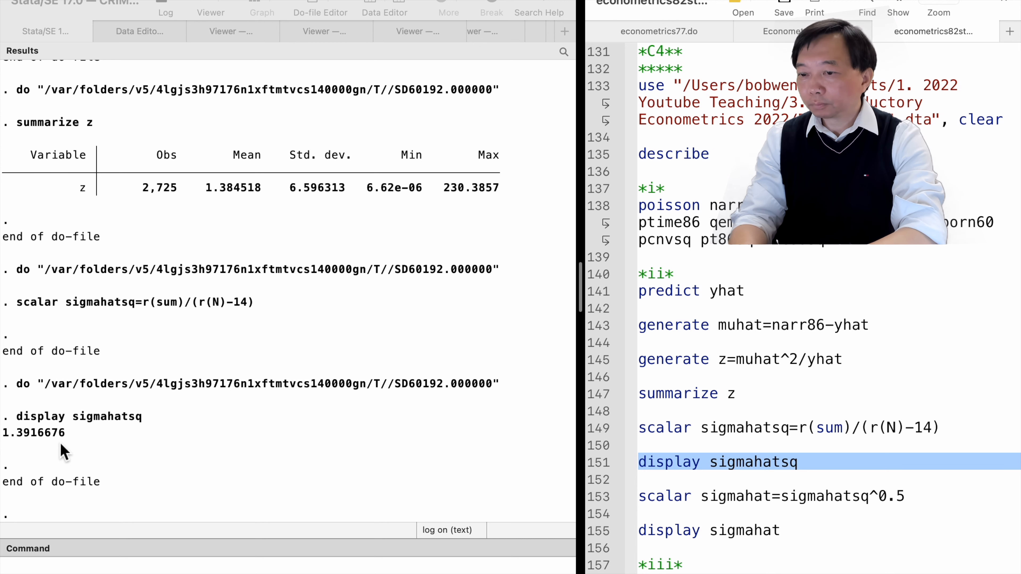
Compute the scalar sigmahat=sigmahatsq^0.5 and display it
left_click(599, 498)
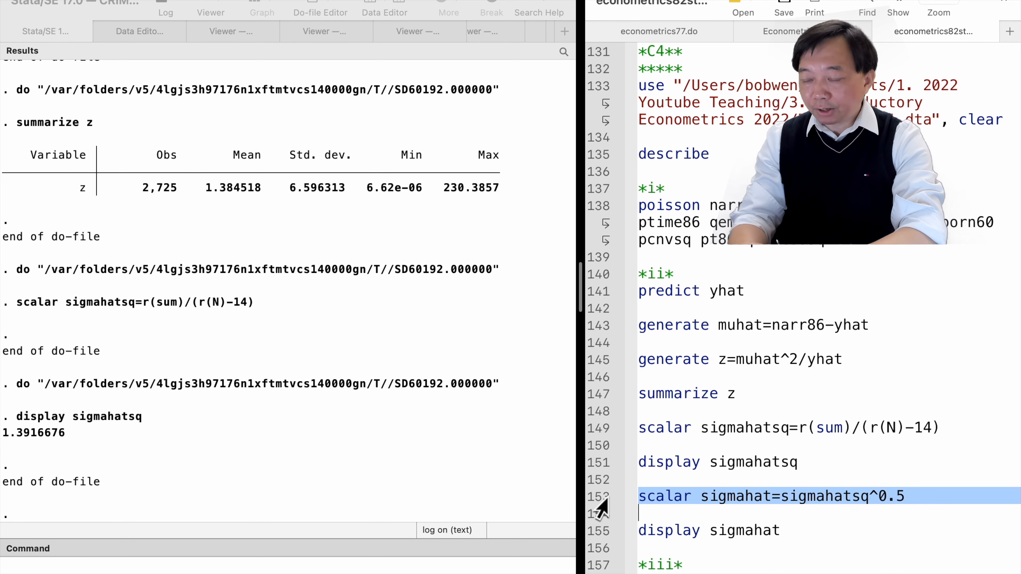
key("super+shift+d")
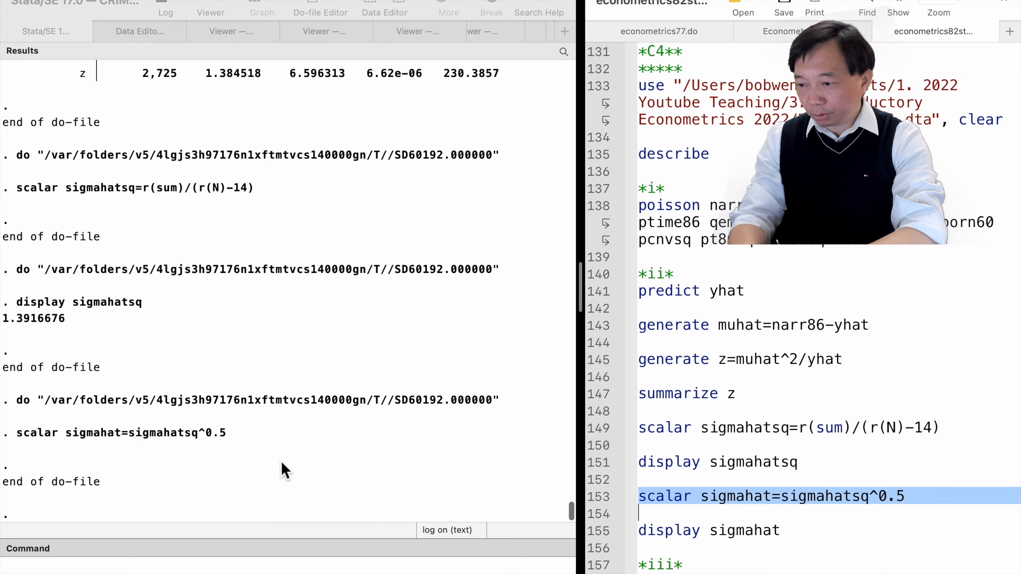
left_click(597, 533)
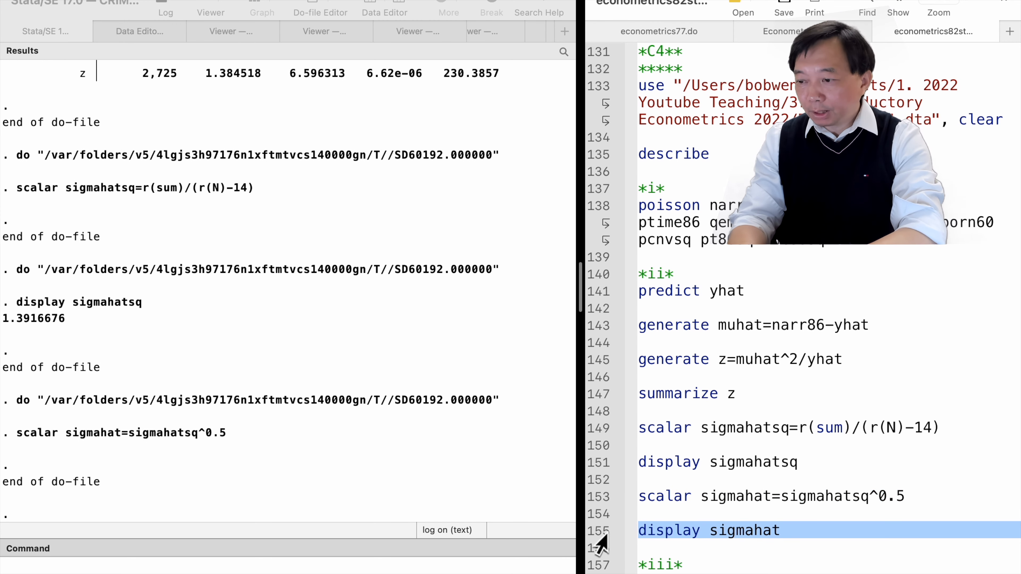
key("super+shift+d")
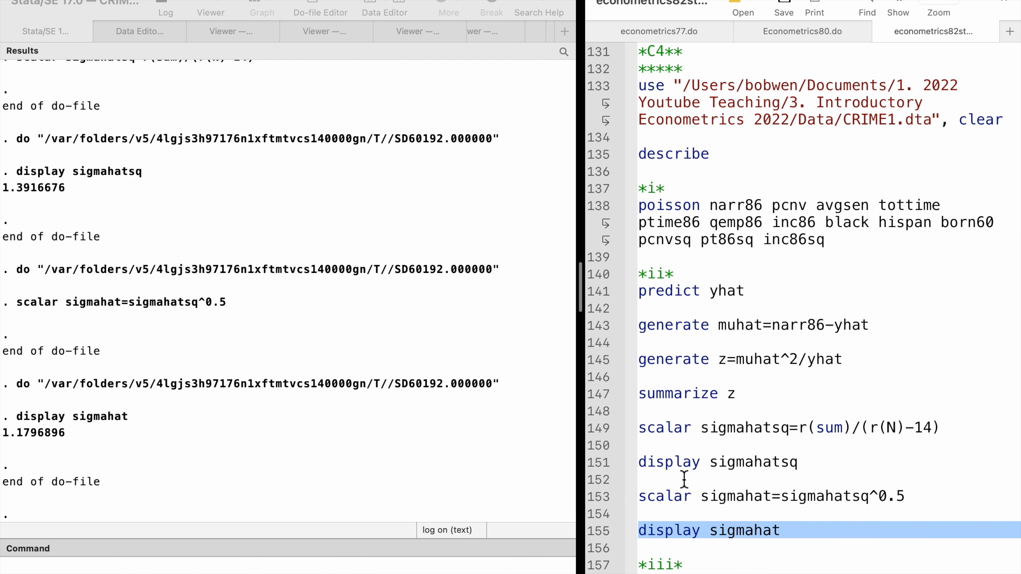
For part iii of C4, store the restricted log likelihood as the scalar ll_r=-2248.76
scroll(694, 480, "down", 10)
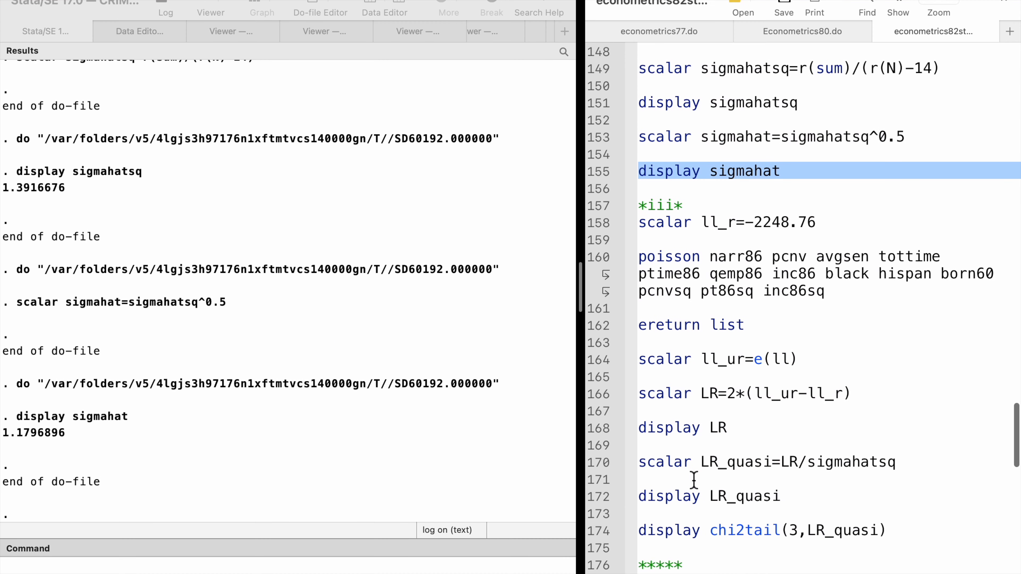
left_click(605, 207)
left_click(601, 225)
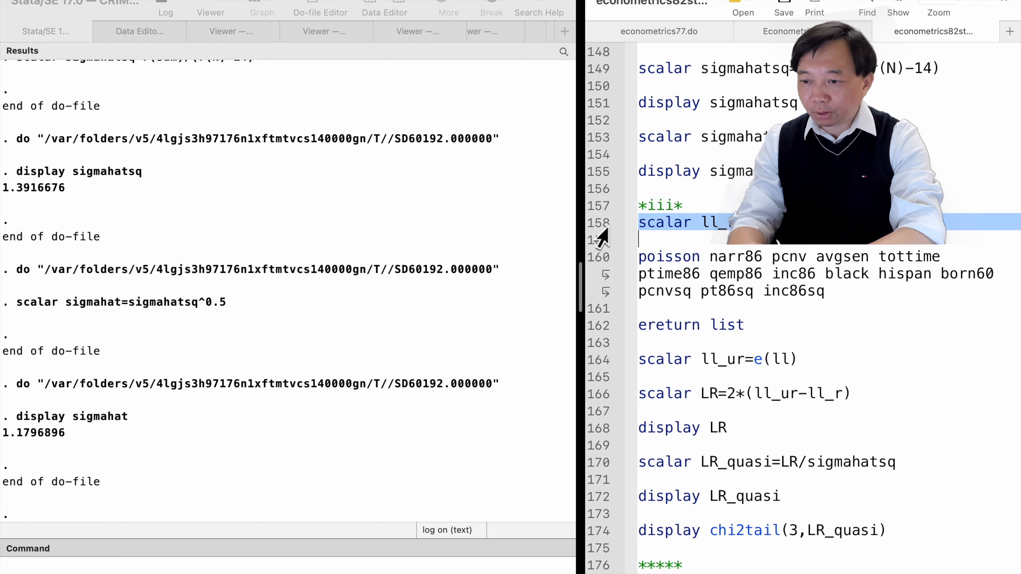
key("super+shift+d")
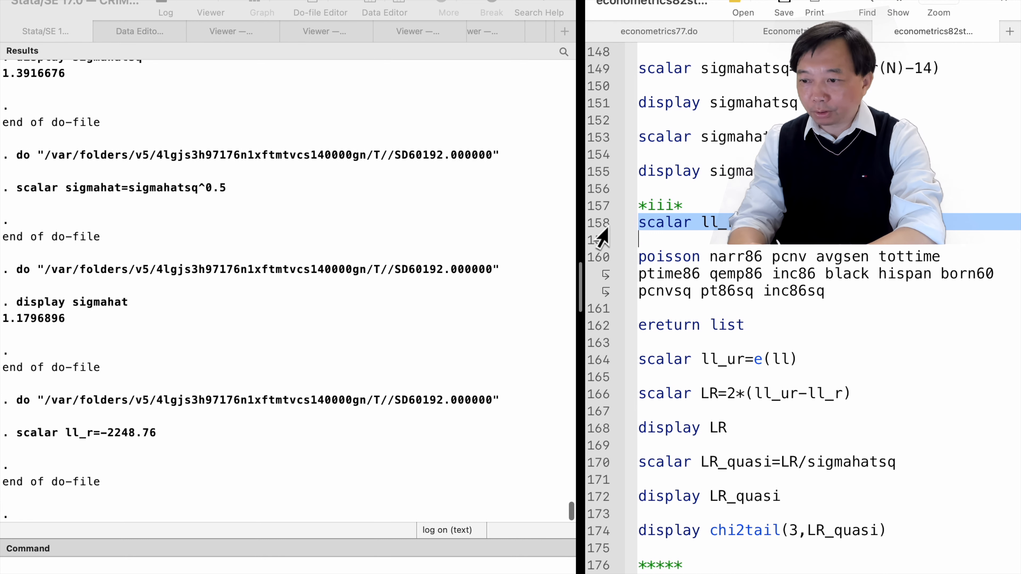
Rerun the part iii Poisson regression of narr86 with the squared terms and list its stored estimation results, reviewing the scalars
left_click(595, 257)
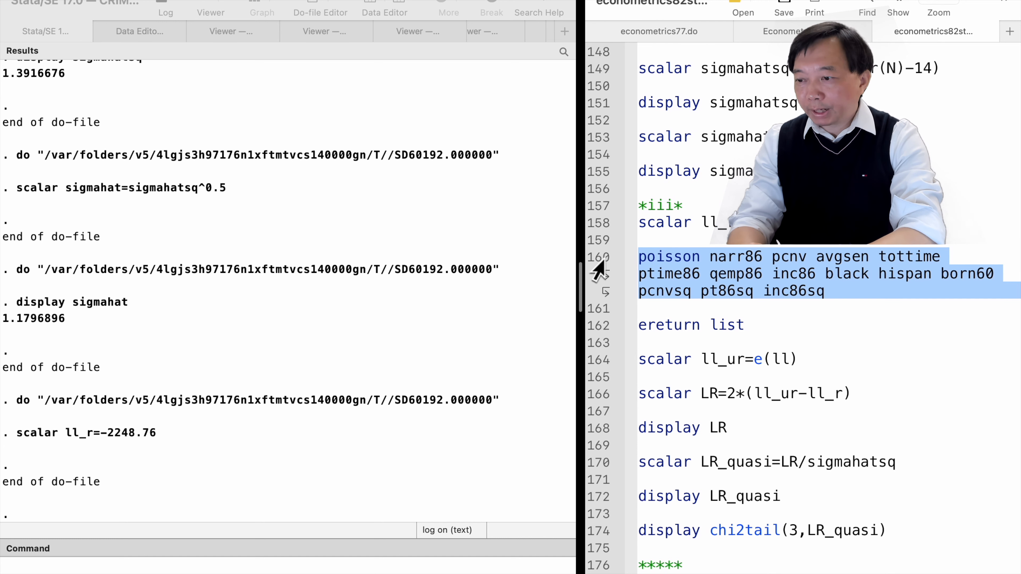
key("super+shift+d")
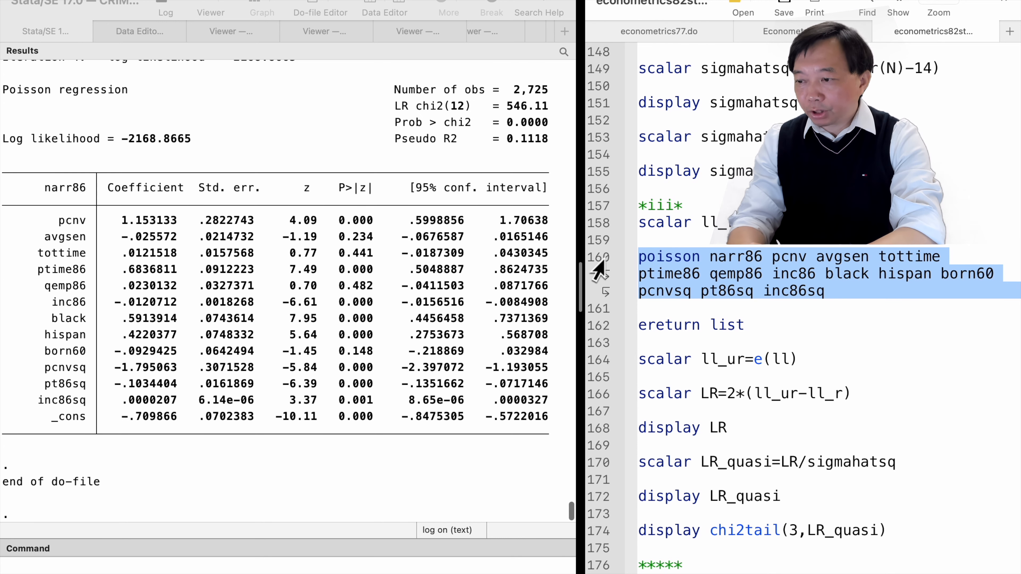
left_click(596, 326)
key("super+shift+d")
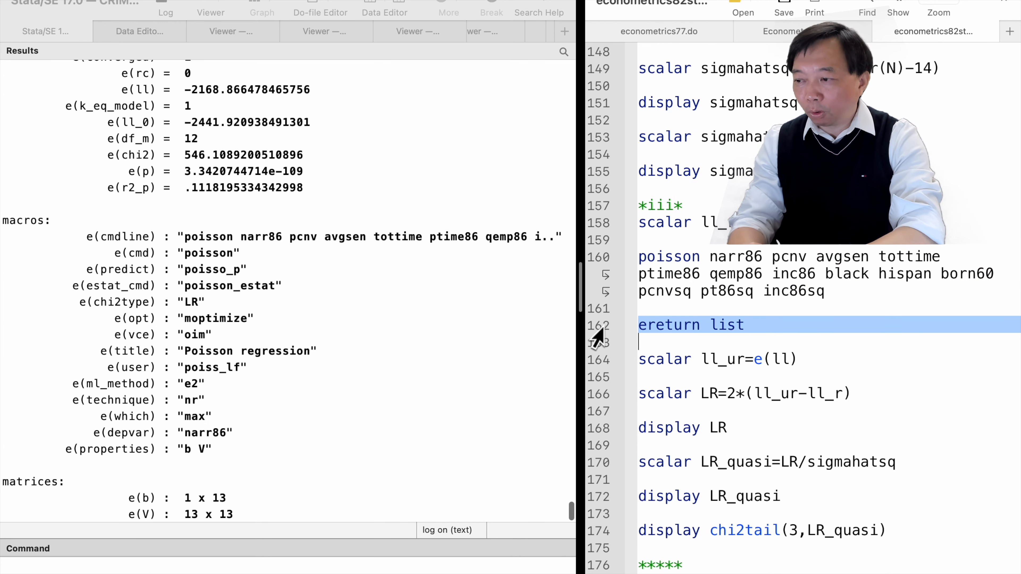
scroll(388, 296, "up", 5)
scroll(388, 296, "up", 3)
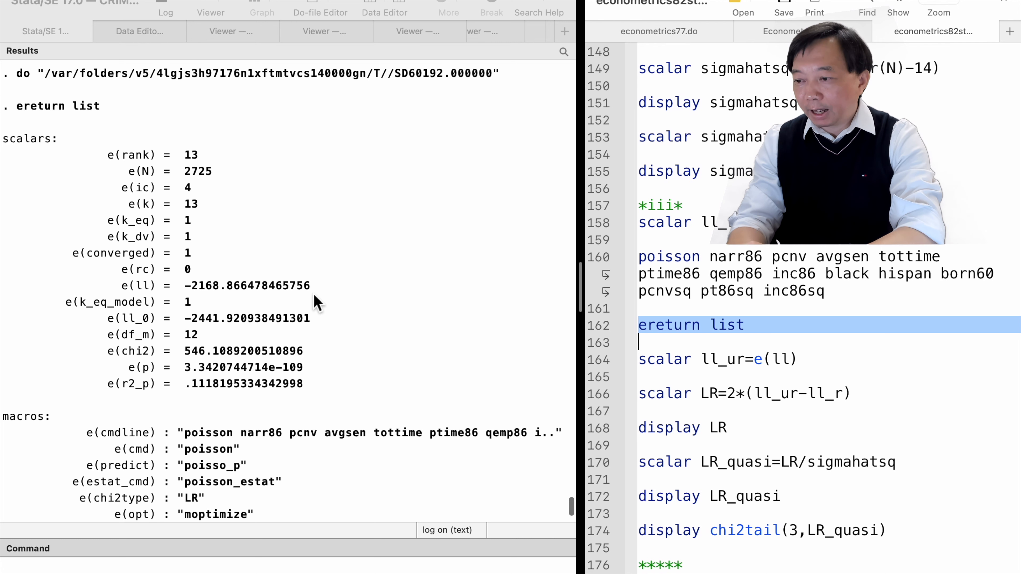
Store the unrestricted log likelihood as ll_ur=e(ll), then compute and display LR=2*(ll_ur-ll_r)
left_click(603, 362)
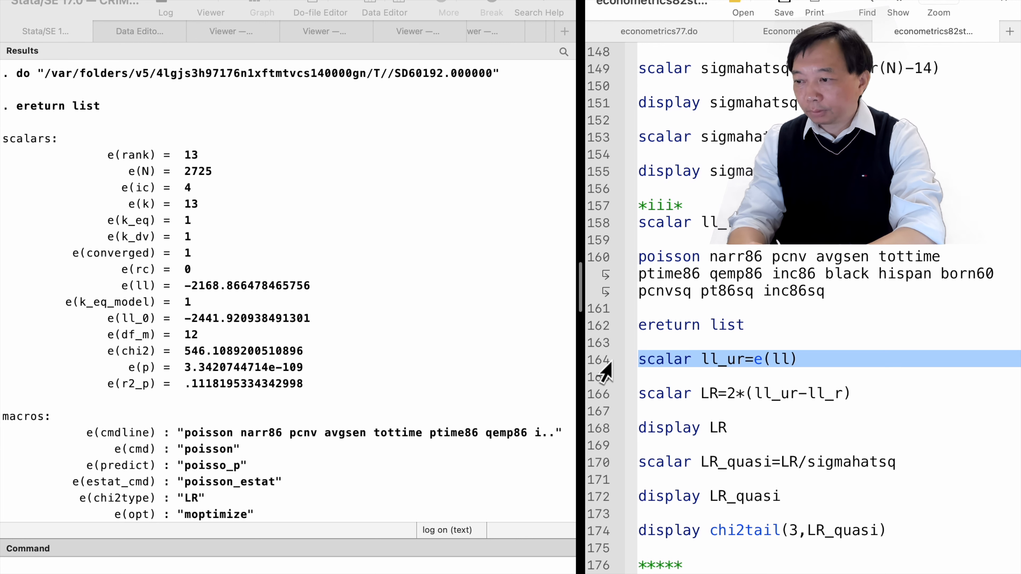
key("super+shift+d")
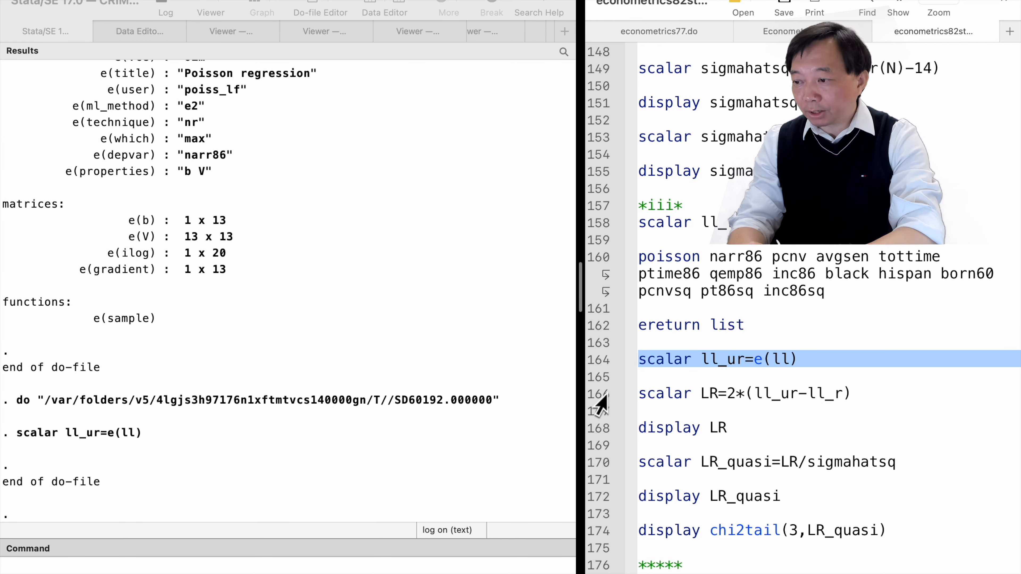
left_click(600, 396)
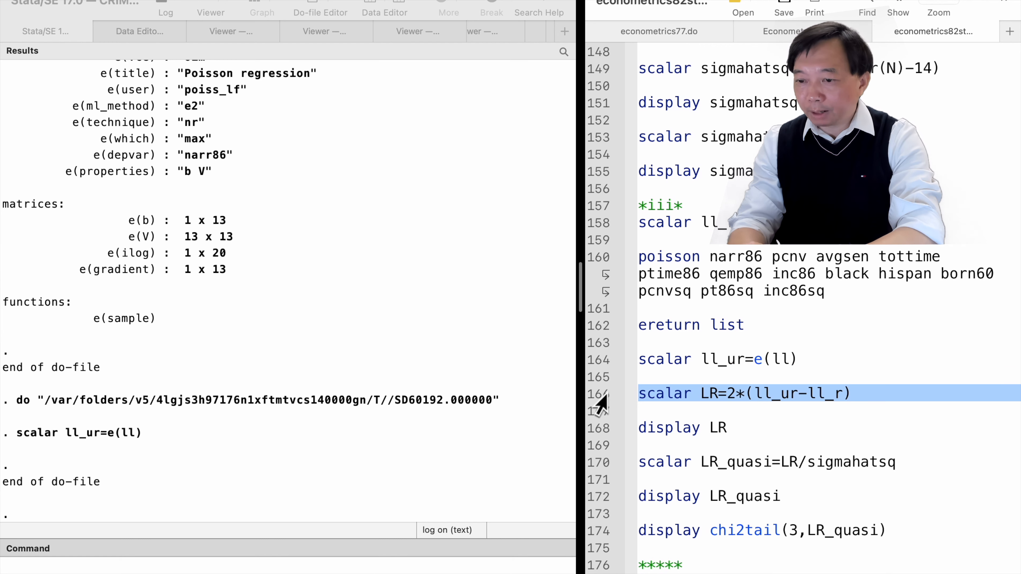
key("super+shift+d")
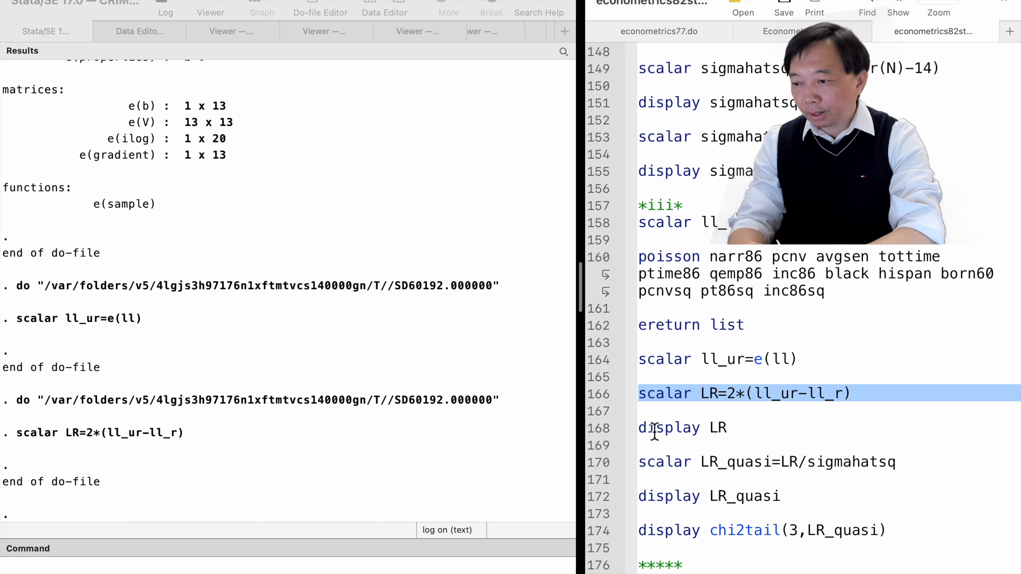
left_click(598, 430)
key("super+shift+d")
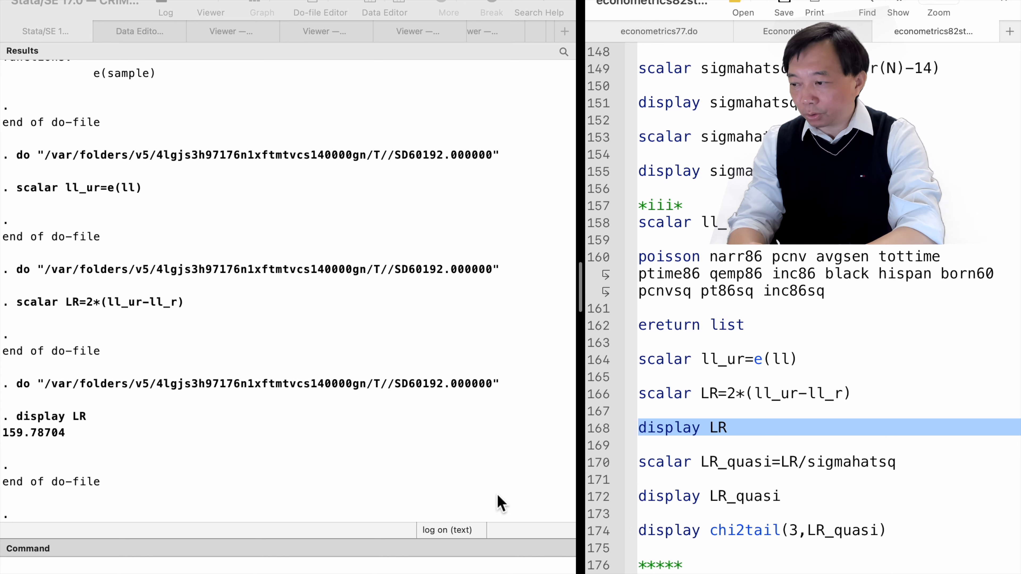
Compute and display LR_quasi=LR/sigmahatsq, and display its p-value with chi2tail(3,LR_quasi)
left_click(603, 469)
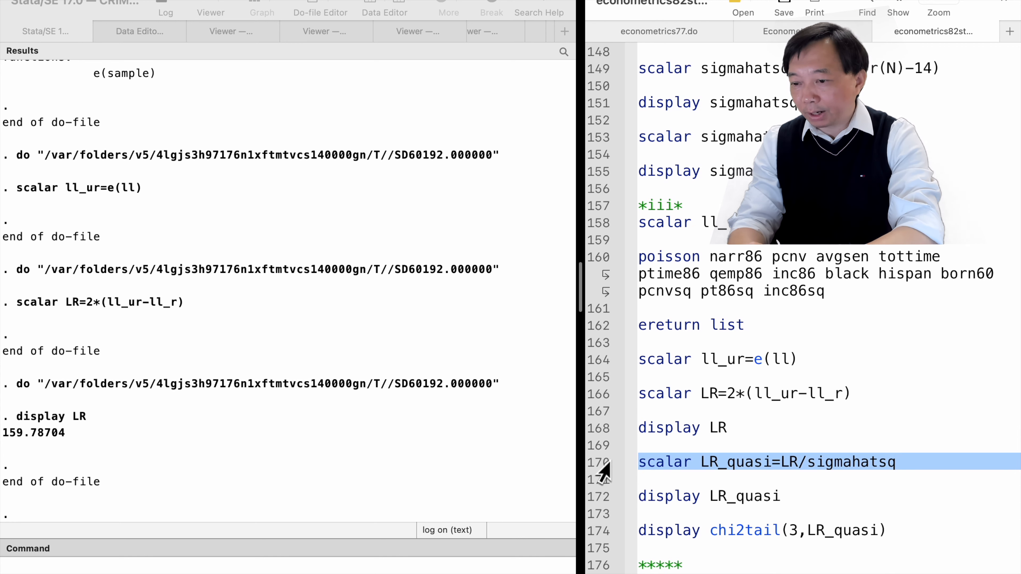
key("super+shift+d")
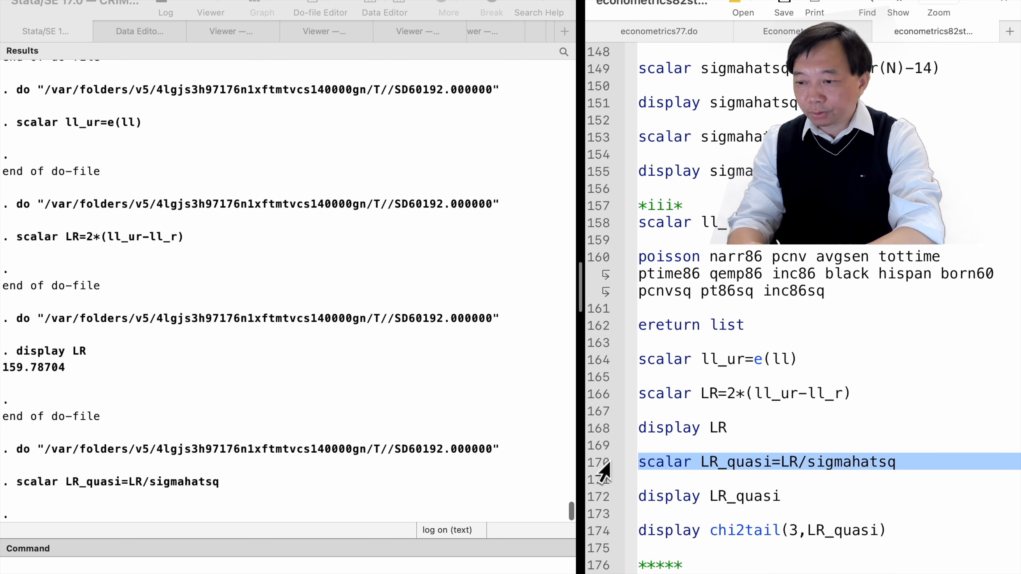
left_click(596, 499)
key("super+shift+d")
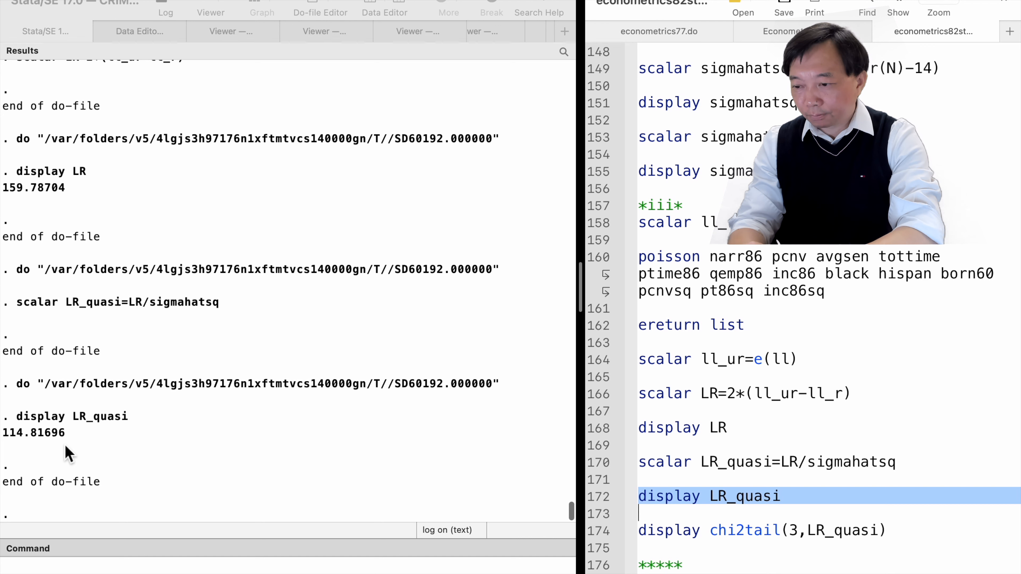
left_click(596, 532)
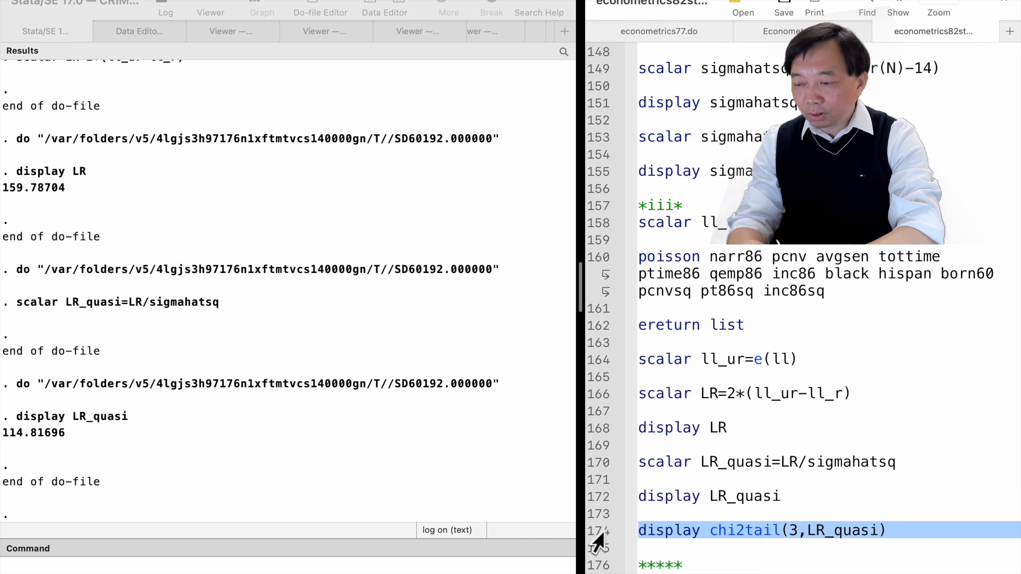
key("super+shift+d")
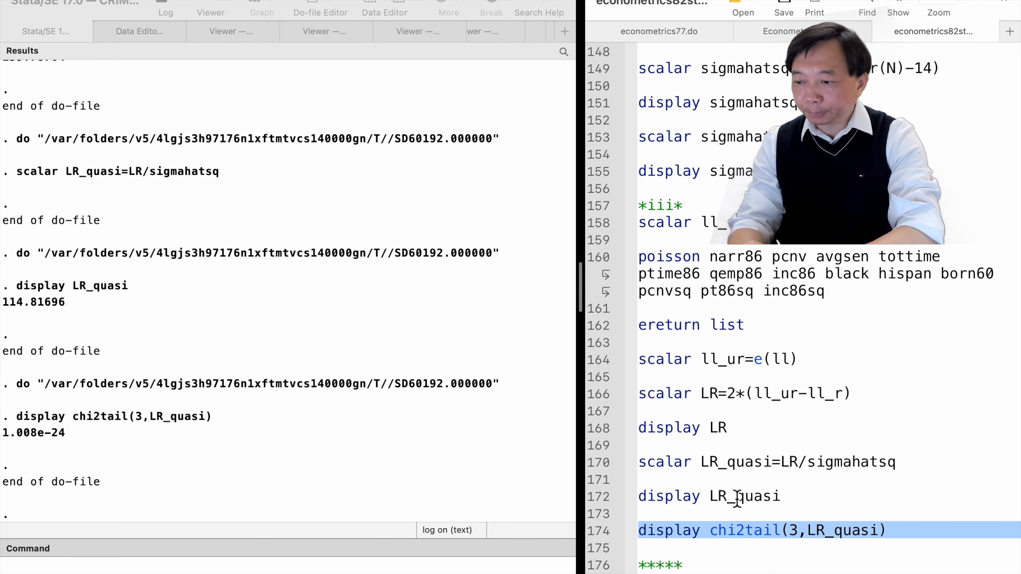
Load FERTIL1.dta for exercise C5, clearing the current data, and describe its variables
scroll(736, 499, "down", 10)
scroll(736, 499, "down", 2)
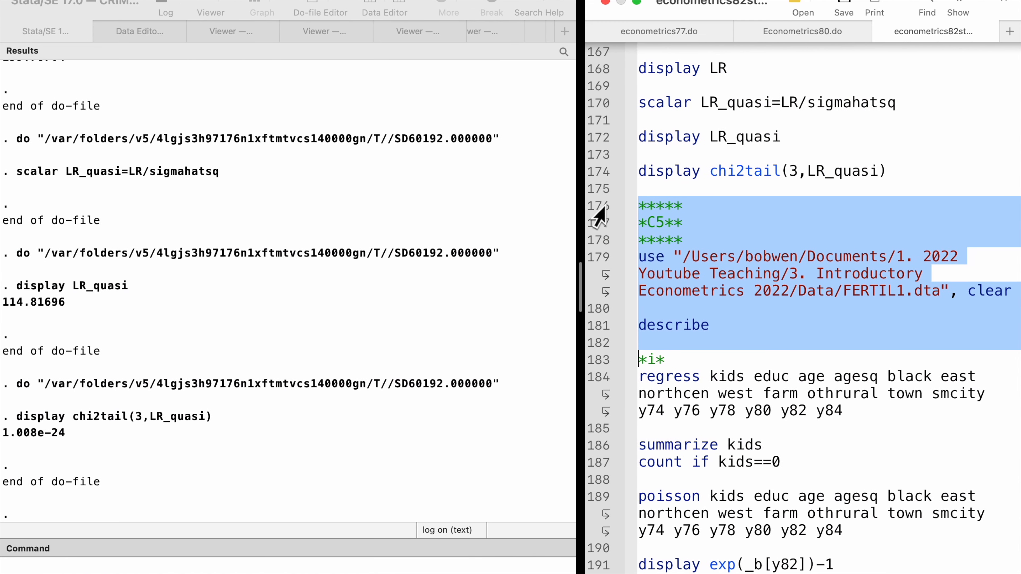
left_click_drag(597, 206, 596, 340)
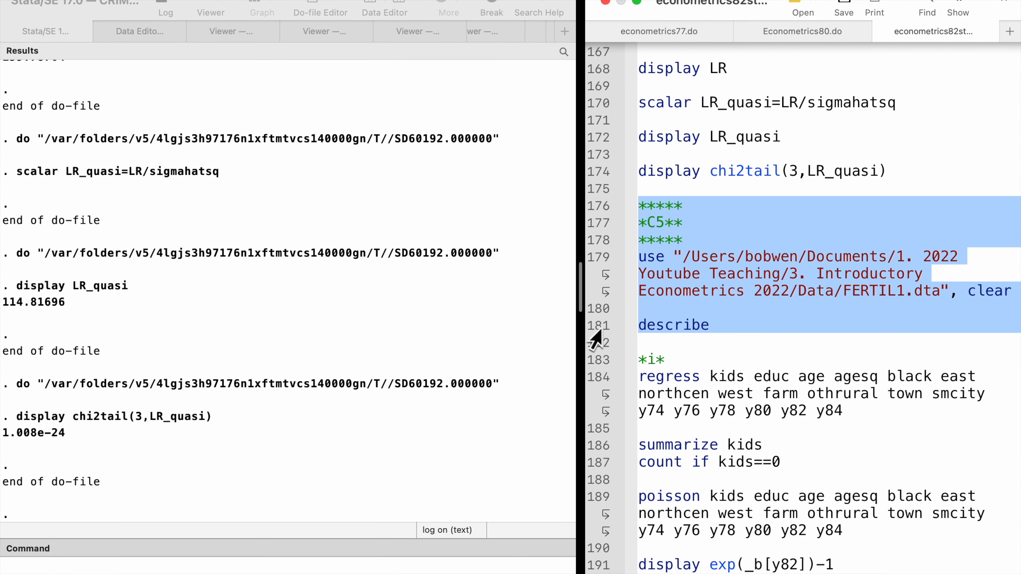
key("super+shift+d")
Run the part i OLS regression of kids on educ, age, agesq, black, the region and residence dummies, and y74 through y84
left_click(597, 360)
left_click(603, 376)
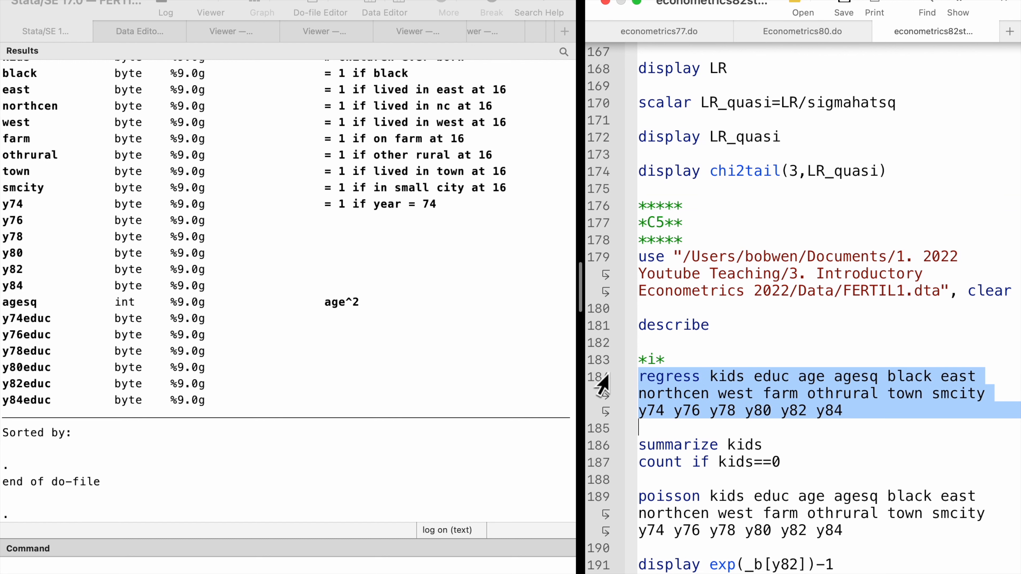
key("super+shift+d")
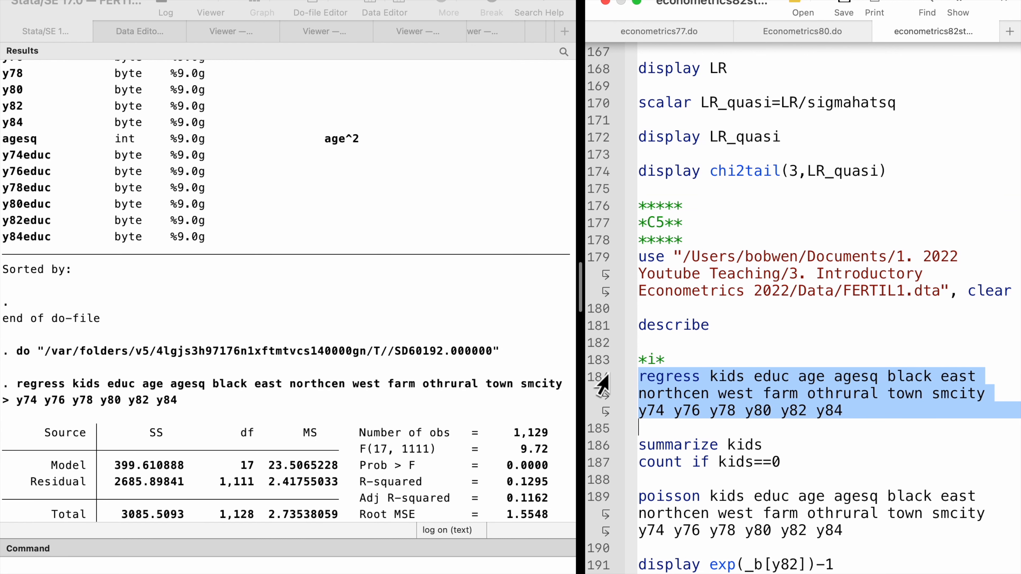
Summarize kids and count the observations with kids==0
left_click(595, 447)
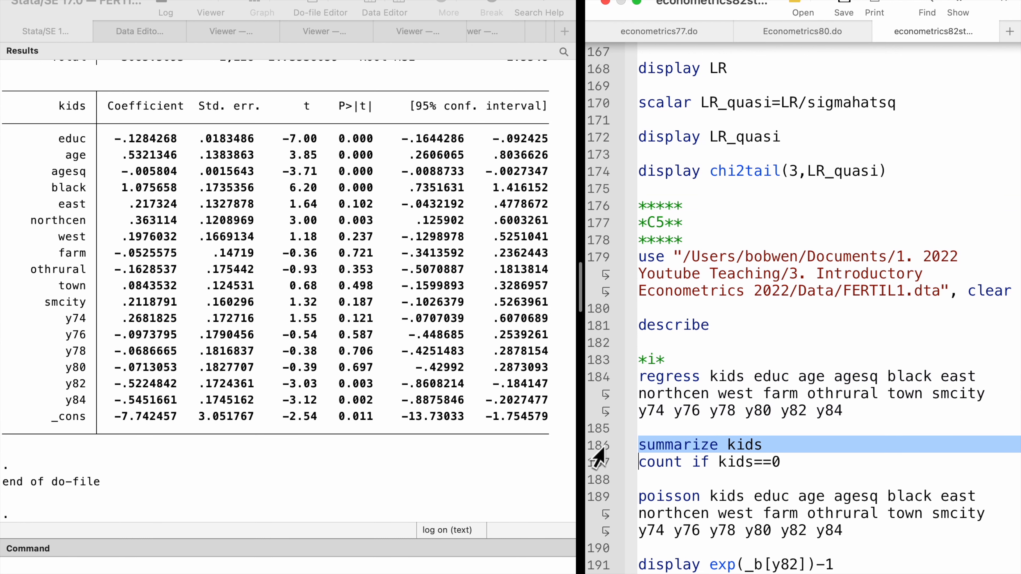
key("super+shift+d")
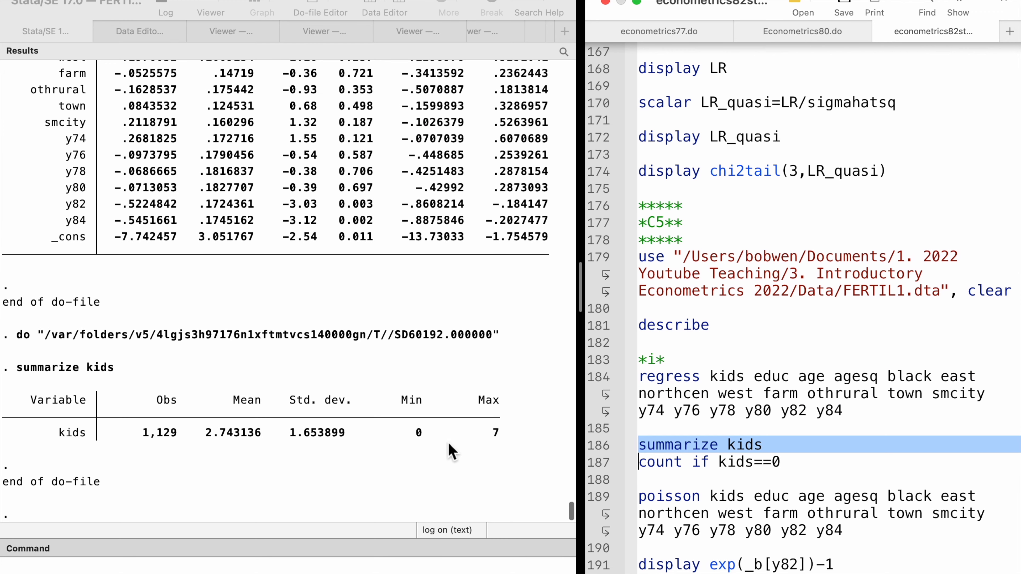
left_click(591, 467)
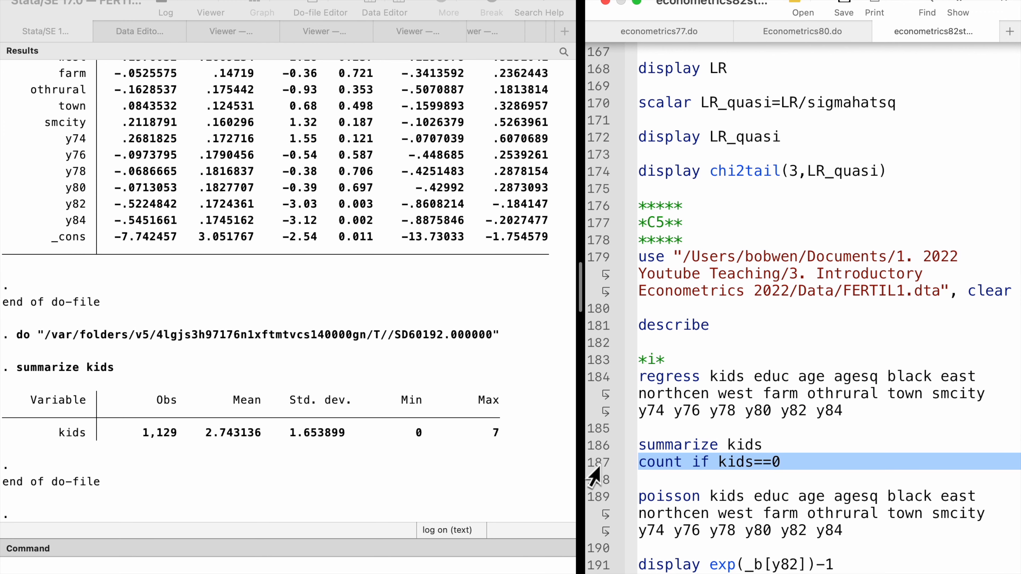
key("super+shift+d")
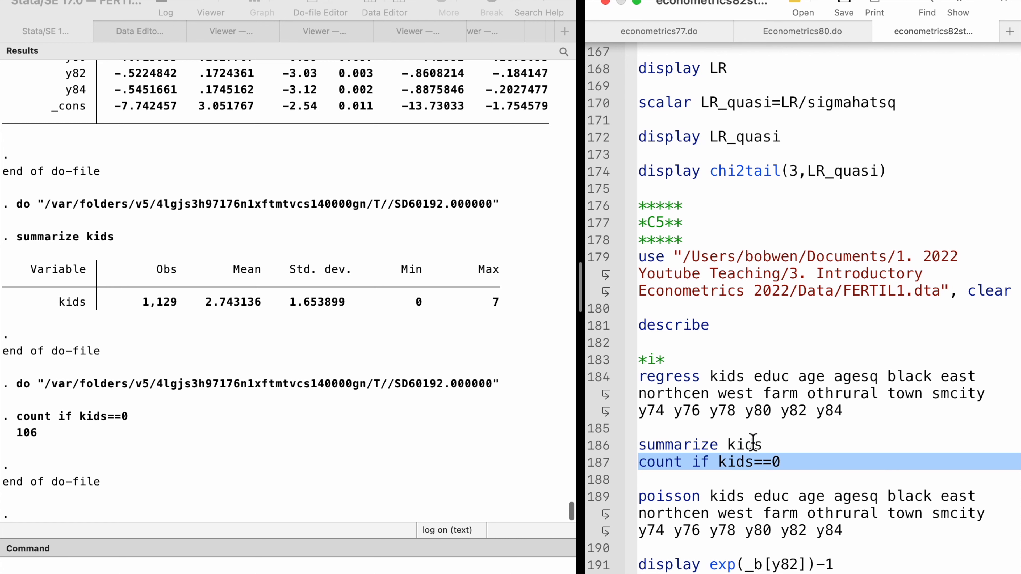
Run the plain Poisson regression of kids on the same regressors, and display exp(_b[y82])-1
scroll(752, 442, "down", 3)
left_click(603, 389)
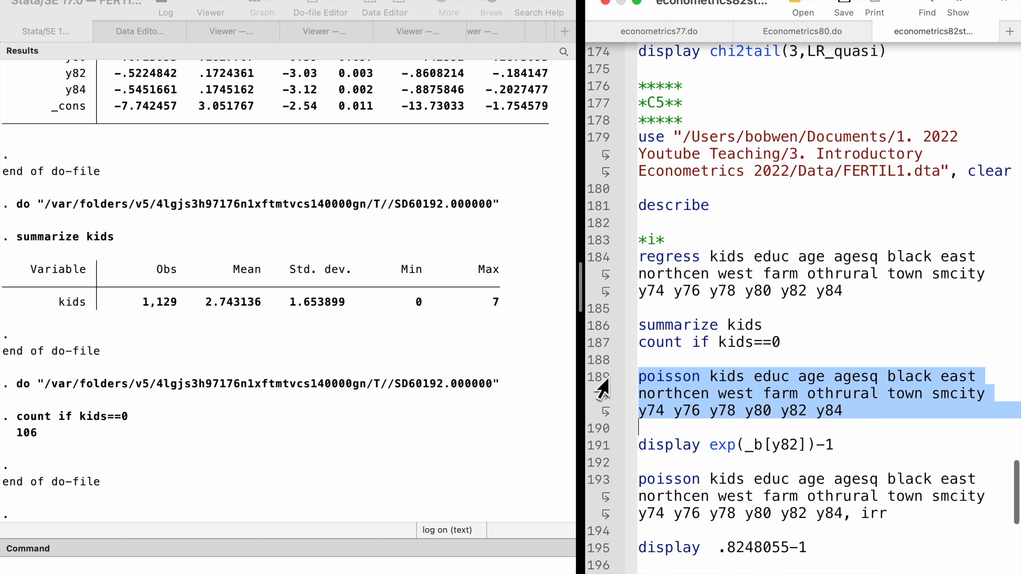
key("super+shift+d")
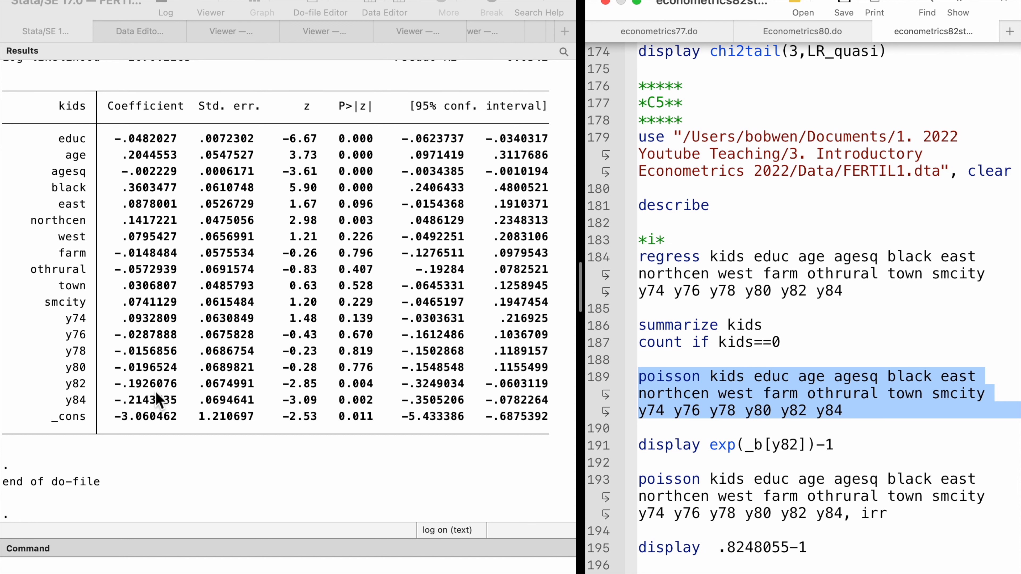
left_click(599, 446)
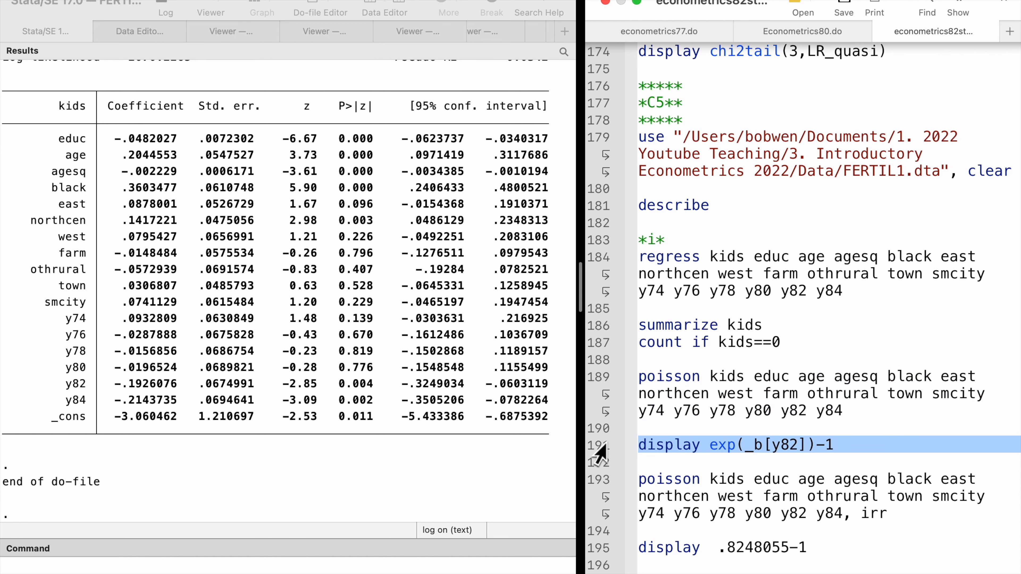
key("super+shift+d")
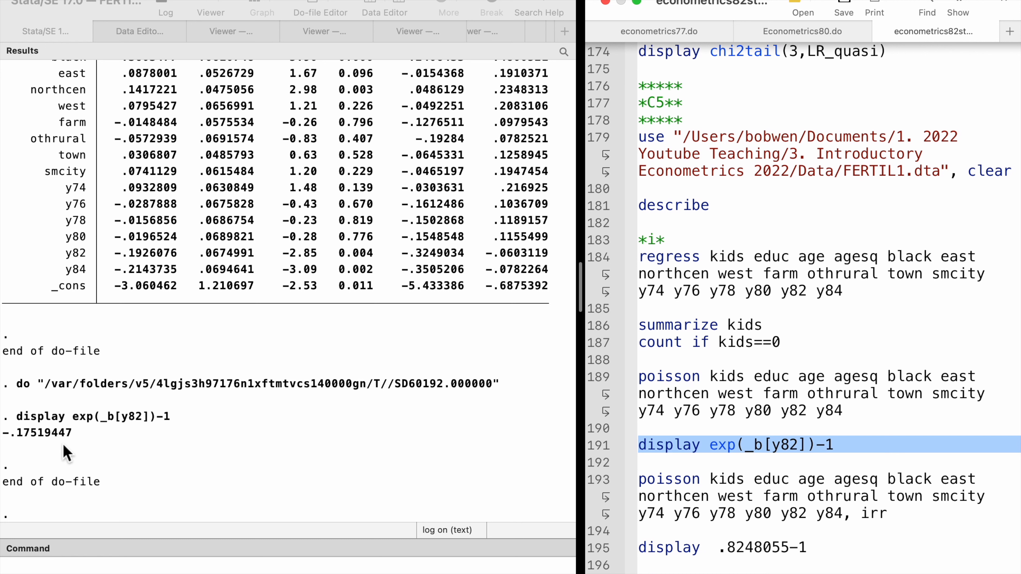
Rerun the Poisson regression of kids with the irr option, and display .8248055-1
left_click(604, 491)
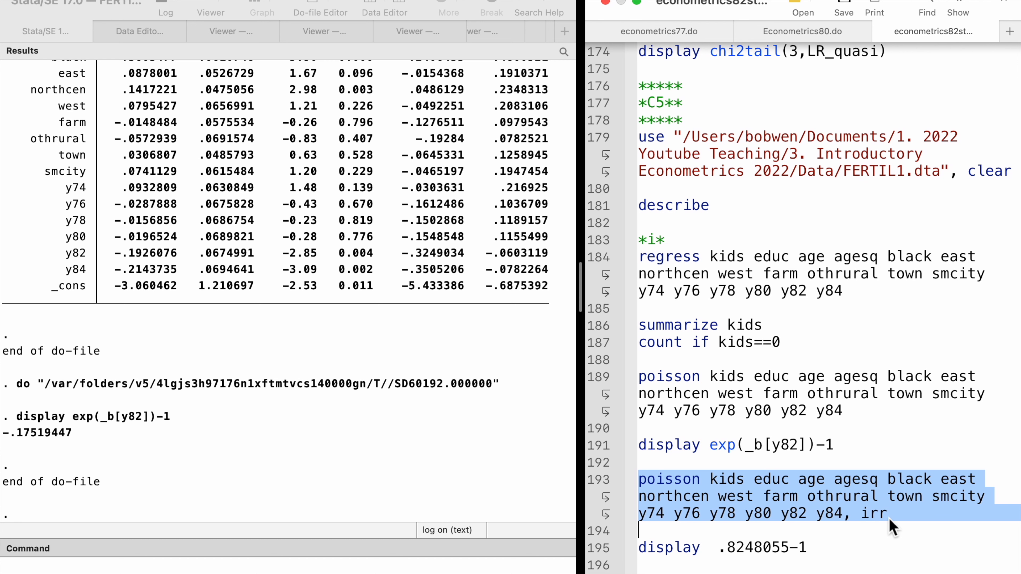
key("super+shift+d")
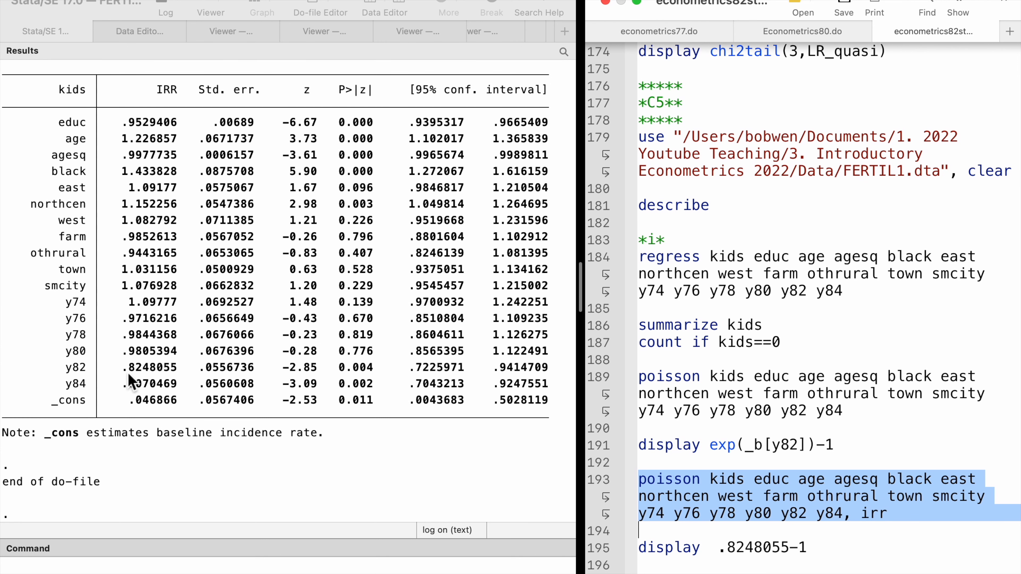
left_click(594, 550)
key("super+shift+d")
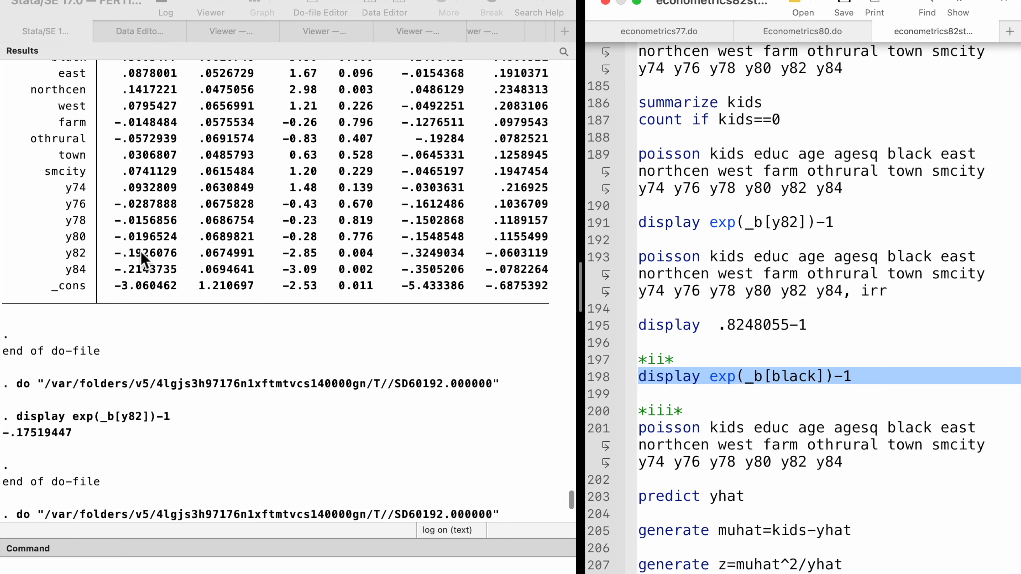
Review the Poisson coefficient table and display exp(_b[black])-1 for part ii
scroll(121, 243, "up", 5)
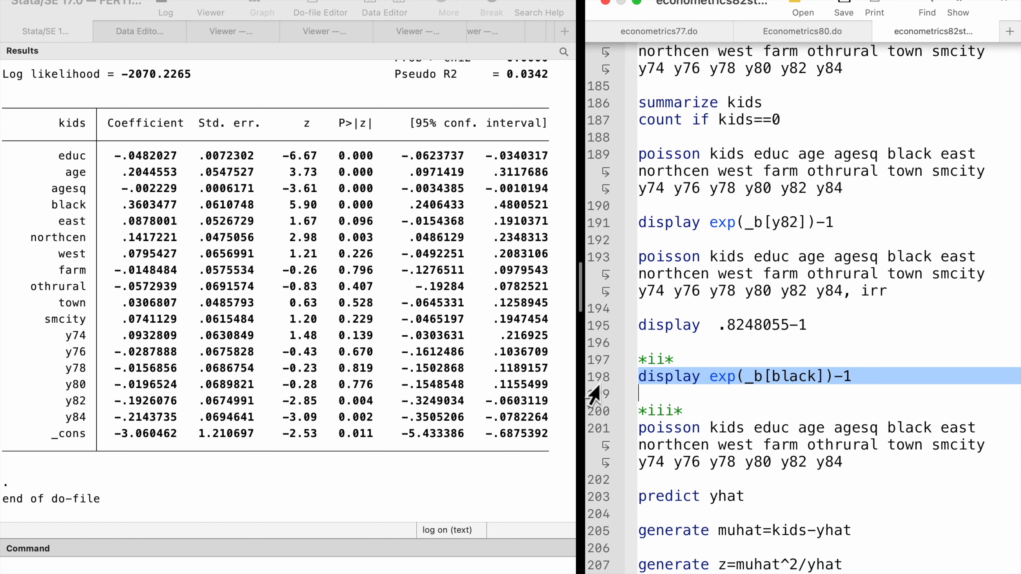
key("super+shift+d")
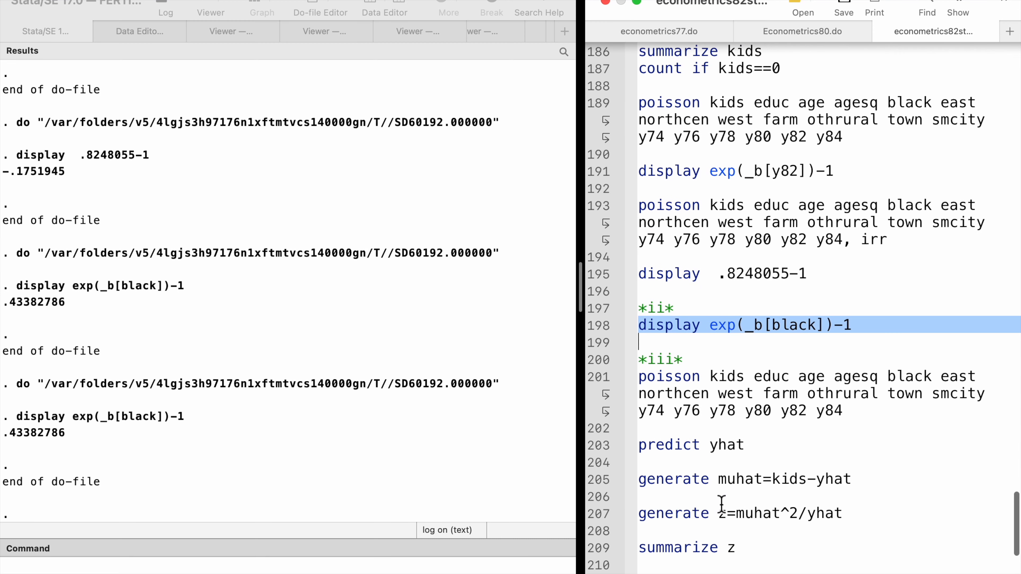
Run the part iii Poisson regression of kids without irr, and predict its fitted values as yhat
left_click(604, 362)
left_click(602, 379)
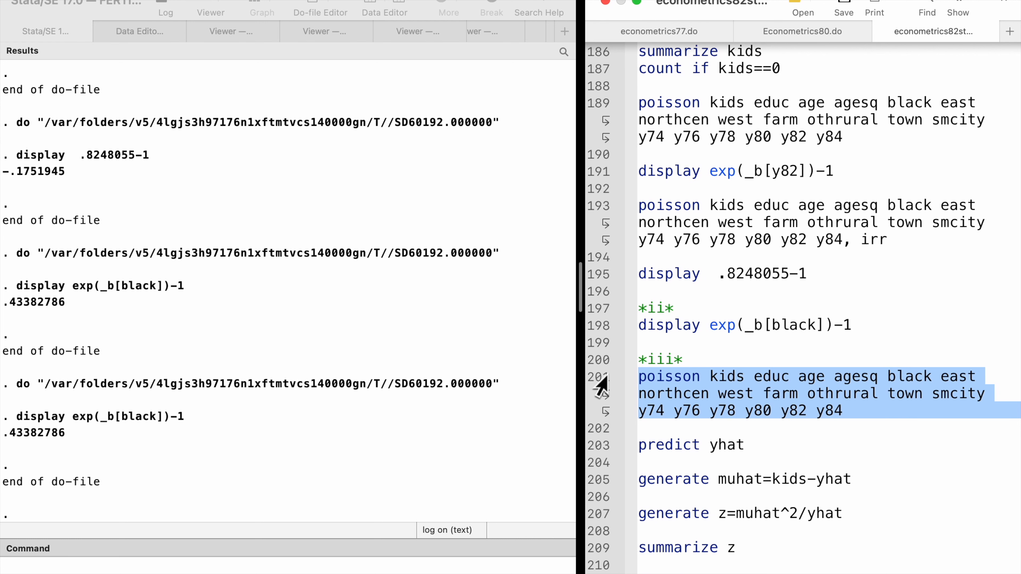
key("super+shift+d")
left_click(597, 446)
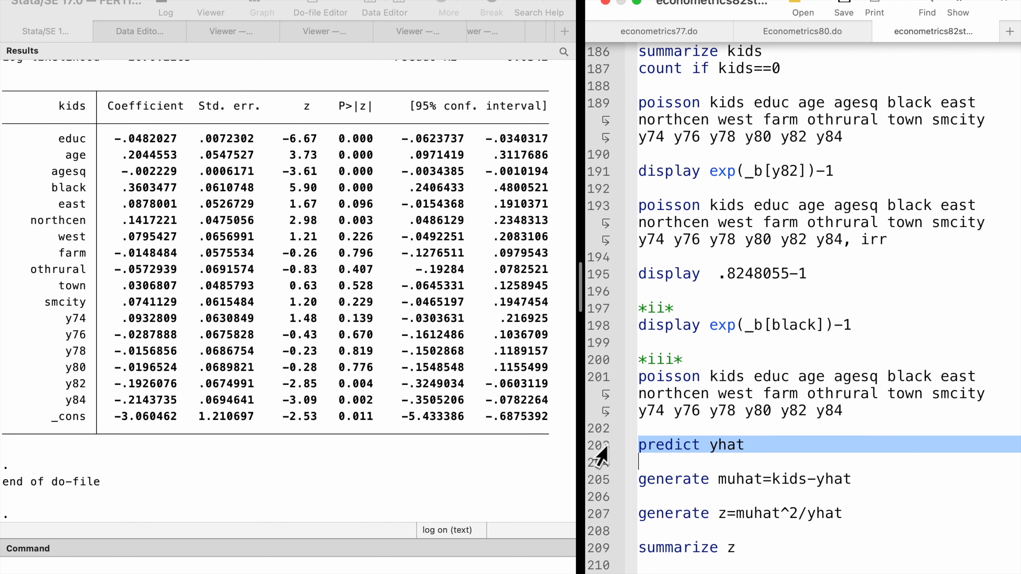
key("super+shift+d")
Generate the residuals muhat=kids-yhat and the scaled squared residuals z=muhat^2/yhat
left_click(595, 481)
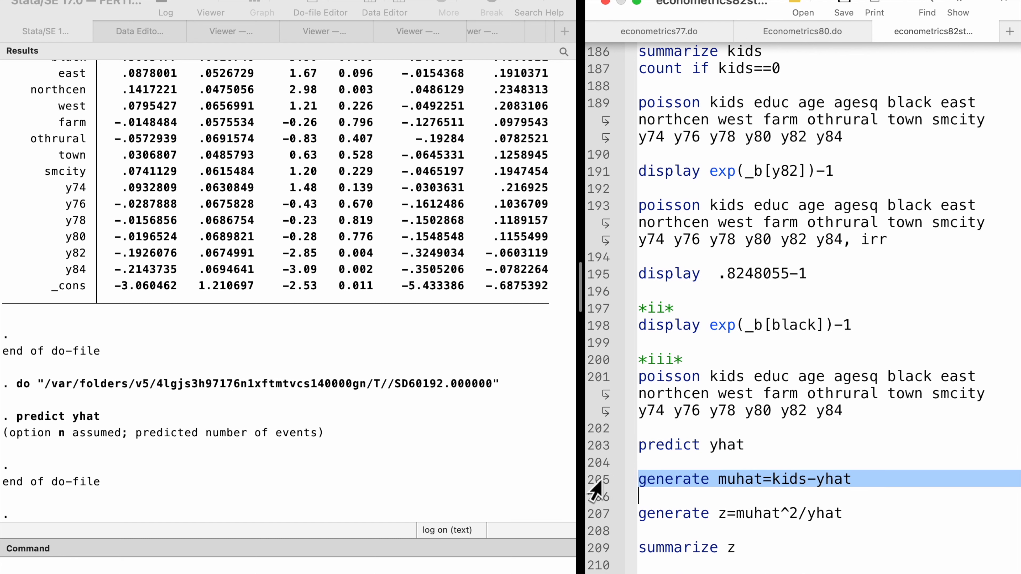
key("super+shift+d")
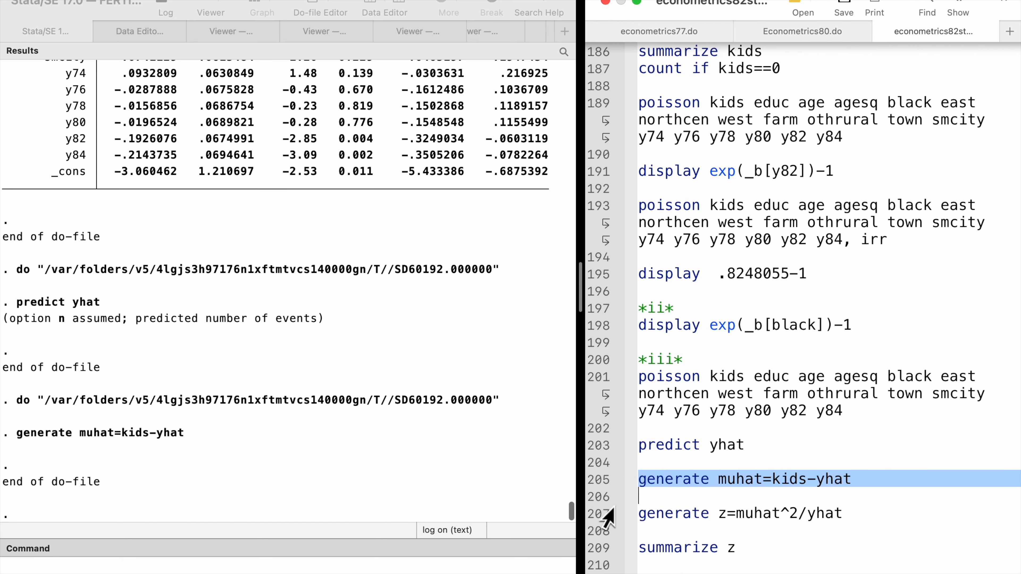
left_click(599, 516)
key("super+shift+d")
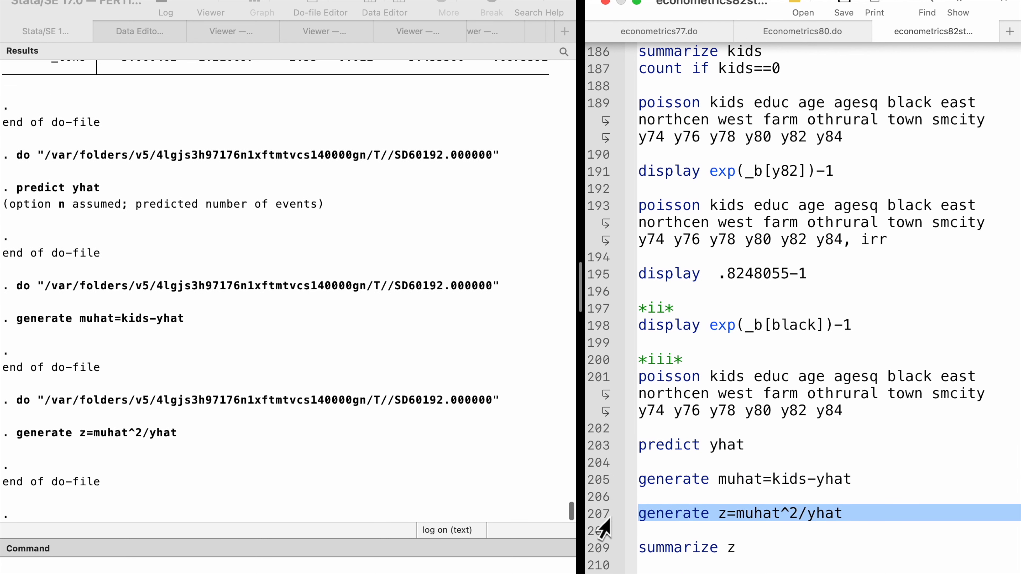
Summarize z and display (r(sum)/(r(N)-18))^0.5 as the part iii sigma estimate
left_click(599, 548)
key("super+shift+d")
scroll(725, 540, "down", 3)
scroll(726, 543, "down", 2)
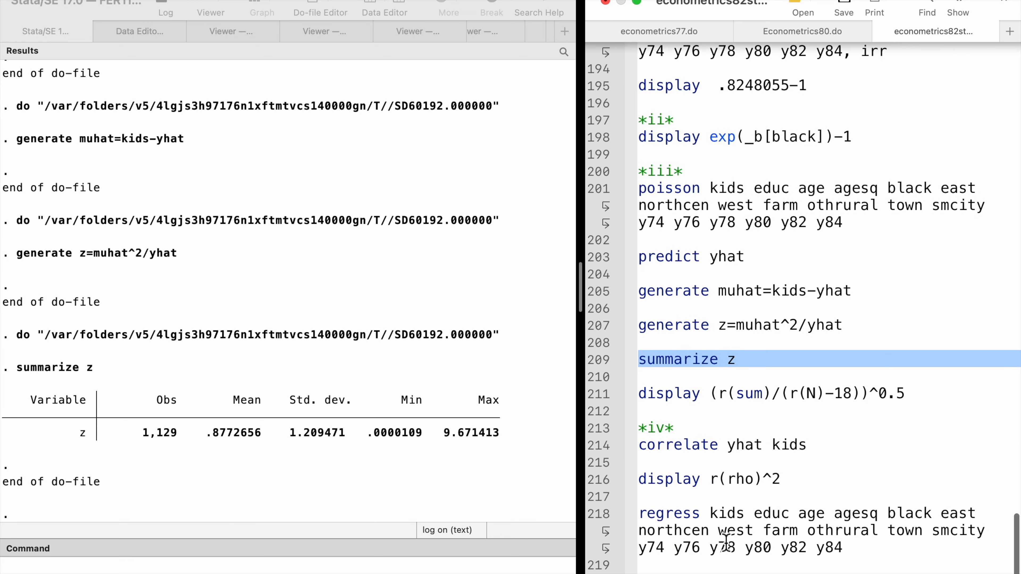
left_click(599, 398)
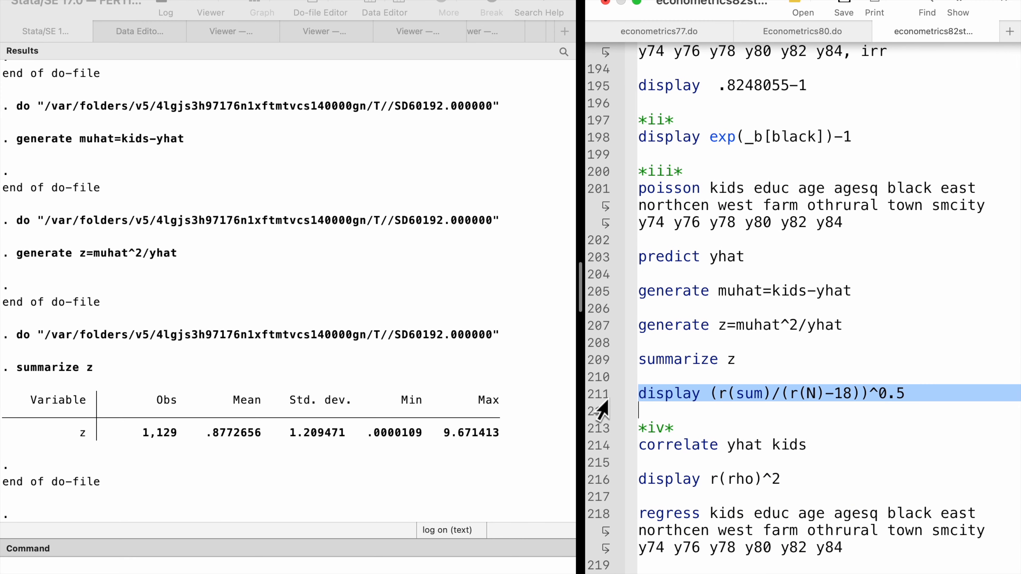
key("super+shift+d")
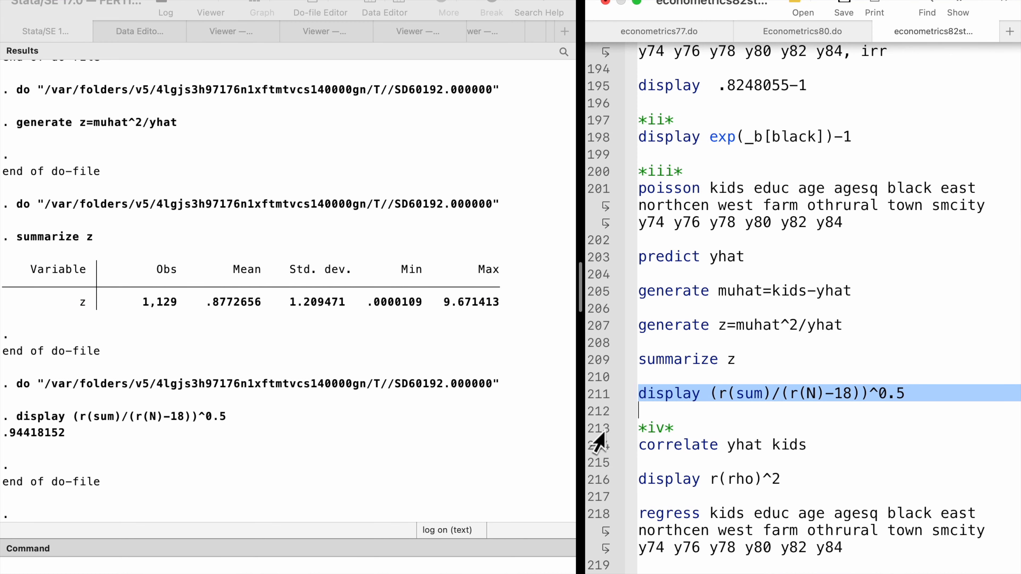
Correlate yhat with kids for part iv
left_click(596, 430)
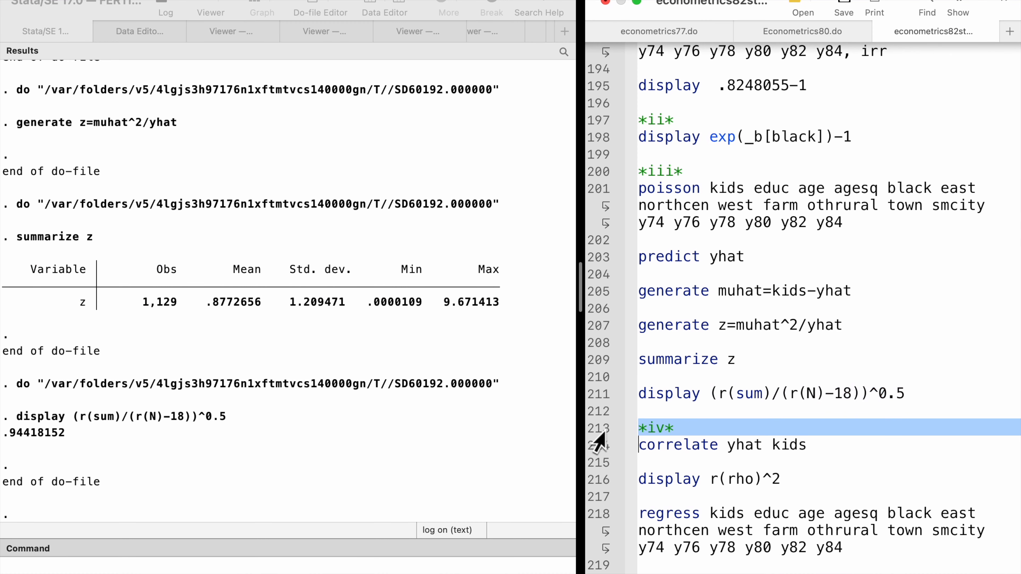
left_click(596, 445)
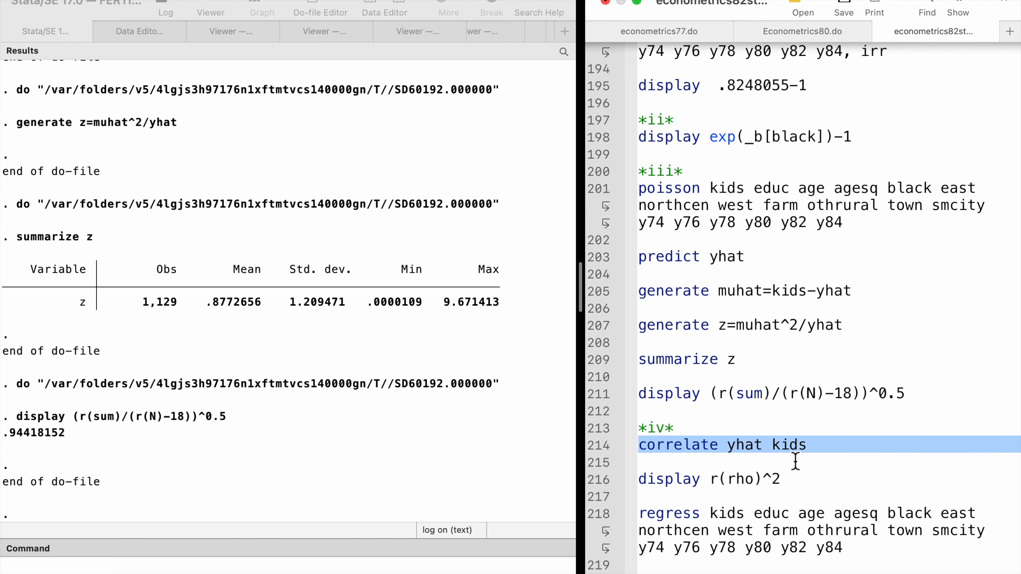
key("super+shift+d")
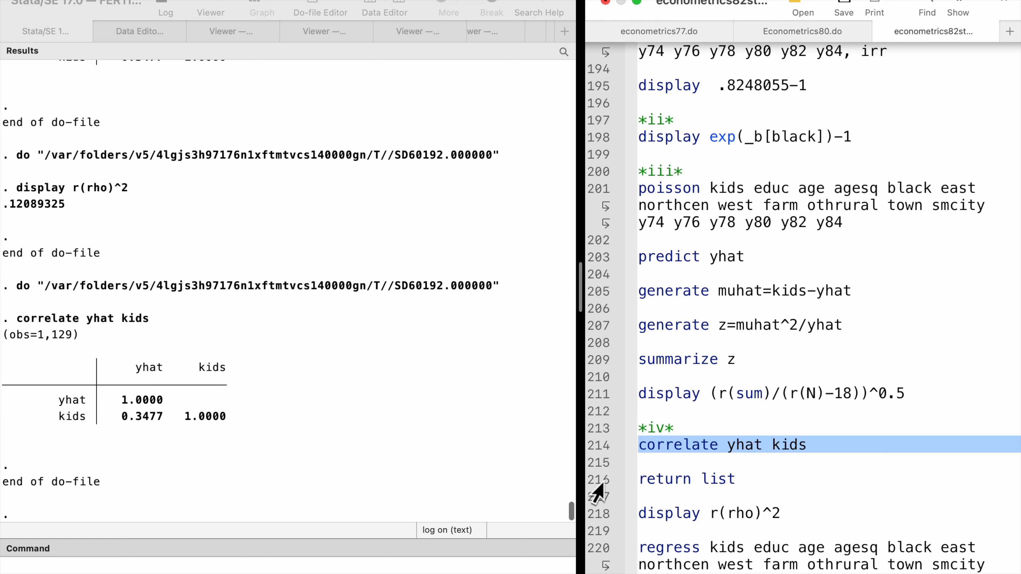
List the correlation's stored results with return list, and display r(rho)^2
left_click(596, 482)
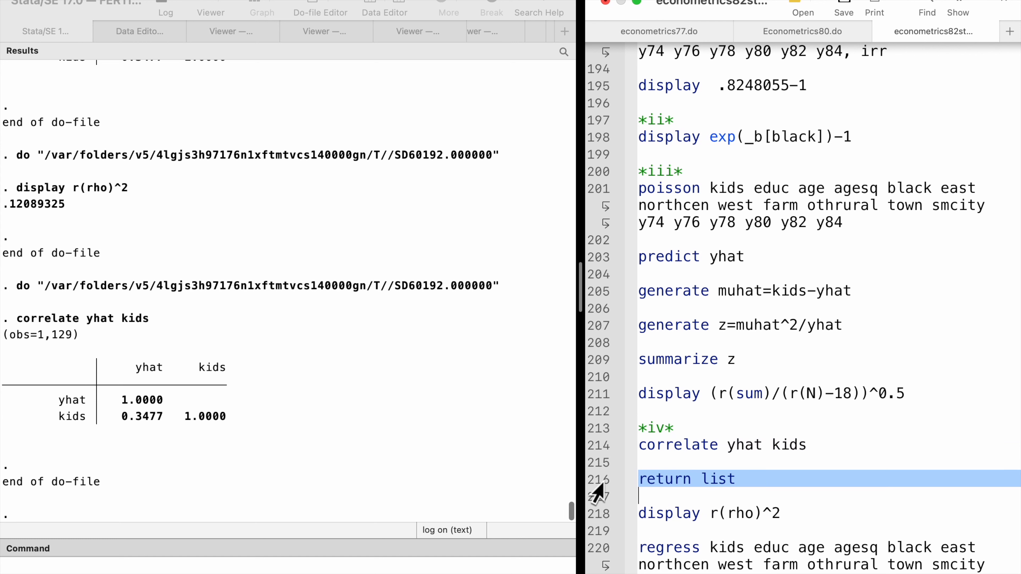
key("super+shift+d")
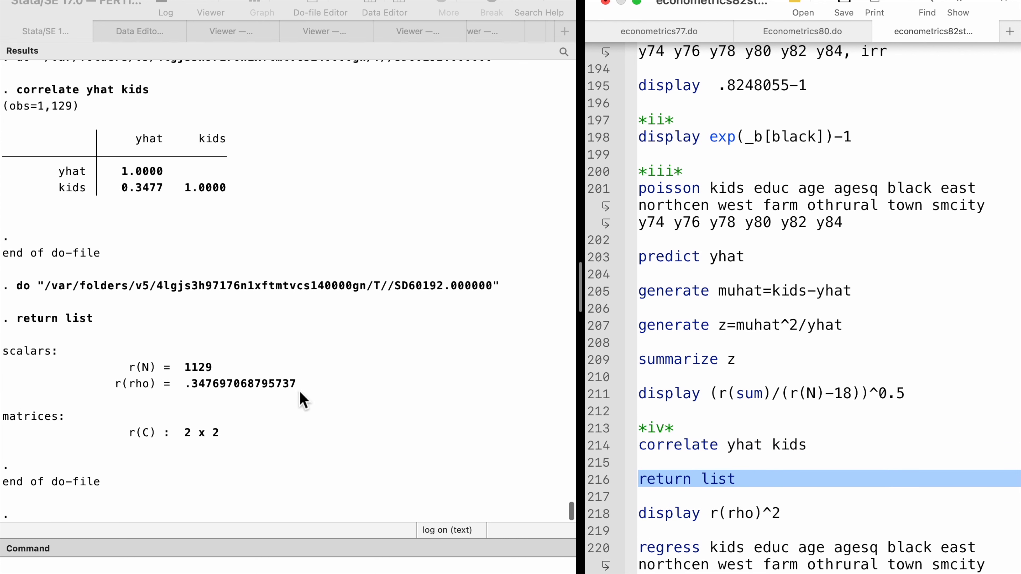
left_click(601, 515)
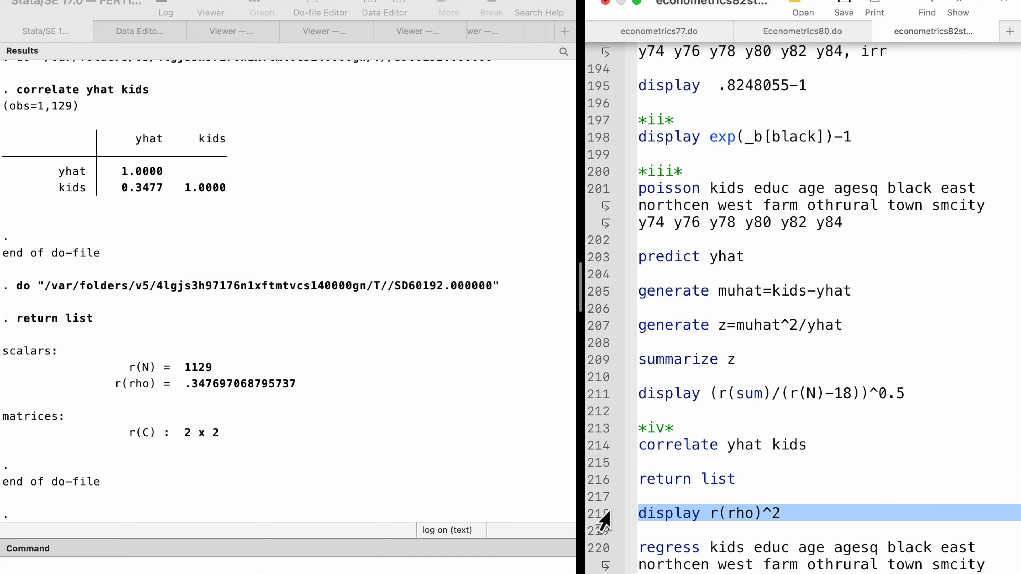
key("super+shift+d")
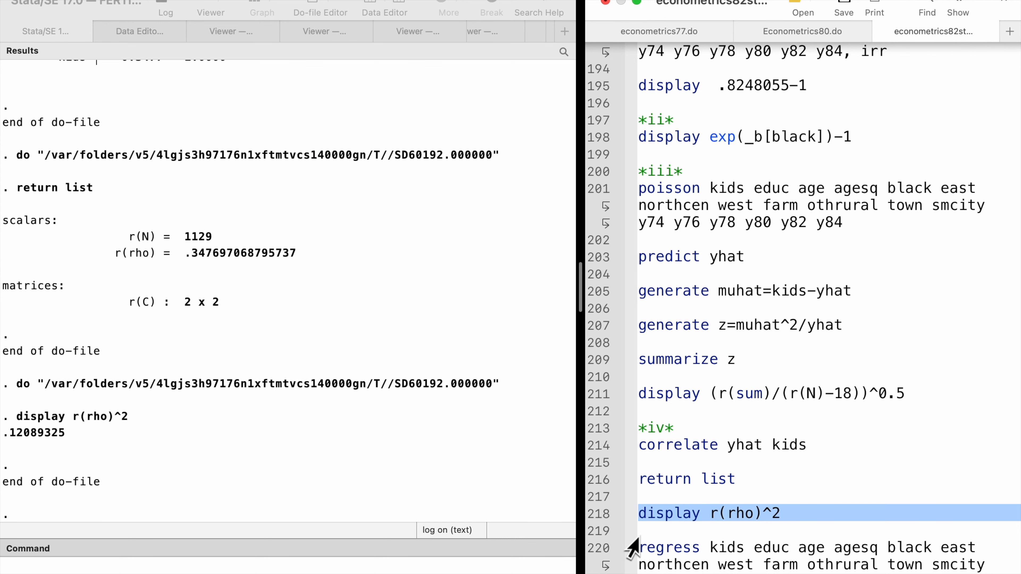
Run the part iv OLS regression of kids on the full set of regressors, and check its R-squared
scroll(632, 548, "down", 5)
left_click(599, 462)
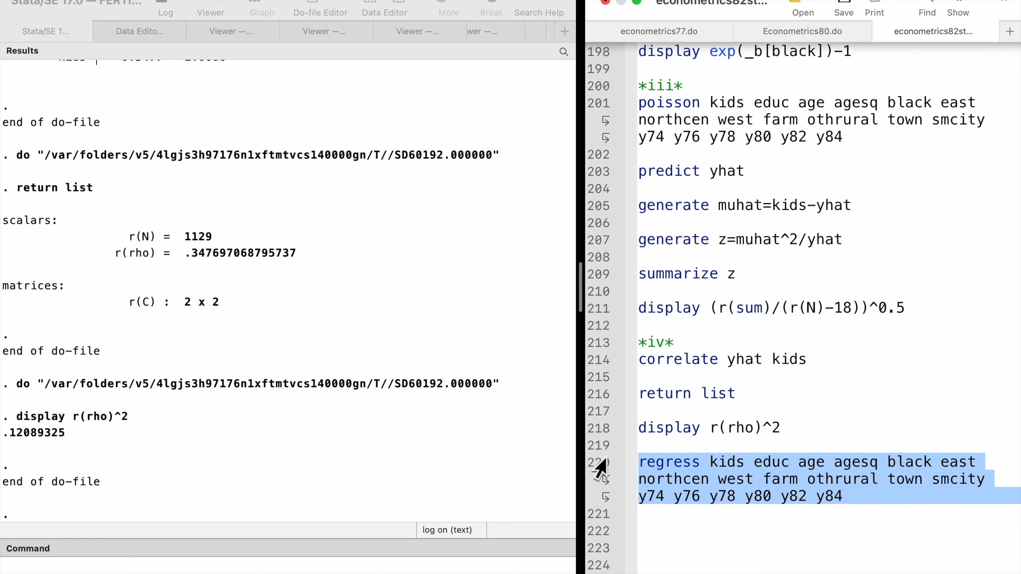
key("super+shift+d")
scroll(371, 354, "up", 5)
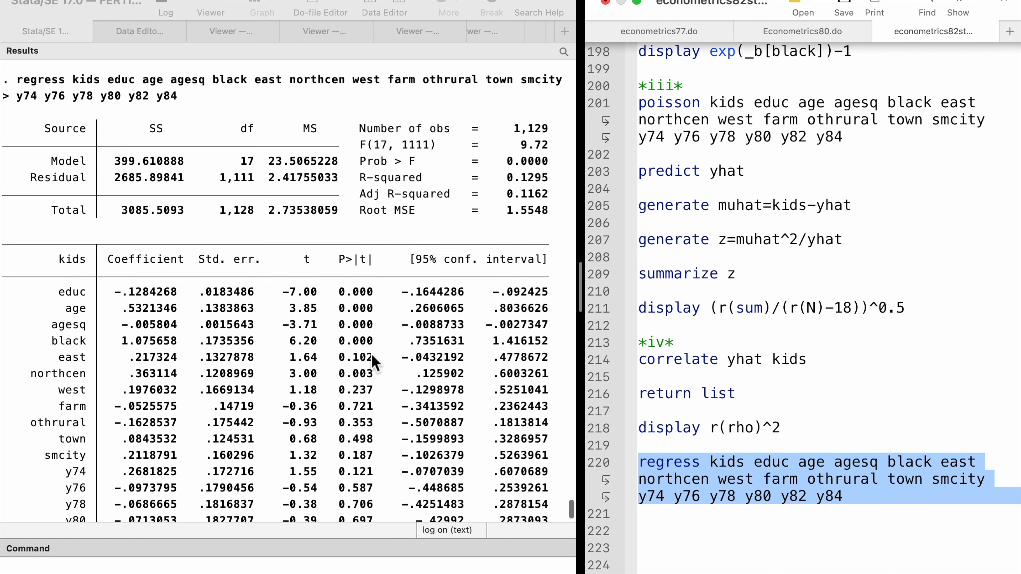
scroll(371, 354, "up", 2)
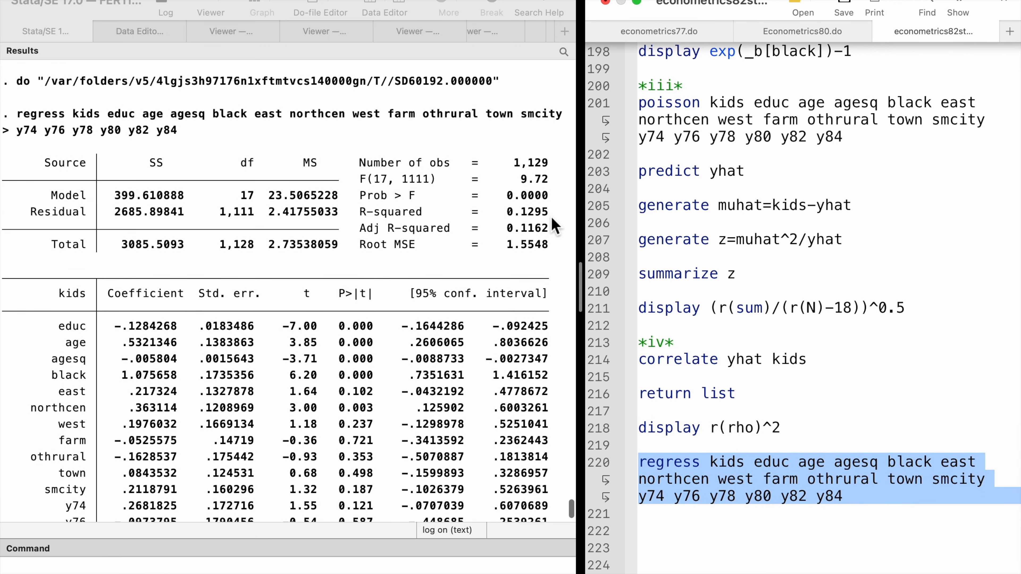